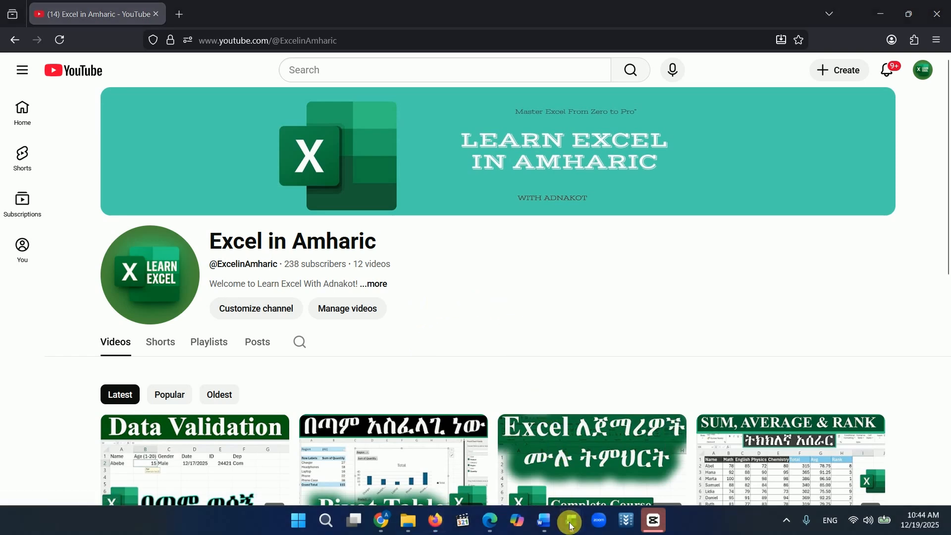
# - Switch to the Excel attendance workbook and mark the Accountant absent with A on day 1 in cell D10
pyautogui.moveTo(572, 526)
pyautogui.click(643, 461)
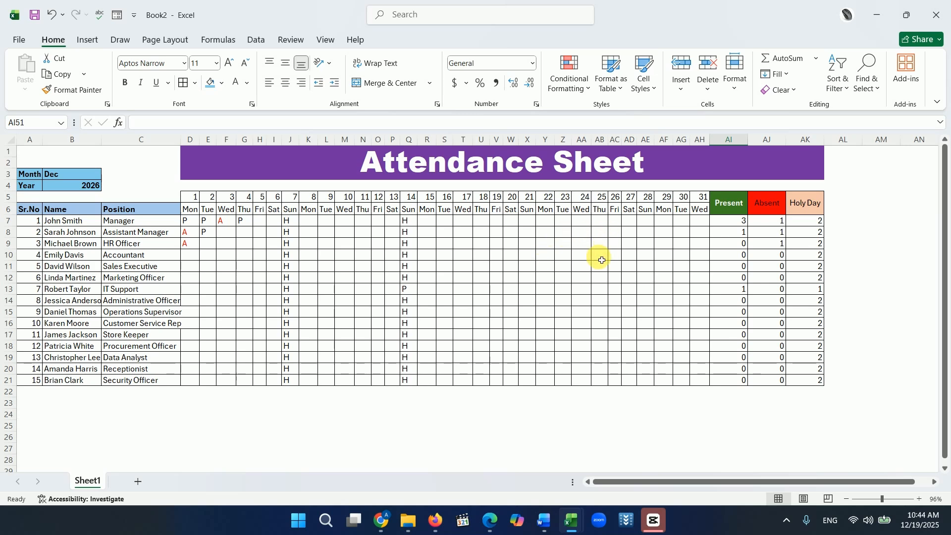
pyautogui.click(196, 258)
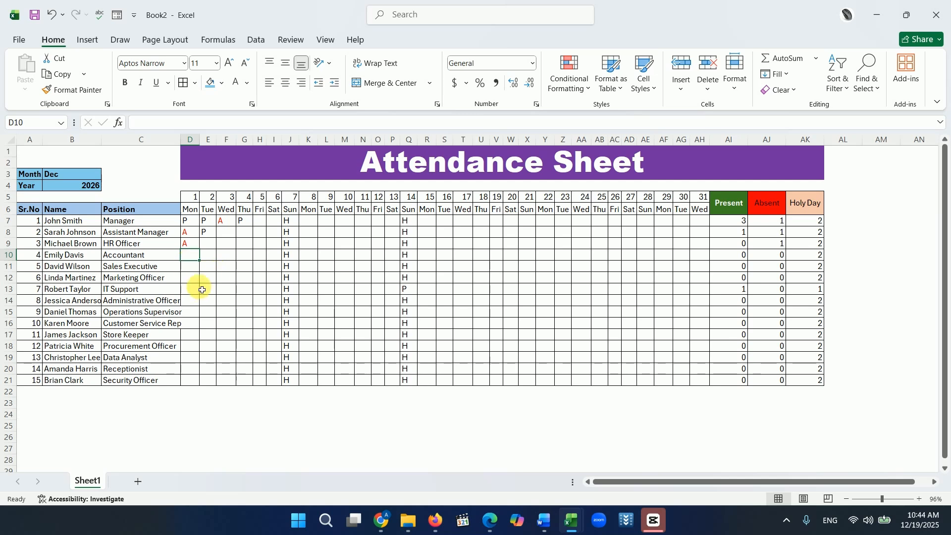
pyautogui.write('A')
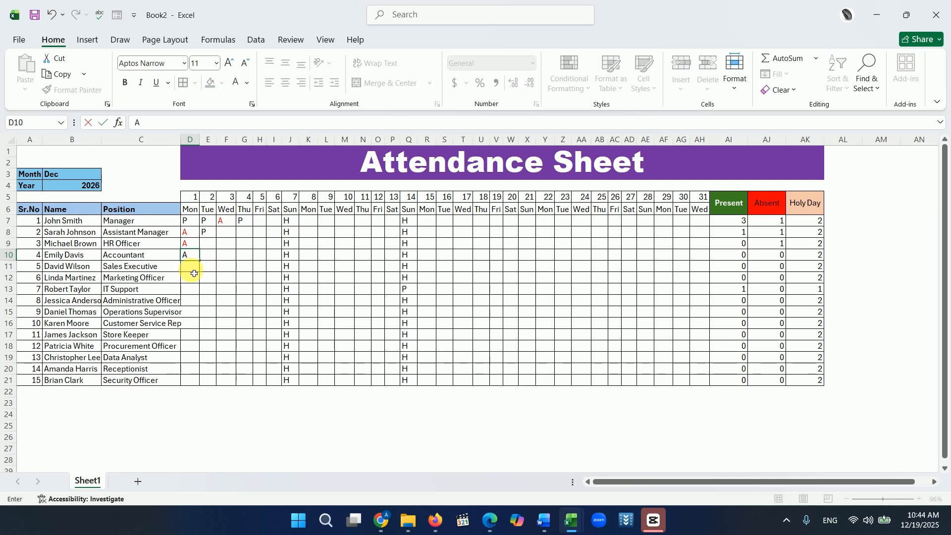
pyautogui.press('Return')
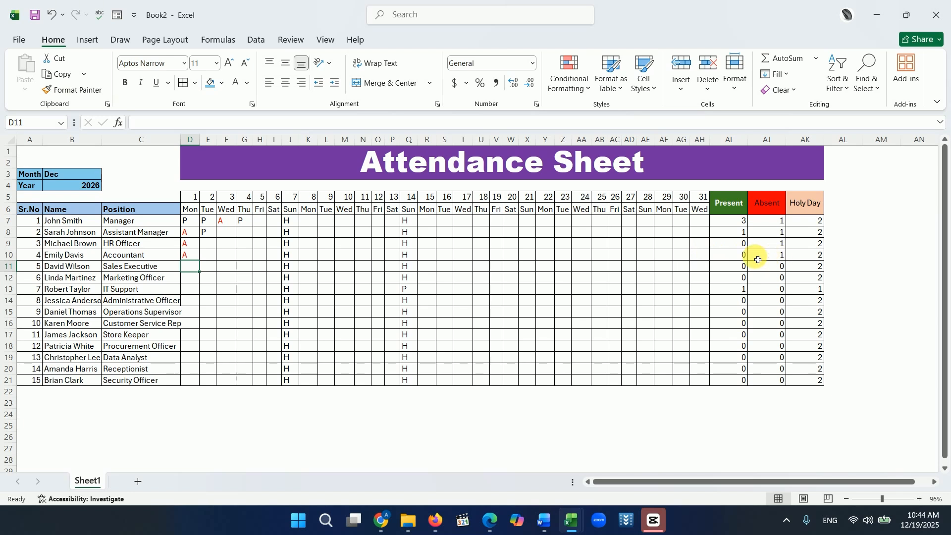
# - Mark the Manager absent with A on day 5 (H7) and day 31 (AH7)
pyautogui.click(266, 225)
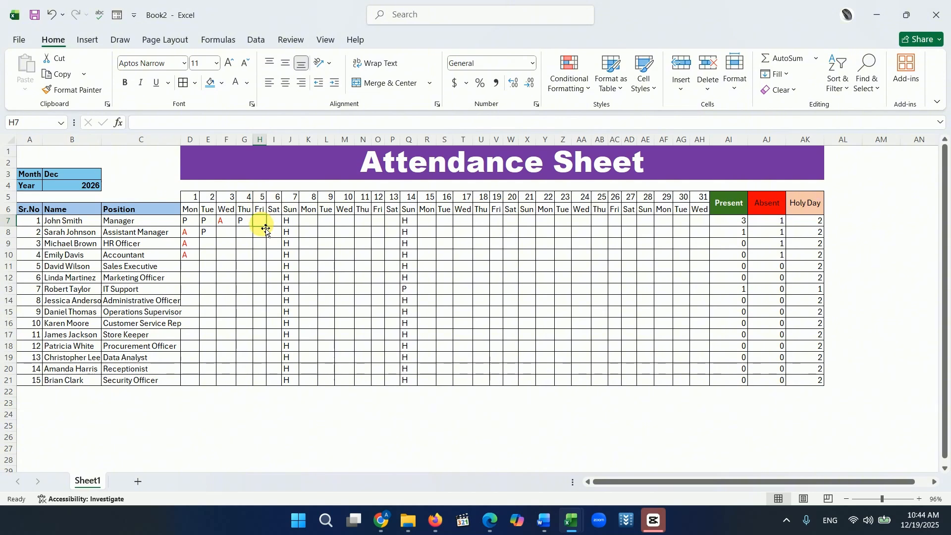
pyautogui.write('A')
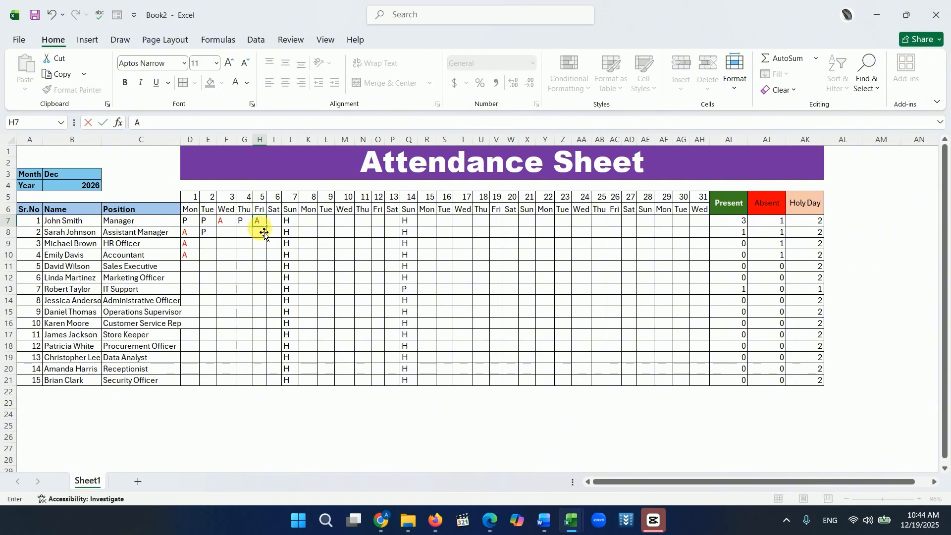
pyautogui.press('Return')
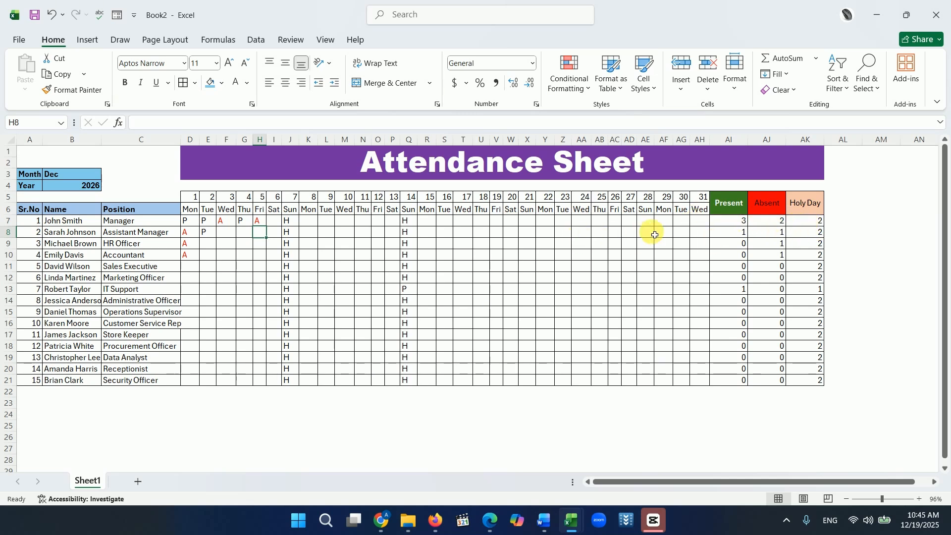
pyautogui.click(702, 224)
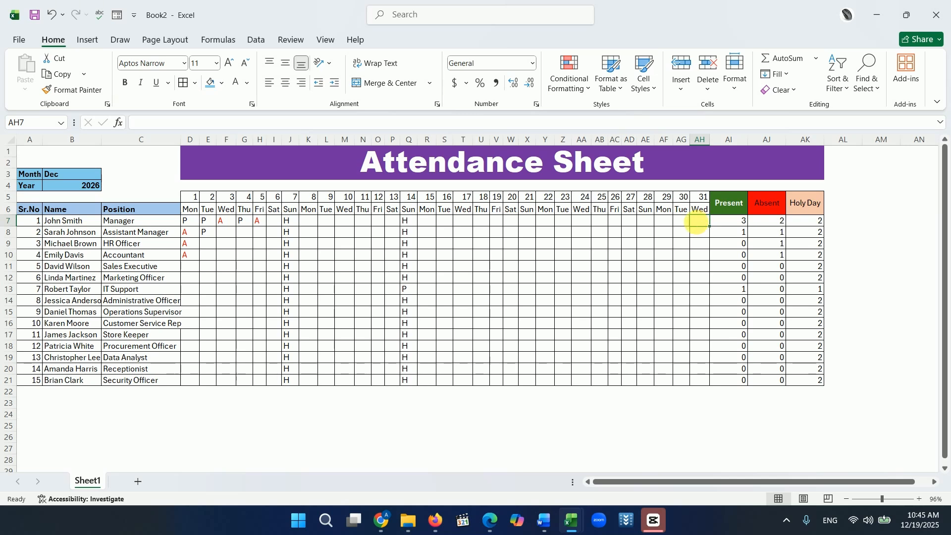
pyautogui.write('A')
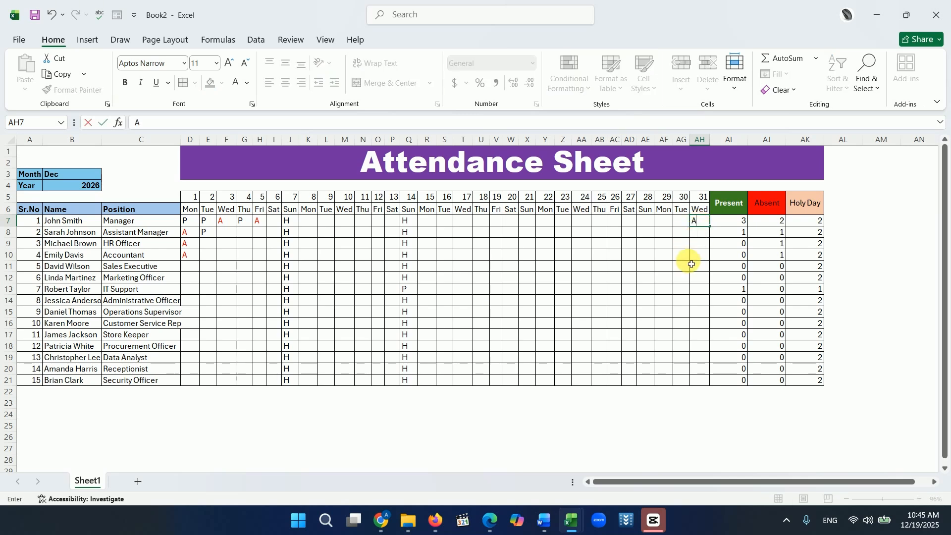
pyautogui.press('Return')
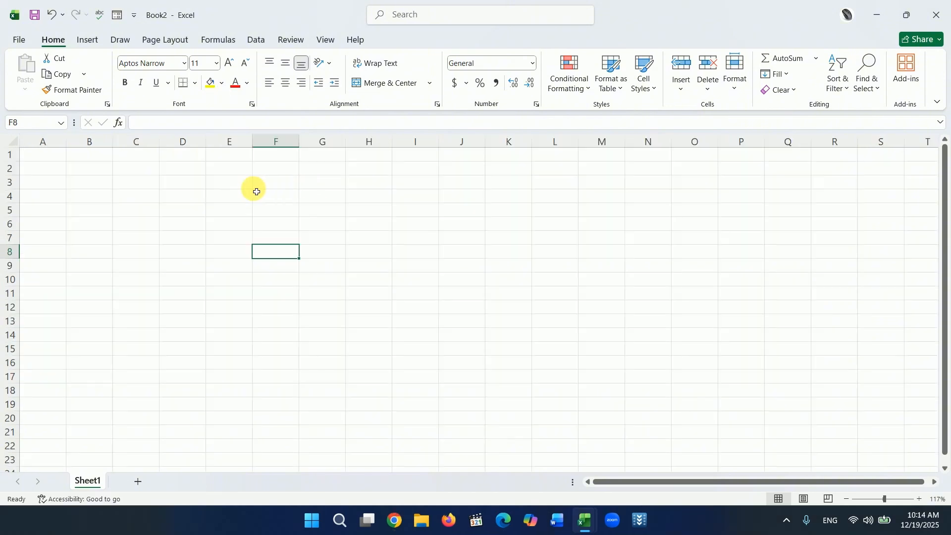
# - Enter the labels Month in D3 and Year in D4 of the blank sheet
pyautogui.click(184, 197)
pyautogui.click(183, 188)
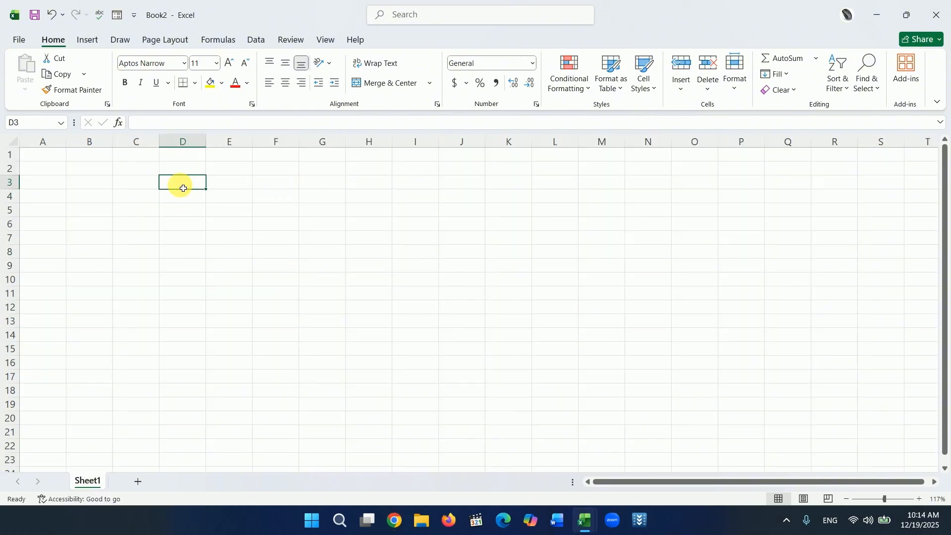
pyautogui.write('Month')
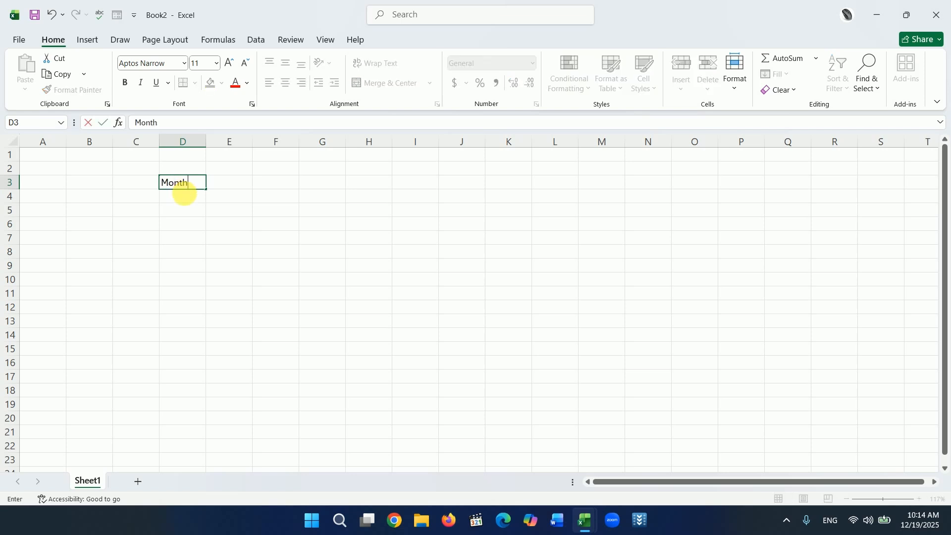
pyautogui.click(187, 198)
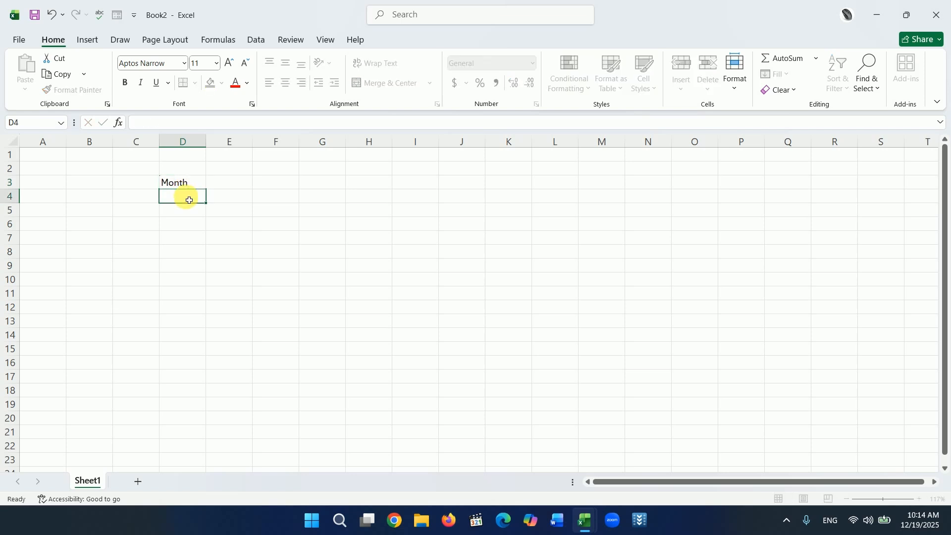
pyautogui.write('Year')
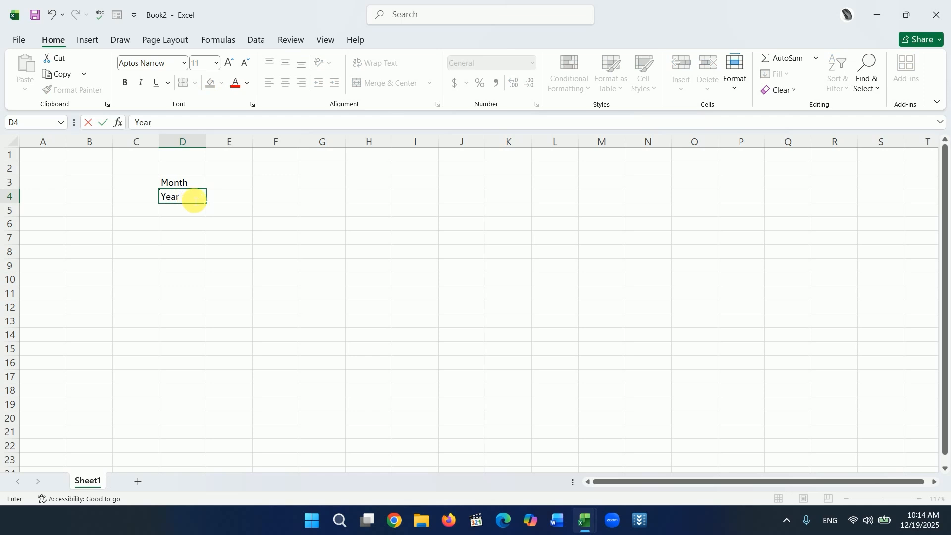
# - Enter Dec as the month in E3 and 2026 as the year in E4
pyautogui.click(220, 187)
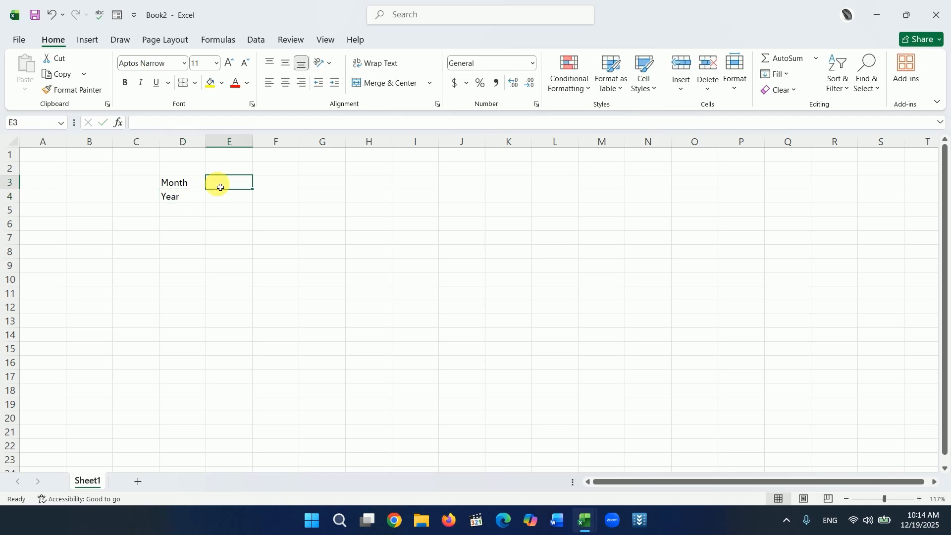
pyautogui.write('Dec')
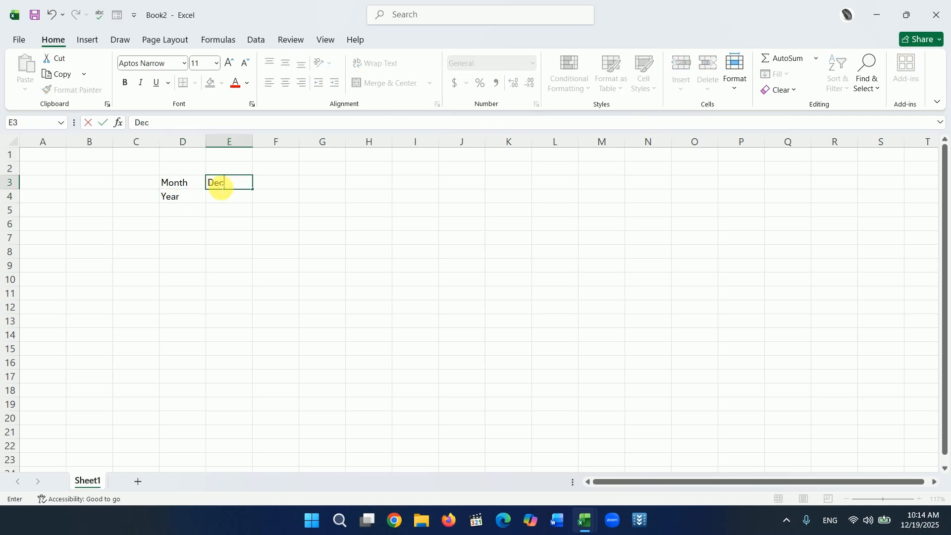
pyautogui.click(231, 196)
pyautogui.write('2026')
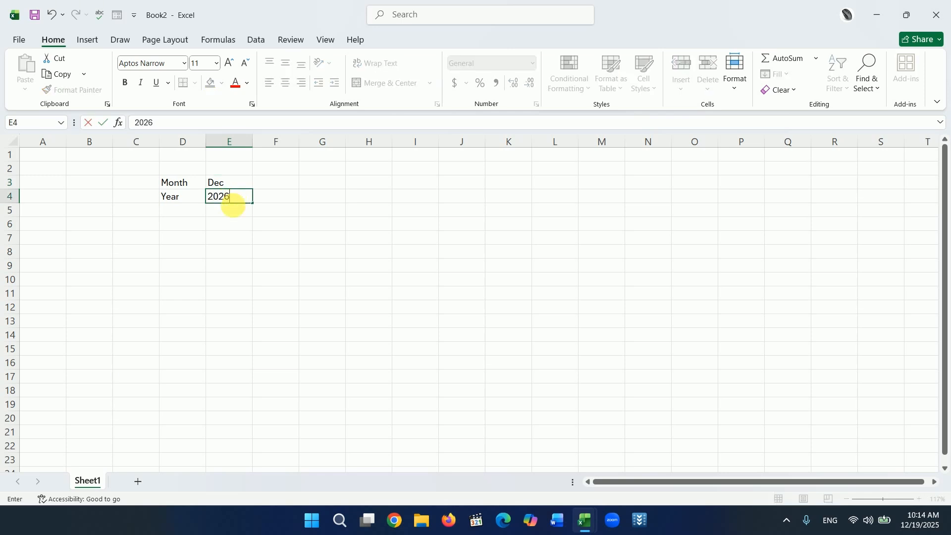
pyautogui.click(232, 213)
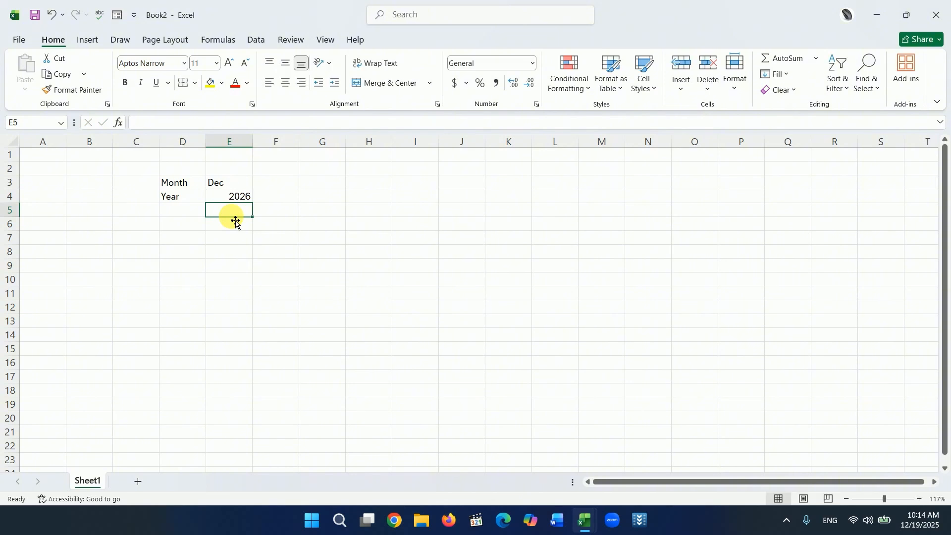
# - Apply All Borders to the month and year block in D3:E4
pyautogui.moveTo(181, 183); pyautogui.dragTo(221, 199)
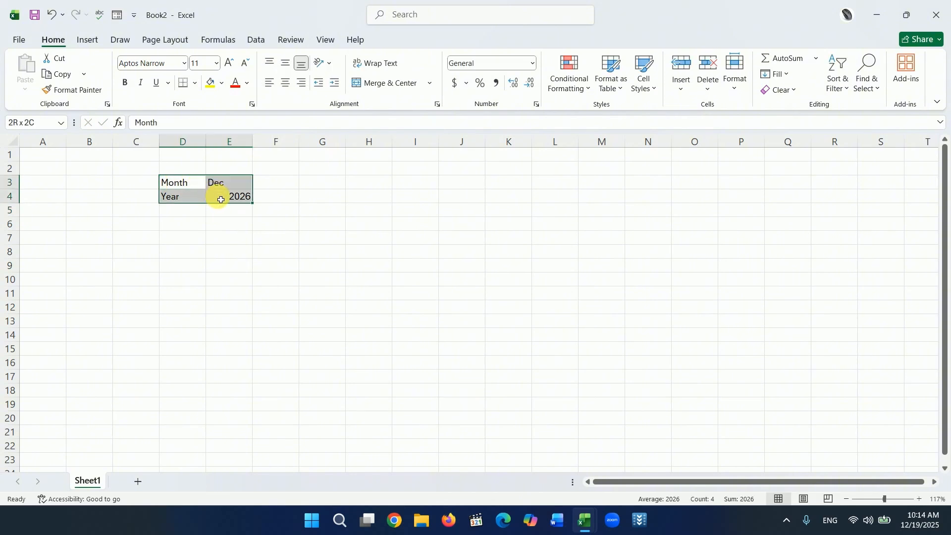
pyautogui.click(195, 84)
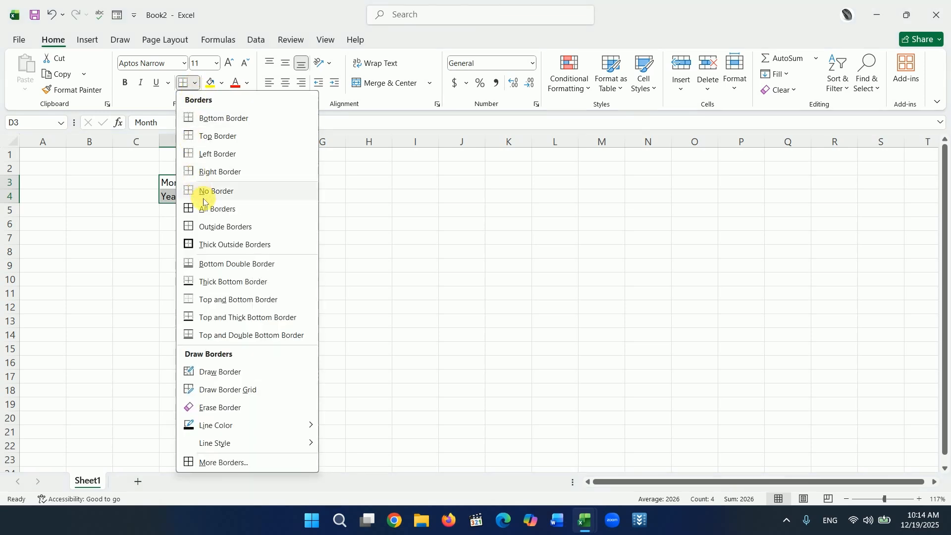
pyautogui.click(240, 207)
pyautogui.click(287, 239)
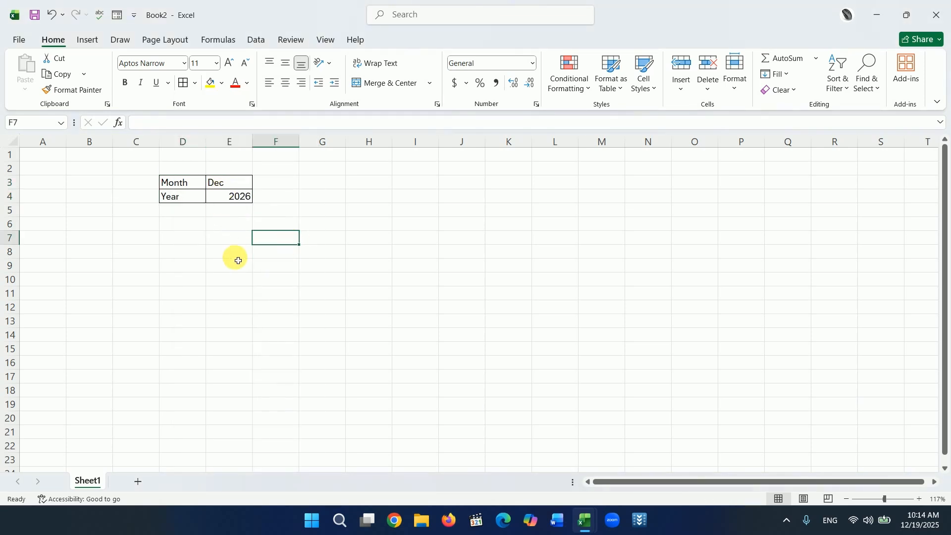
# - Enter the heading Sr.No in D6 with the serial numbers 1 and 2 in the cells below it
pyautogui.click(181, 228)
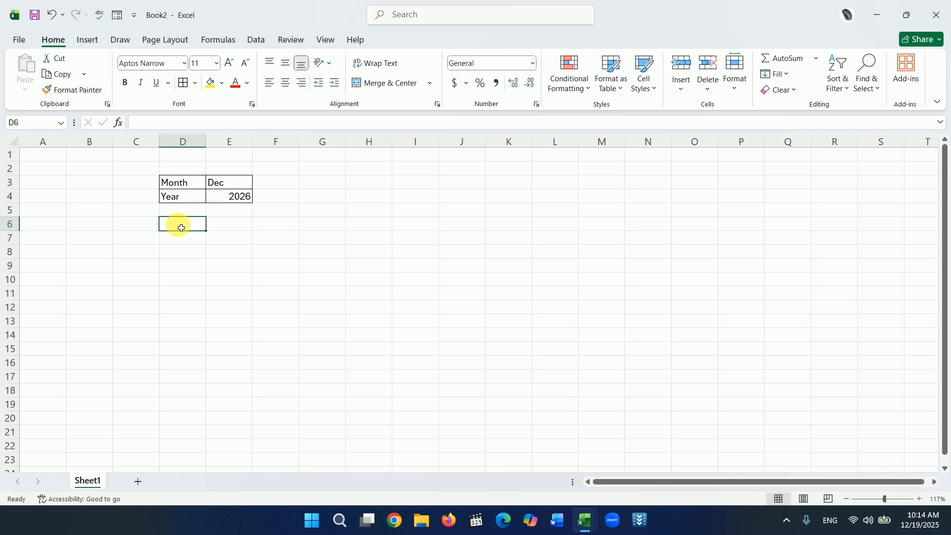
pyautogui.write('Sr.No')
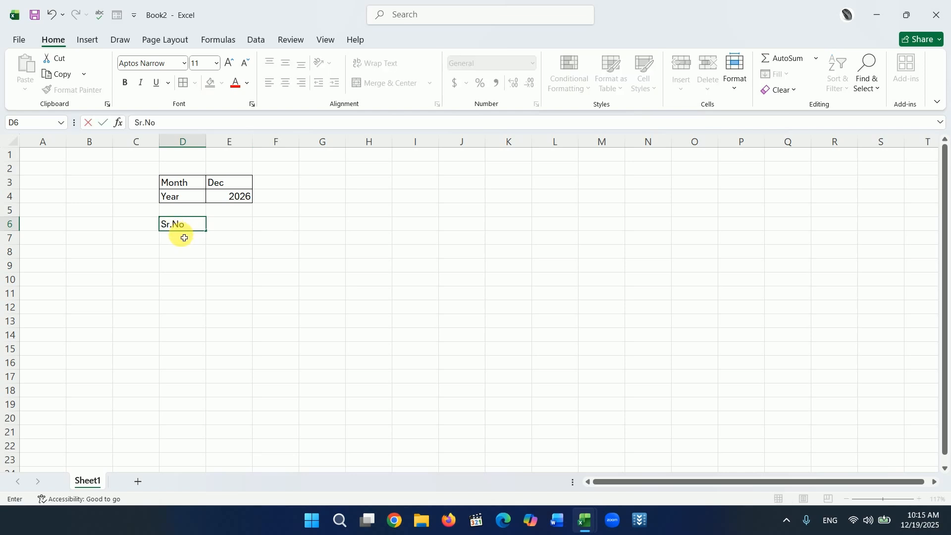
pyautogui.press('Return')
pyautogui.write('1')
pyautogui.press('Return')
pyautogui.write('2')
pyautogui.press('Return')
pyautogui.press('Return')
pyautogui.press('Return')
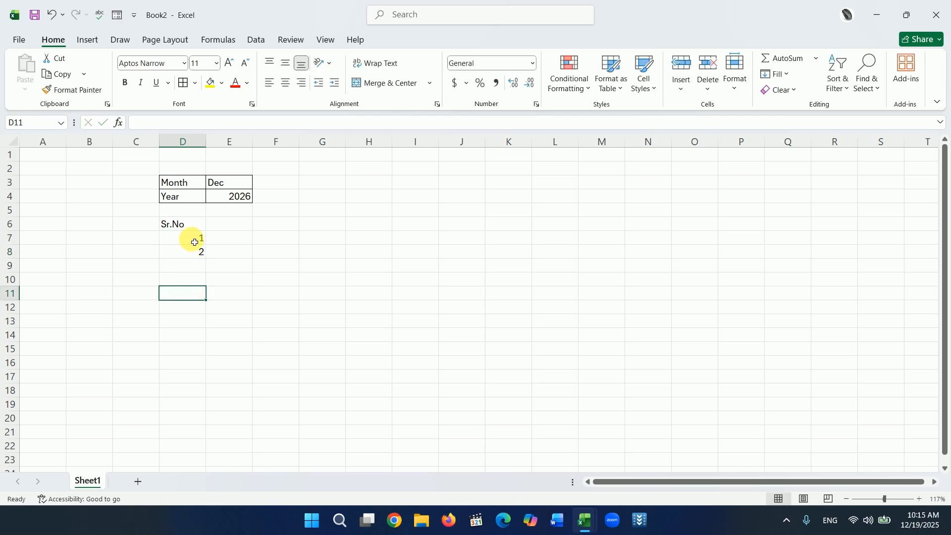
# - Extend the serial number series down column D to 15 in row 21
pyautogui.moveTo(194, 242); pyautogui.dragTo(204, 385)
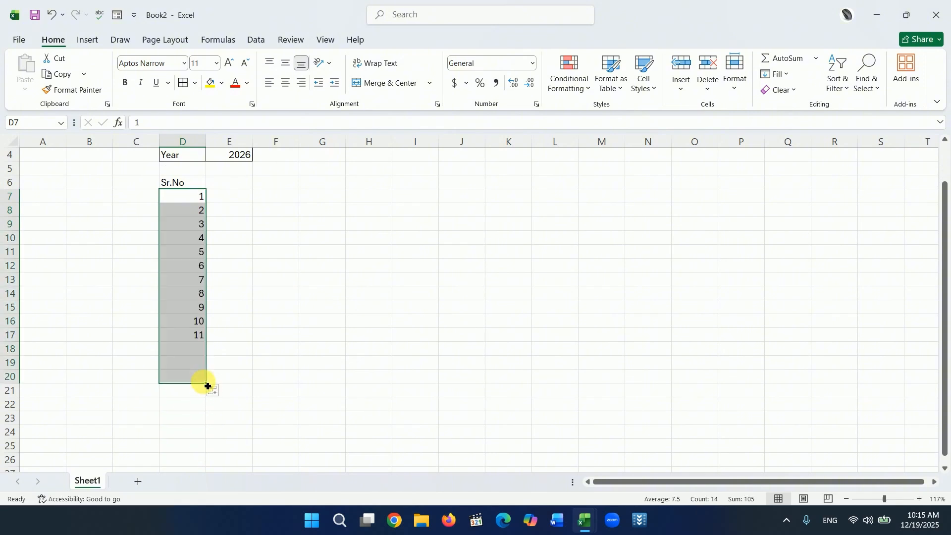
pyautogui.scroll(1, 238, 347)
pyautogui.moveTo(206, 425); pyautogui.dragTo(206, 433)
pyautogui.click(275, 362)
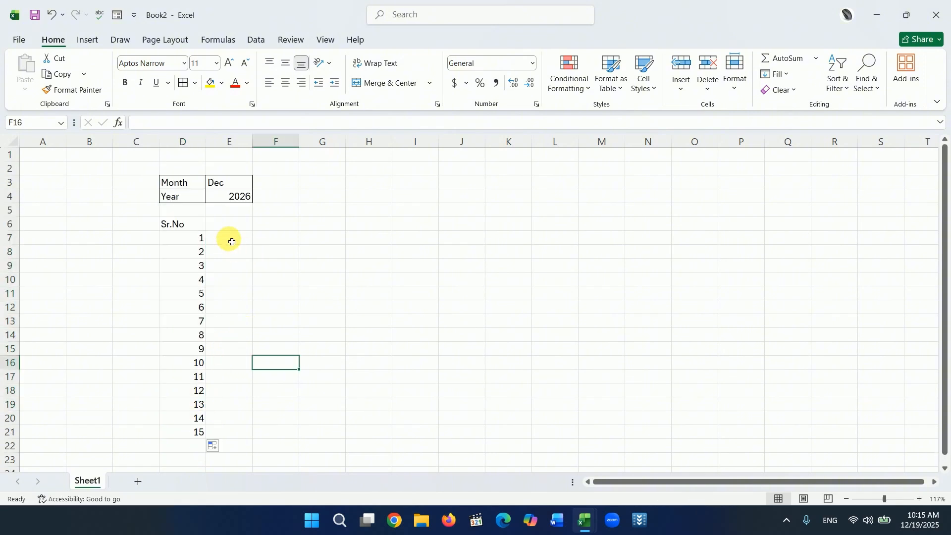
# - Enter the heading Name in E6 and fill E7:E21 with the fifteen employees' full names
pyautogui.click(233, 227)
pyautogui.write('Name')
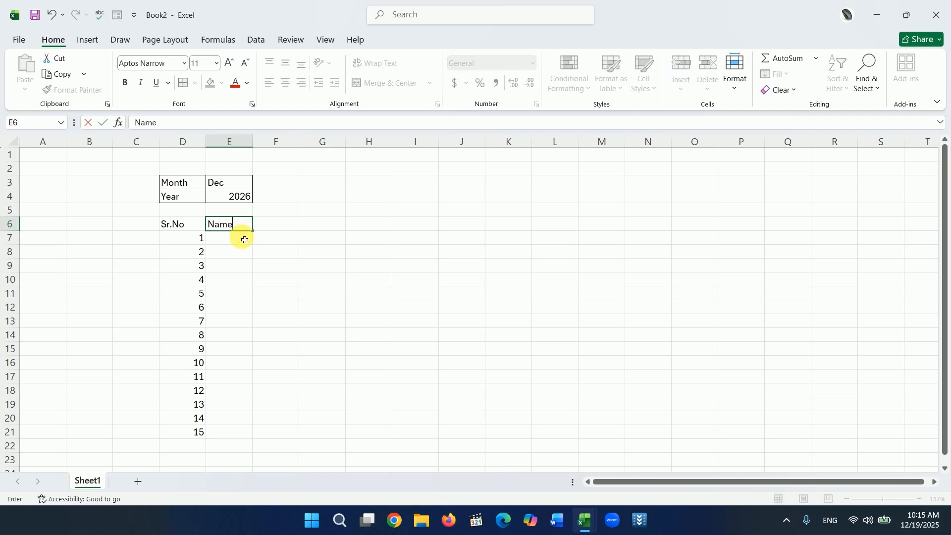
pyautogui.click(242, 243)
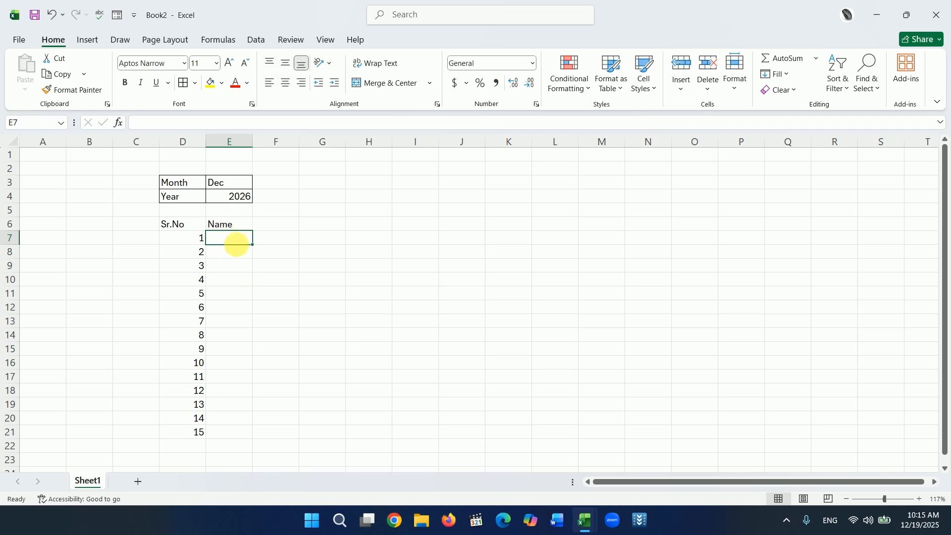
pyautogui.write('John Smith Sarah Johnson Michael Brown Emily Davis David Wilson Linda Martinez Robert Taylor Jessica Anderson Daniel Thomas Karen Moore James Jackson Patricia White Christopher Lee Amanda Harris Brian Clark')
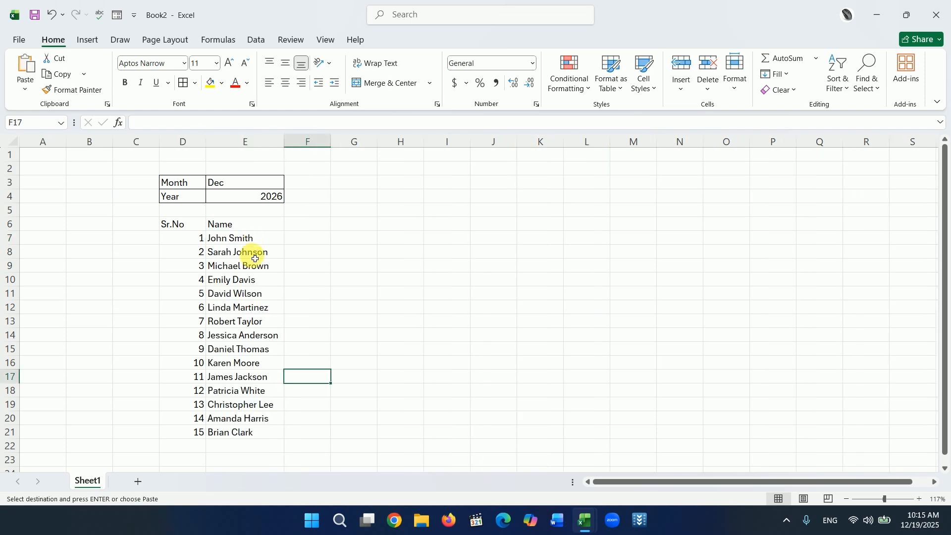
# - Enter the heading Position in F6 and fill F7:F21 with the fifteen job titles, from Manager to Security Officer
pyautogui.click(304, 228)
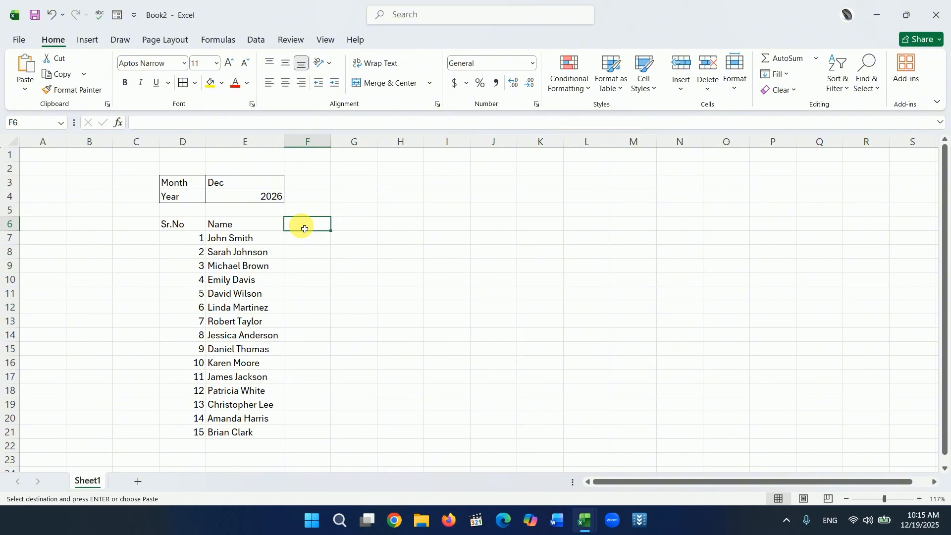
pyautogui.write('Po')
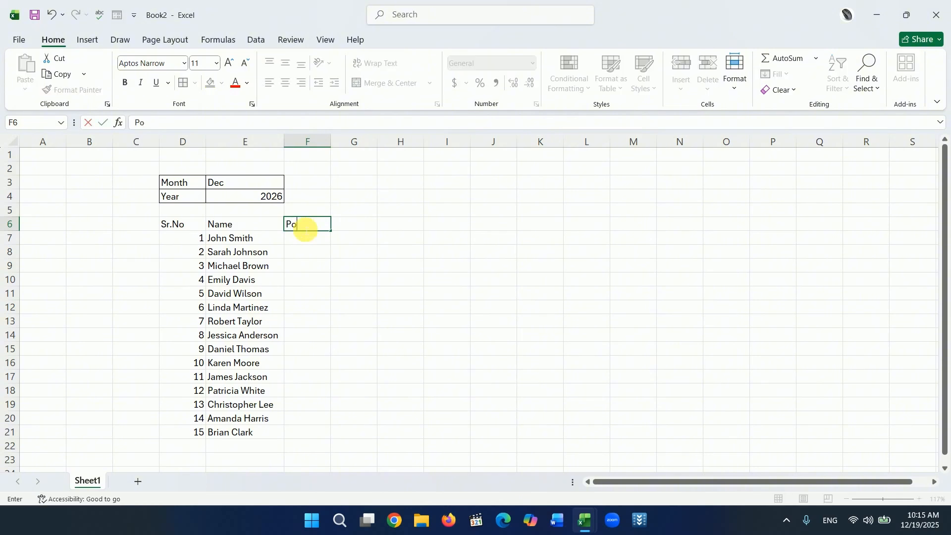
pyautogui.write('sition')
pyautogui.press('Return')
pyautogui.write('Manager Assistant Manager HR Officer Accountant Sales Executive Marketing Officer IT Support Administrative Officer Operations Supervisor Customer Service Rep Store Keeper Procurement Officer Data Analyst Receptionist Security Officer')
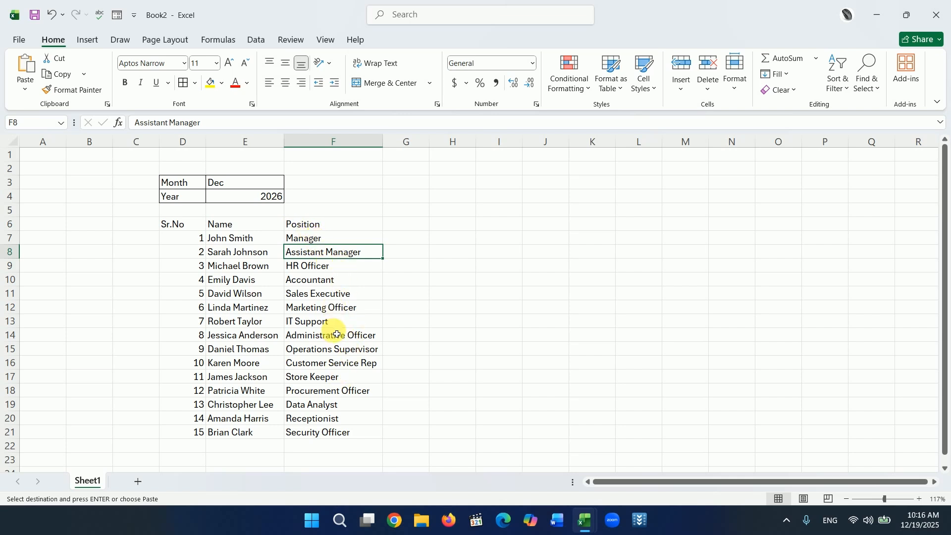
# - Apply All Borders to the employee table in D6:F21
pyautogui.moveTo(194, 225); pyautogui.dragTo(338, 433)
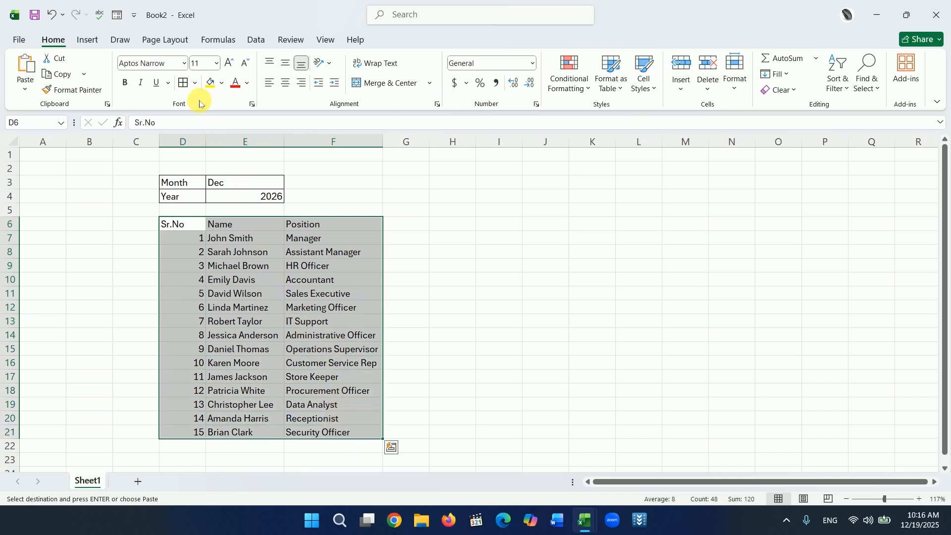
pyautogui.click(195, 84)
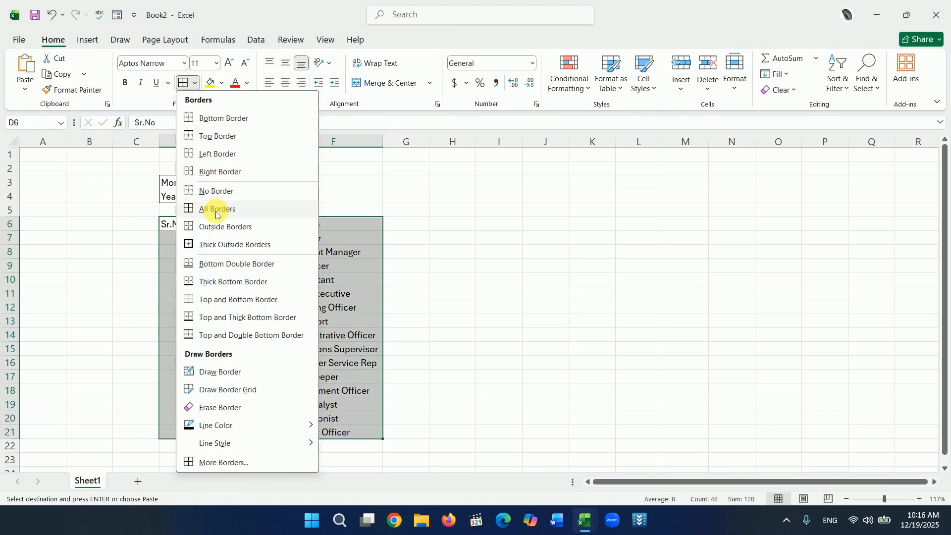
pyautogui.click(216, 209)
pyautogui.click(398, 309)
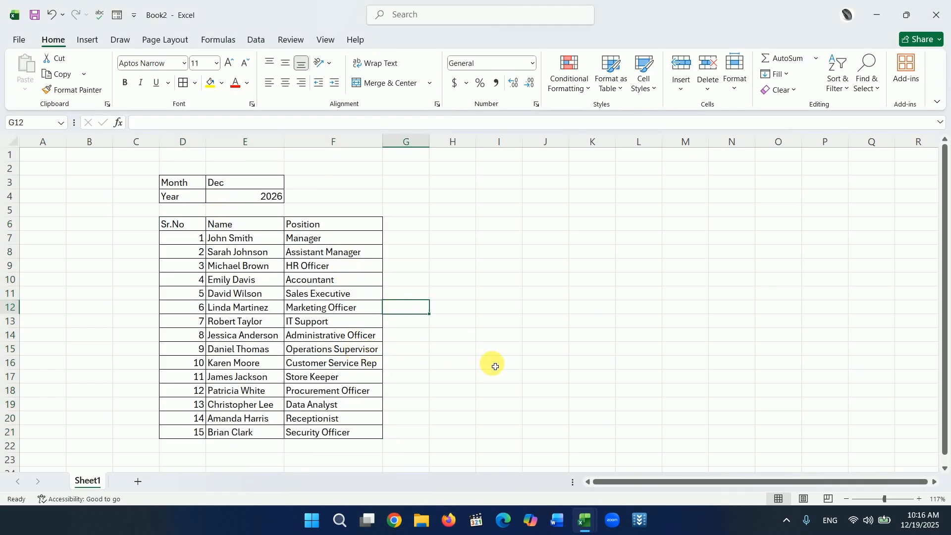
# - Enter 1 in G5 and 2 in H5, and extend the day number series across row 5 to 31 in AK5
pyautogui.click(404, 216)
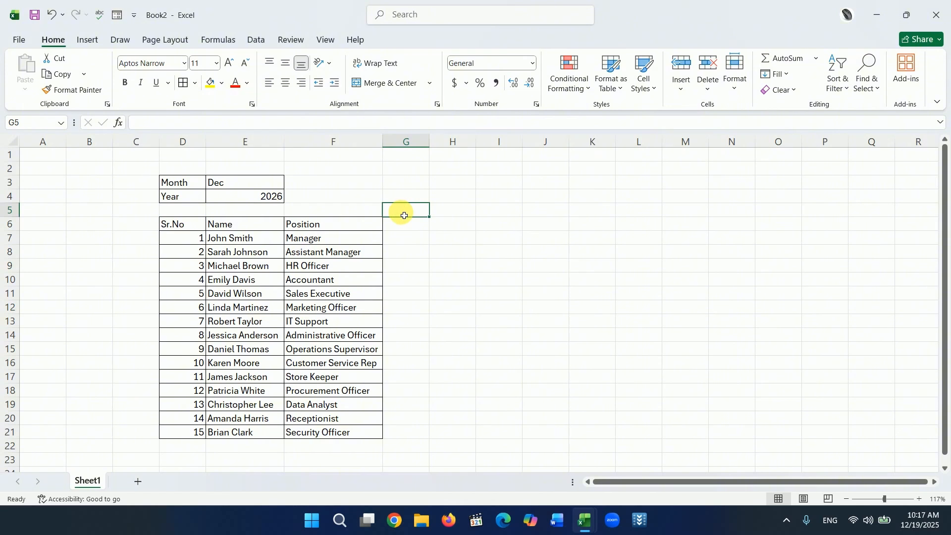
pyautogui.write('1')
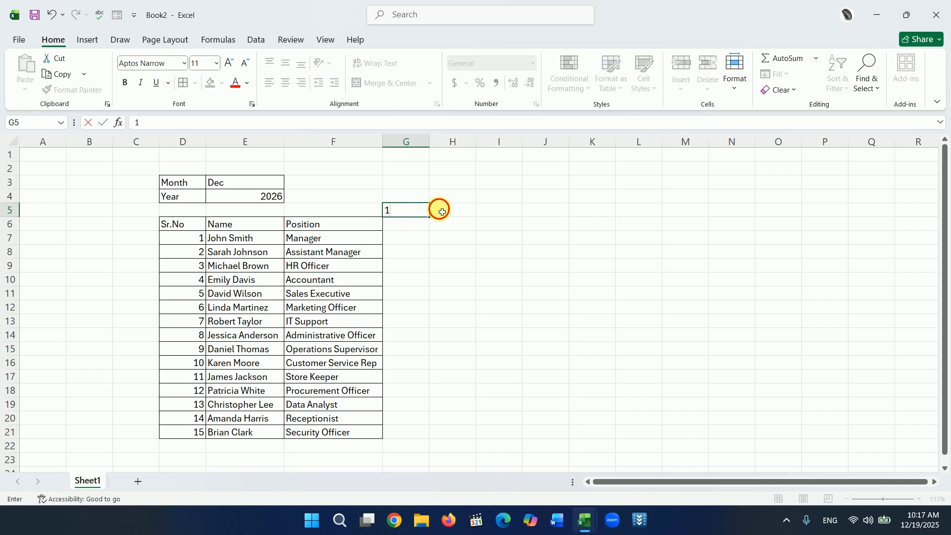
pyautogui.click(437, 210)
pyautogui.write('2')
pyautogui.click(490, 209)
pyautogui.moveTo(409, 210); pyautogui.dragTo(455, 210)
pyautogui.moveTo(476, 216); pyautogui.dragTo(904, 210)
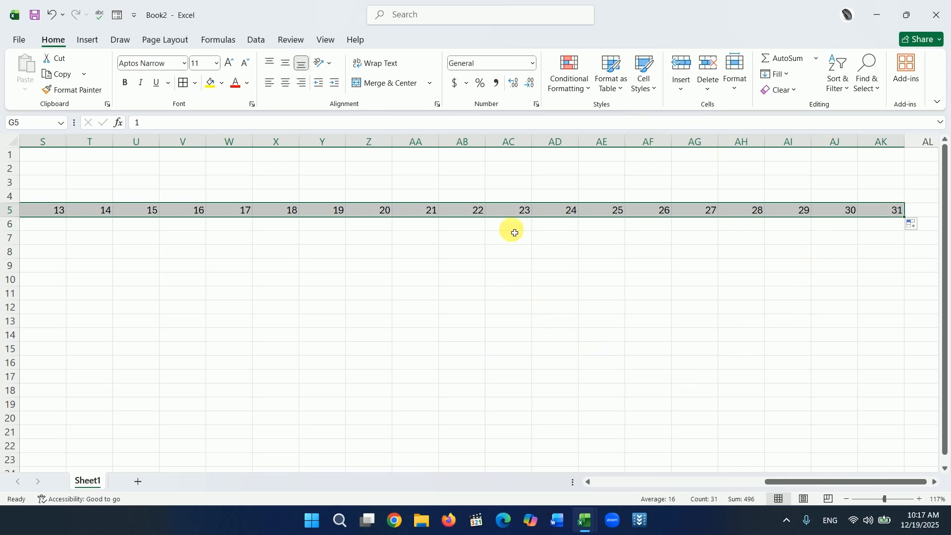
pyautogui.moveTo(772, 486); pyautogui.dragTo(606, 485)
pyautogui.click(431, 361)
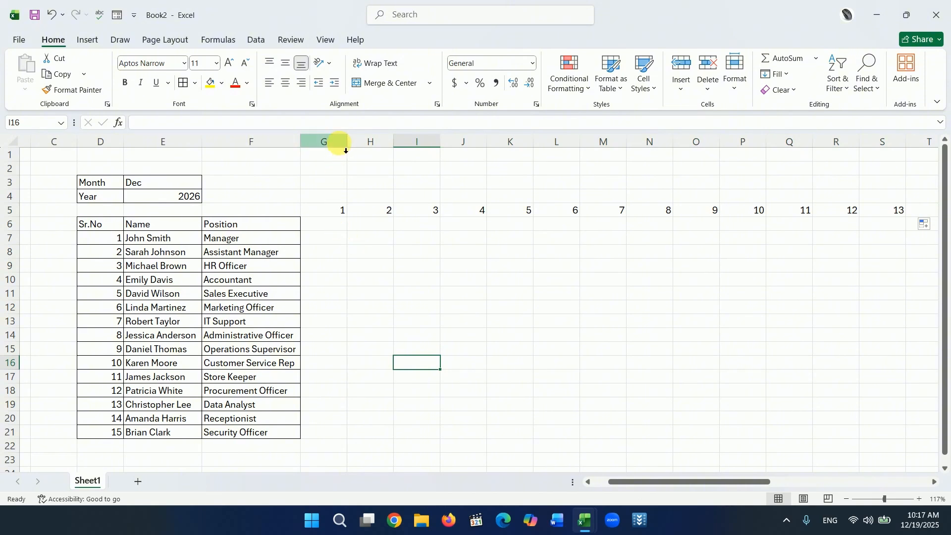
# - AutoFit the widths of the day columns G to AK to their day numbers
pyautogui.moveTo(343, 143); pyautogui.dragTo(853, 174)
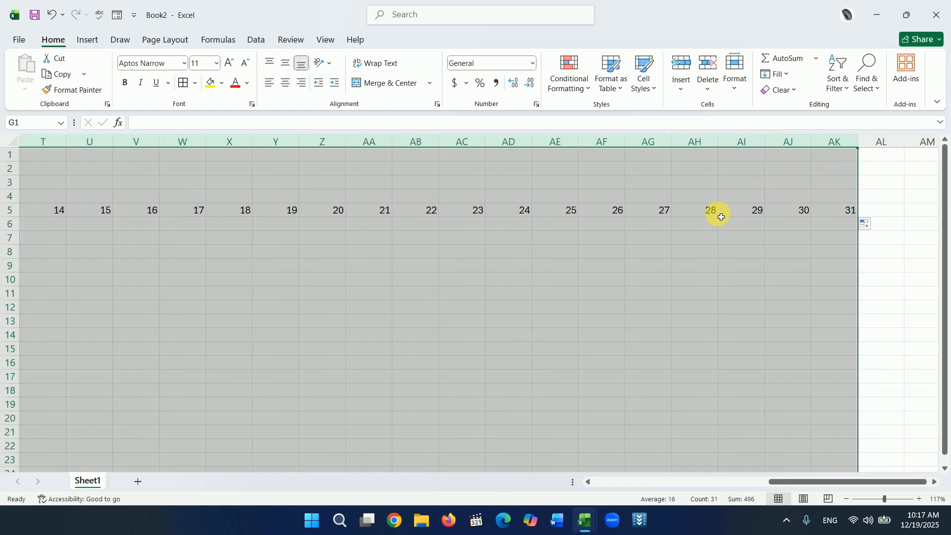
pyautogui.doubleClick(579, 146)
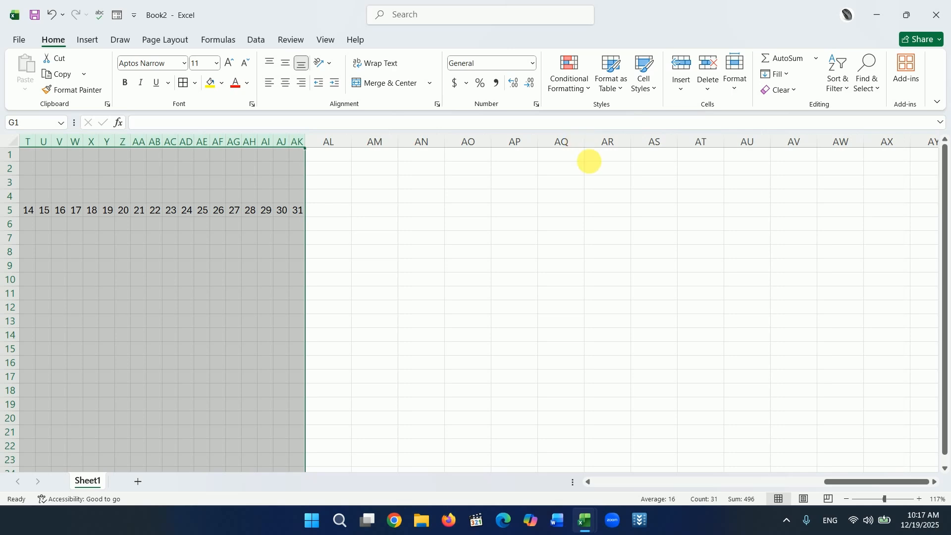
pyautogui.moveTo(832, 486); pyautogui.dragTo(614, 475)
pyautogui.click(547, 327)
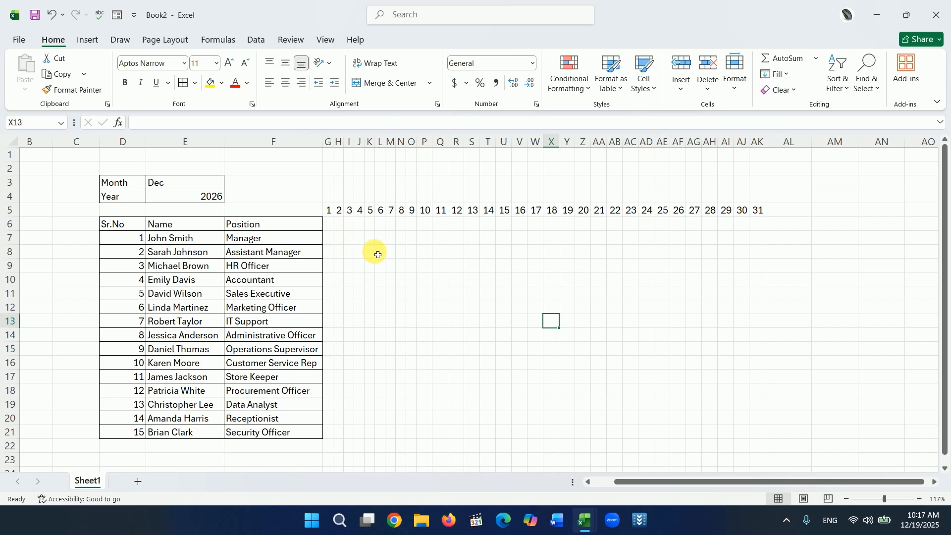
# - Enter Mon in G6, AutoFit column G, and fill the weekday names across row 6 to AK6
pyautogui.click(332, 228)
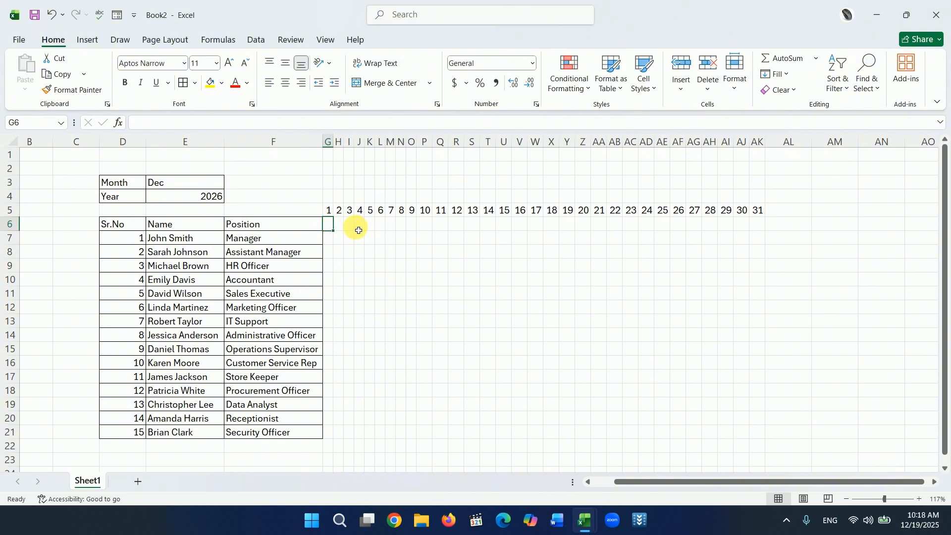
pyautogui.write('Mon')
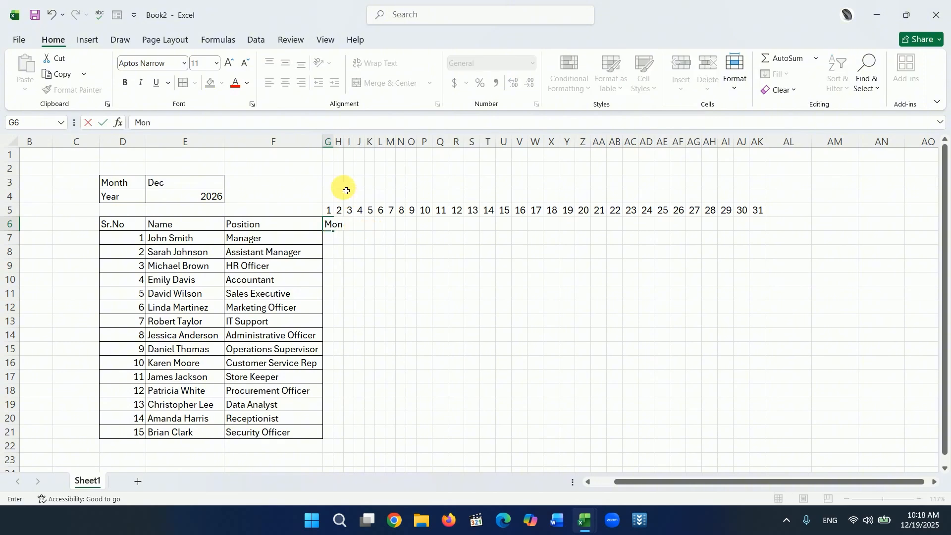
pyautogui.doubleClick(334, 143)
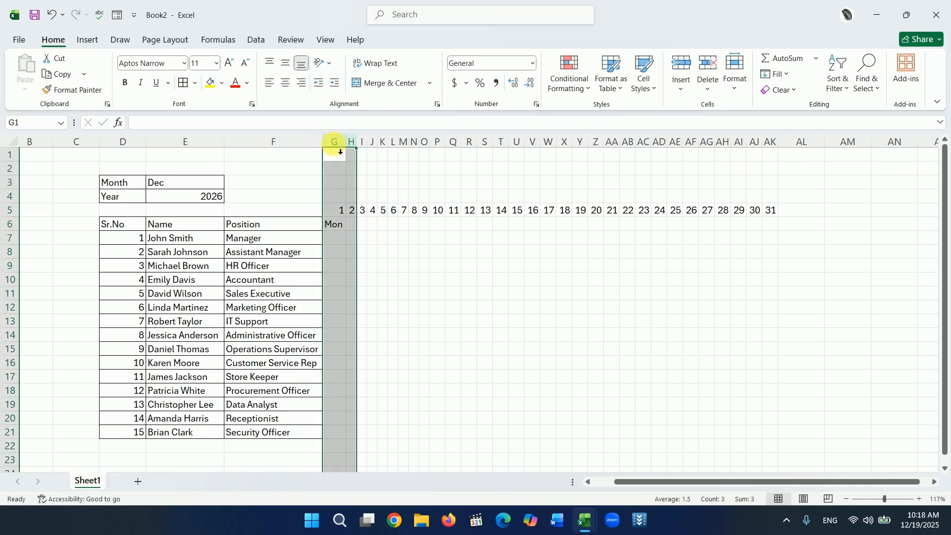
pyautogui.click(371, 261)
pyautogui.click(337, 227)
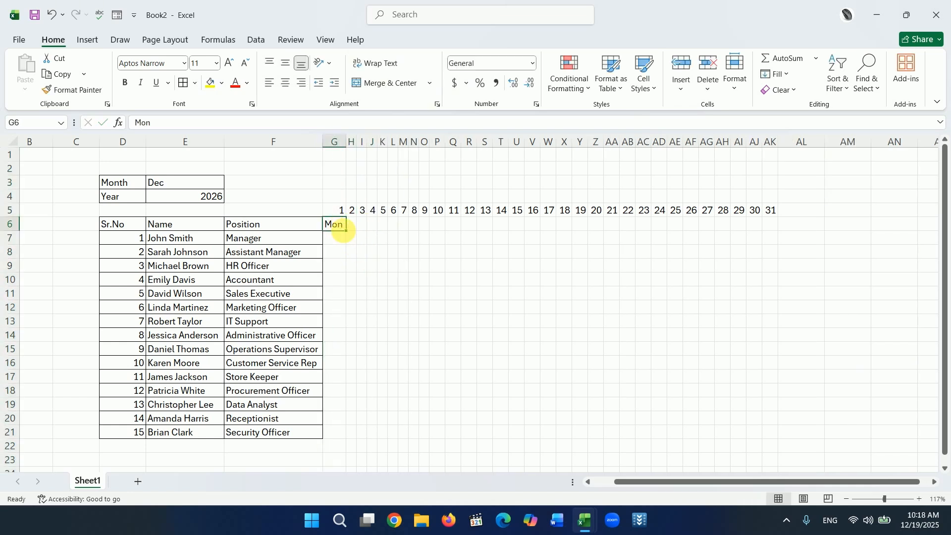
pyautogui.moveTo(346, 231); pyautogui.dragTo(777, 233)
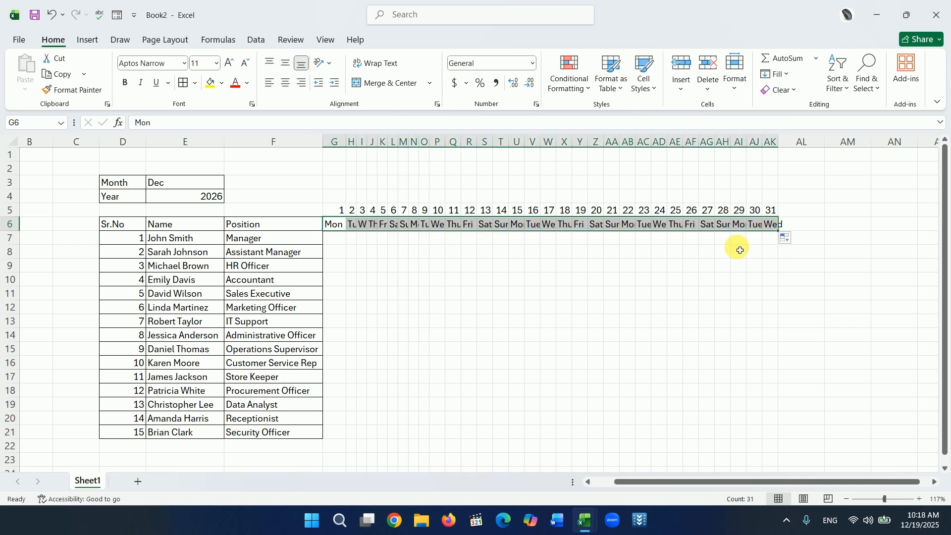
# - AutoFit columns G to AK again so that they fit the weekday names in row 6
pyautogui.moveTo(335, 142); pyautogui.dragTo(779, 132)
pyautogui.doubleClick(715, 142)
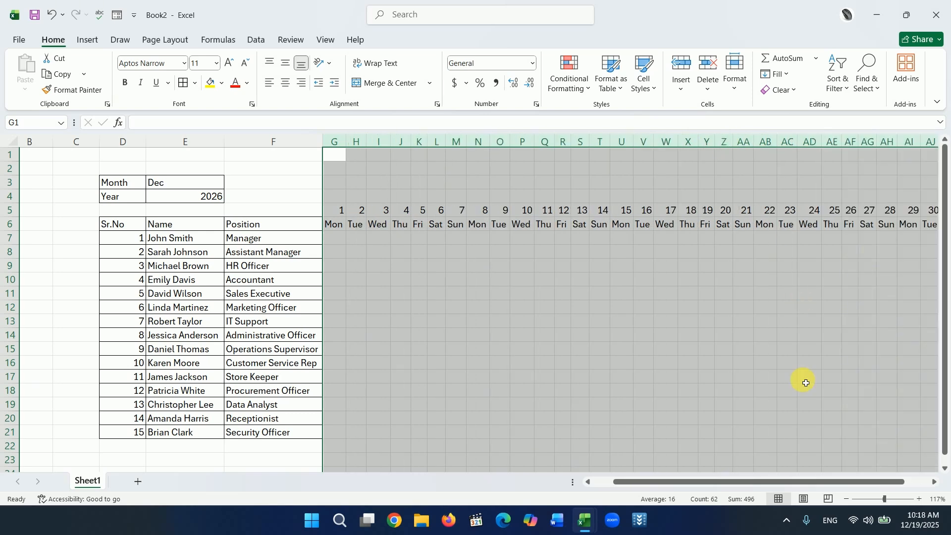
pyautogui.moveTo(697, 482); pyautogui.dragTo(738, 480)
pyautogui.click(692, 376)
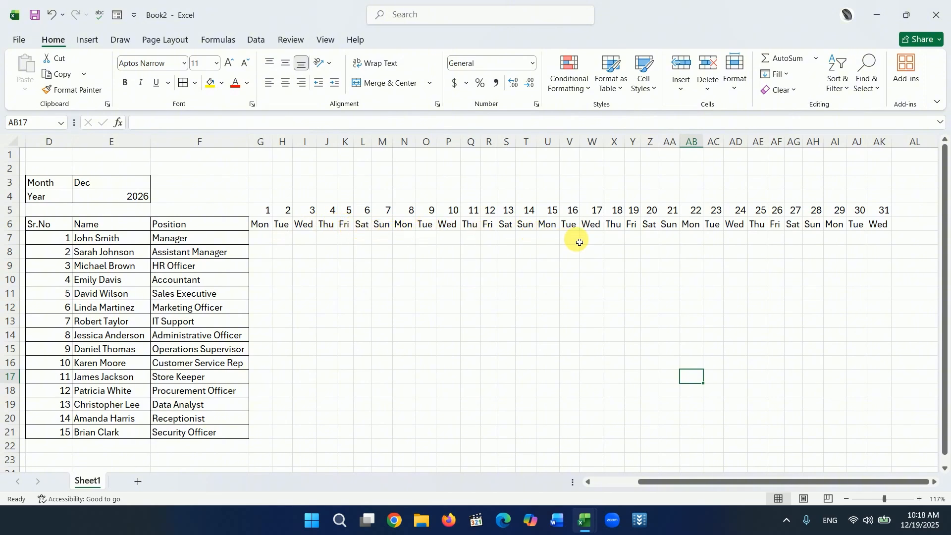
pyautogui.click(553, 312)
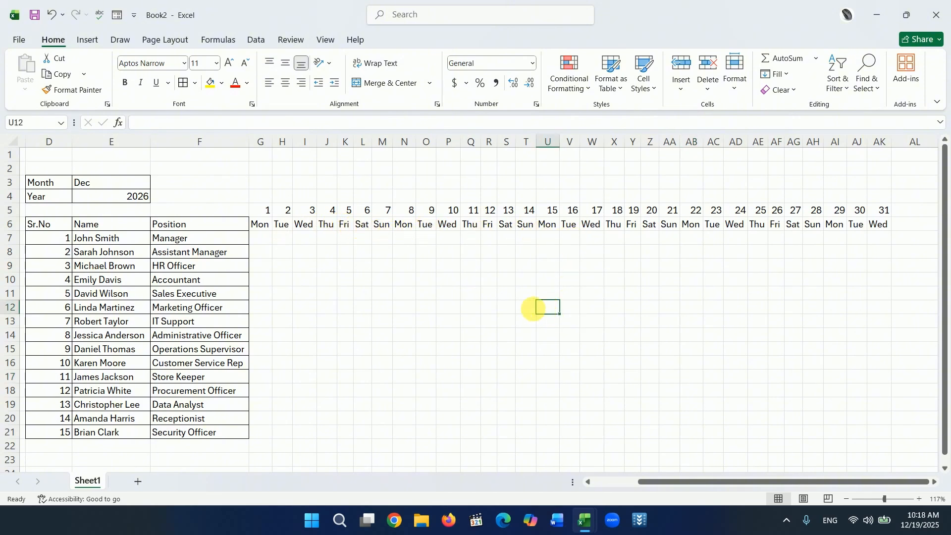
# - Apply All Borders to the attendance grid in G5:AK22
pyautogui.moveTo(262, 210); pyautogui.dragTo(890, 455)
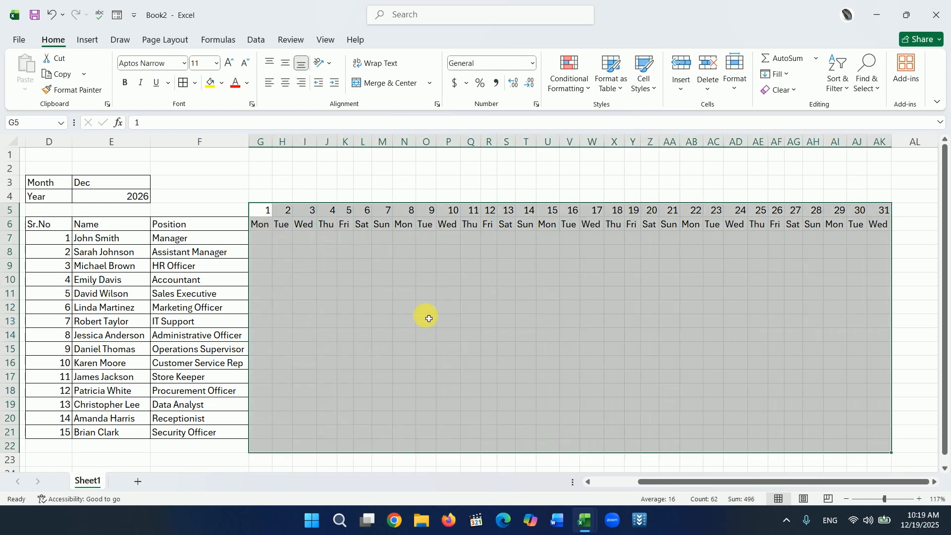
pyautogui.click(195, 85)
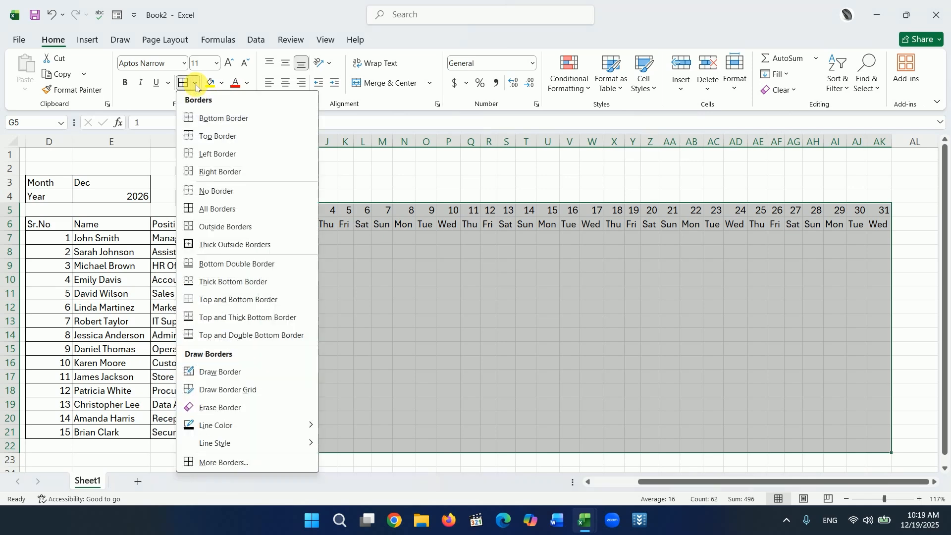
pyautogui.click(216, 208)
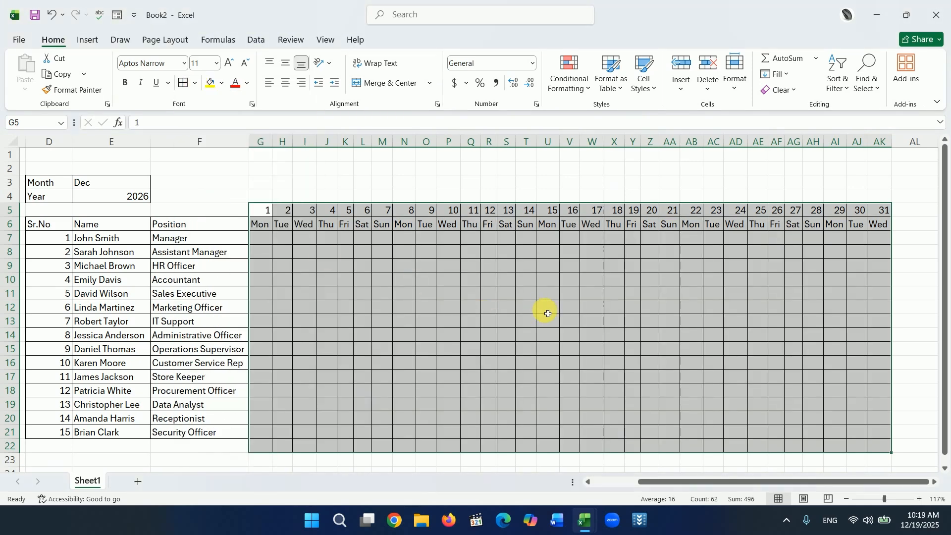
# - Narrow columns D and E closer to the width of the serial numbers and names
pyautogui.click(545, 309)
pyautogui.moveTo(73, 142); pyautogui.dragTo(51, 142)
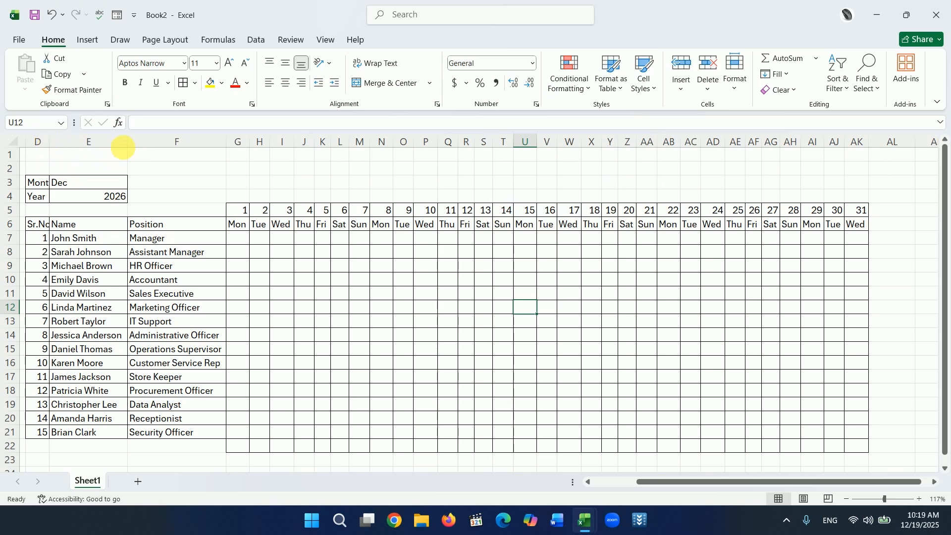
pyautogui.moveTo(127, 150); pyautogui.dragTo(122, 149)
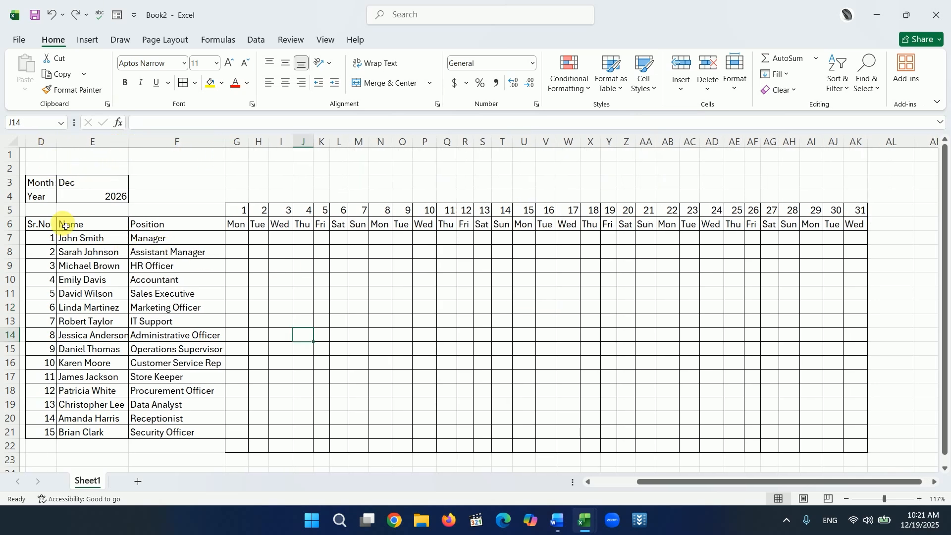
# - Format the headings in D6:F6 as bold with a light blue fill and font size 12
pyautogui.moveTo(35, 225); pyautogui.dragTo(175, 228)
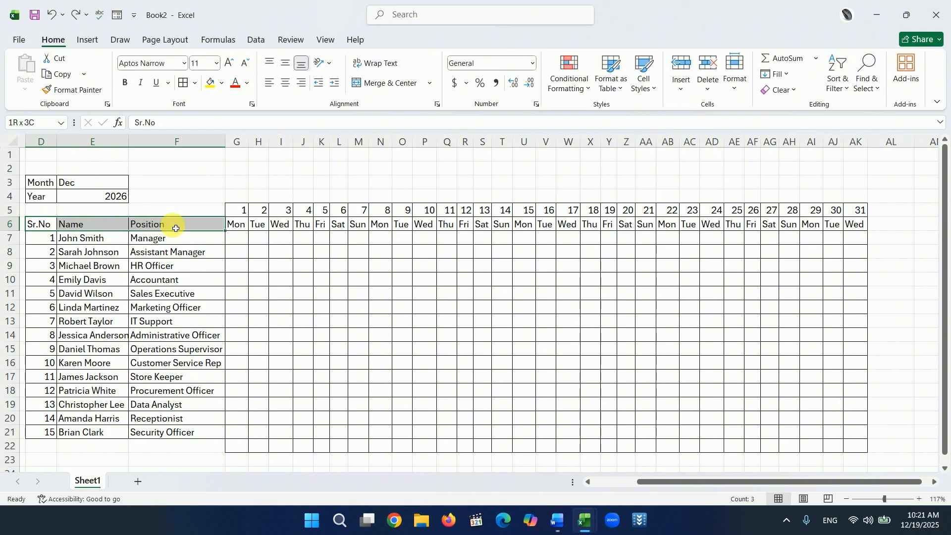
pyautogui.click(124, 83)
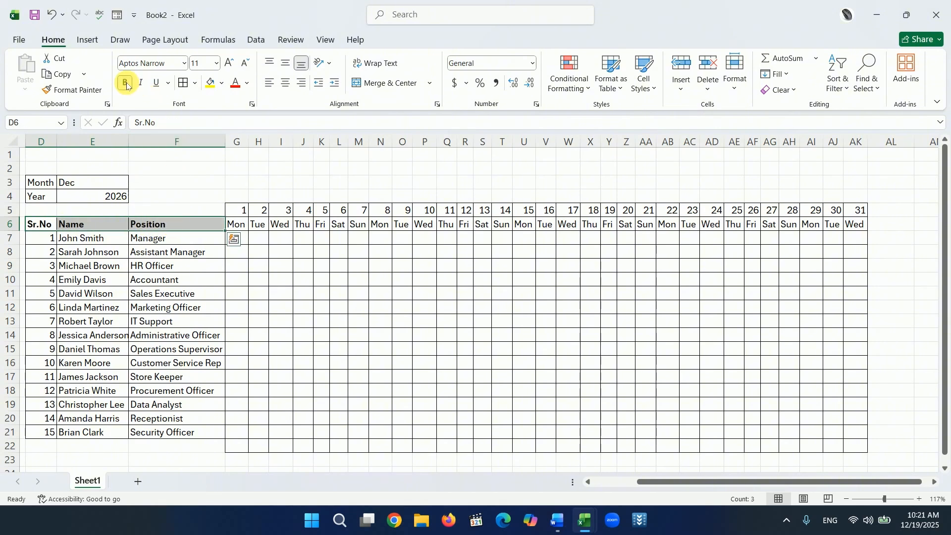
pyautogui.click(223, 85)
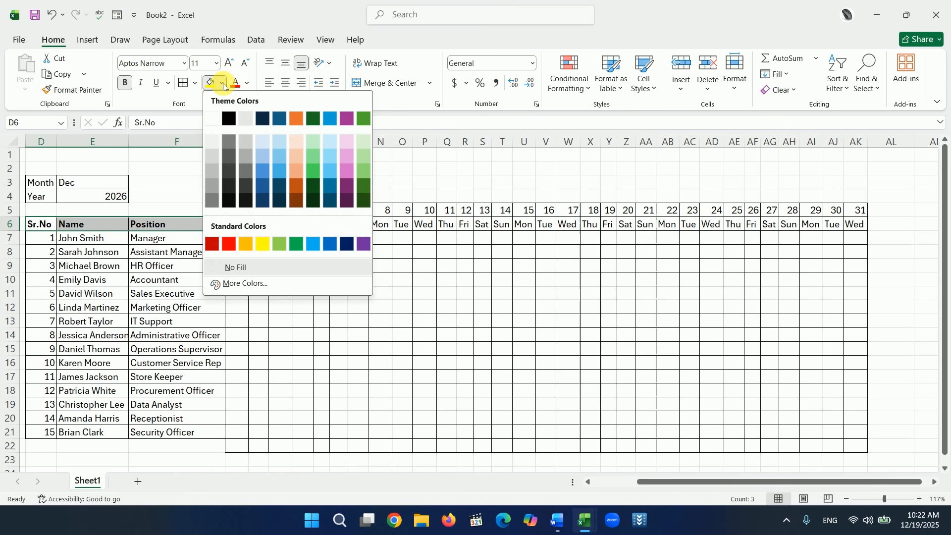
pyautogui.click(262, 158)
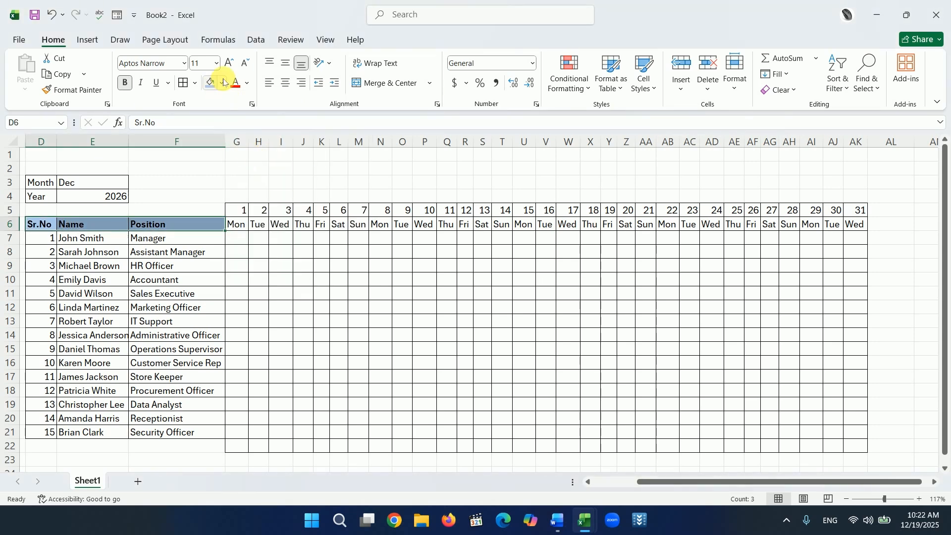
pyautogui.click(228, 63)
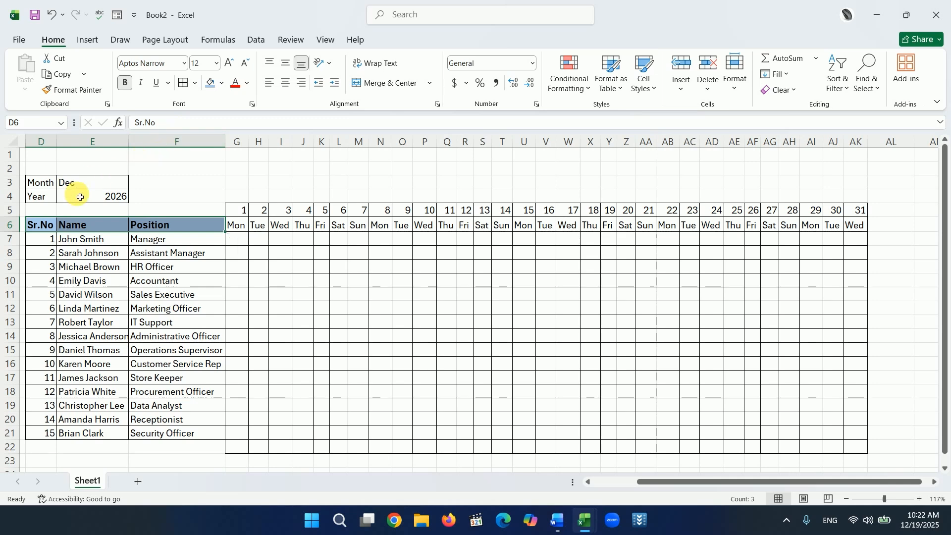
pyautogui.click(291, 309)
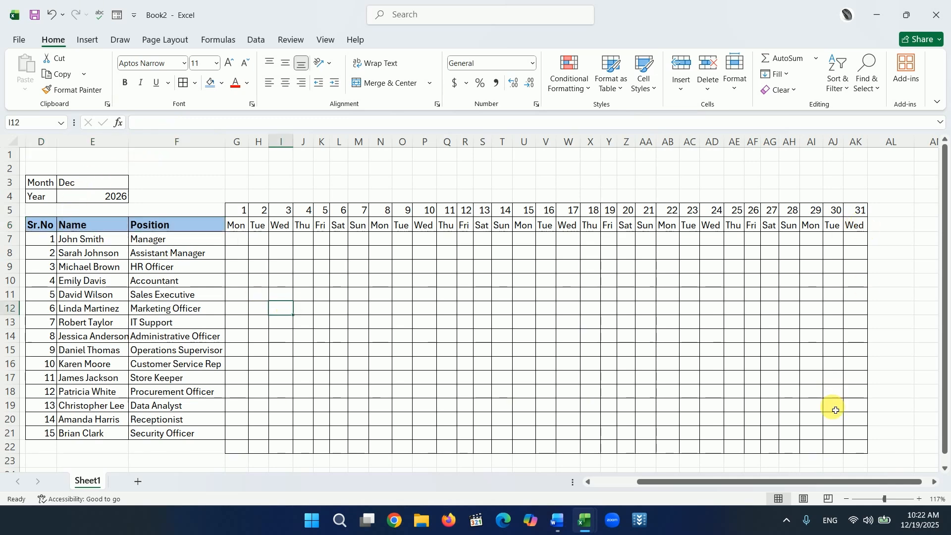
# - Enter the summary headings Present in AL5, Absent in AM5 and Holy Day in AN5
pyautogui.click(935, 483)
pyautogui.click(936, 483)
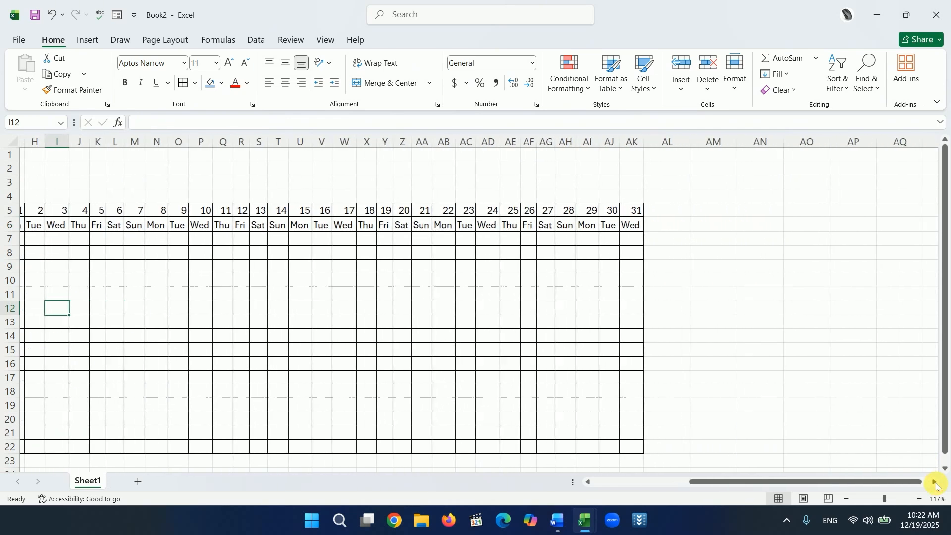
pyautogui.click(935, 483)
pyautogui.click(661, 214)
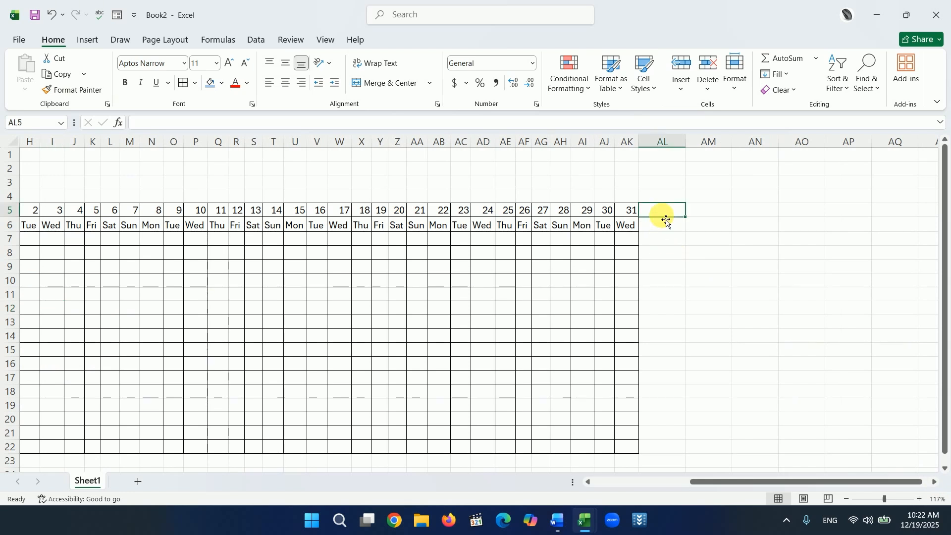
pyautogui.write('P')
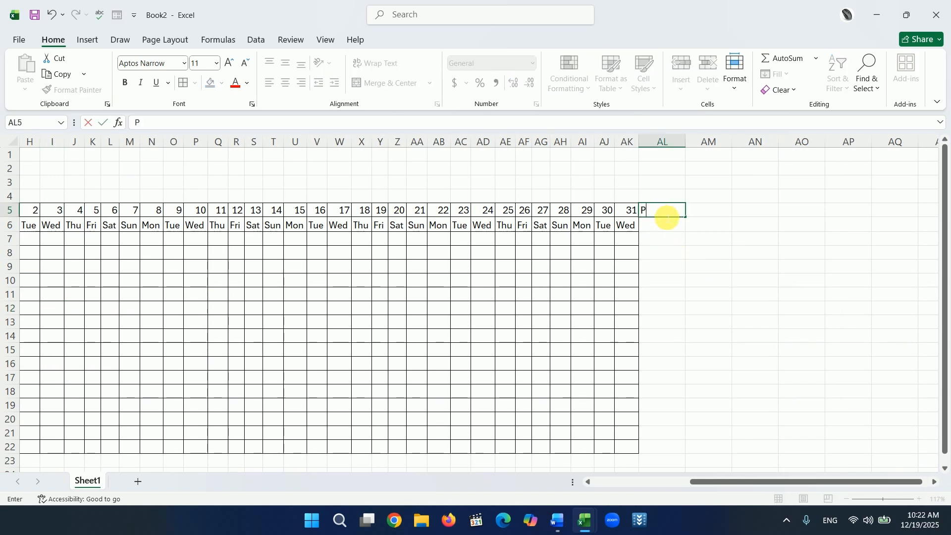
pyautogui.write('resent')
pyautogui.press('Return')
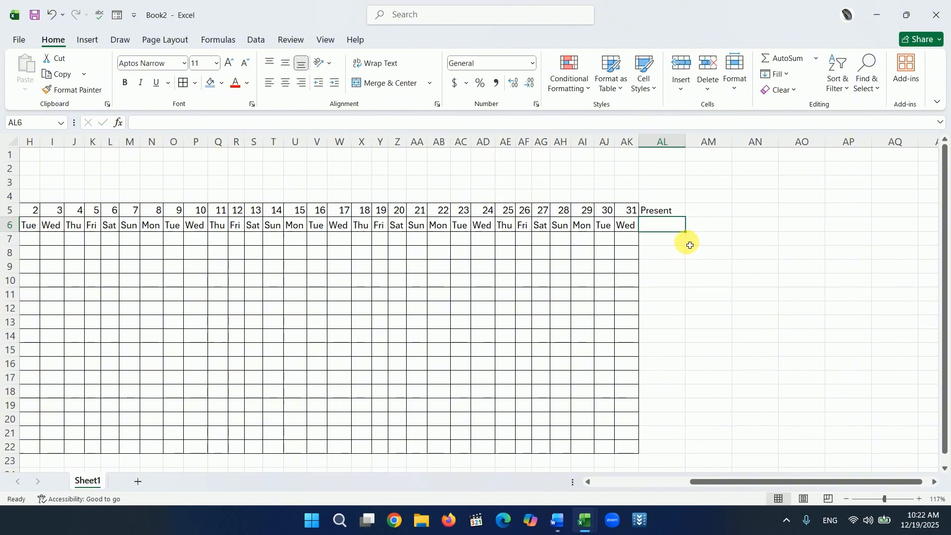
pyautogui.click(706, 218)
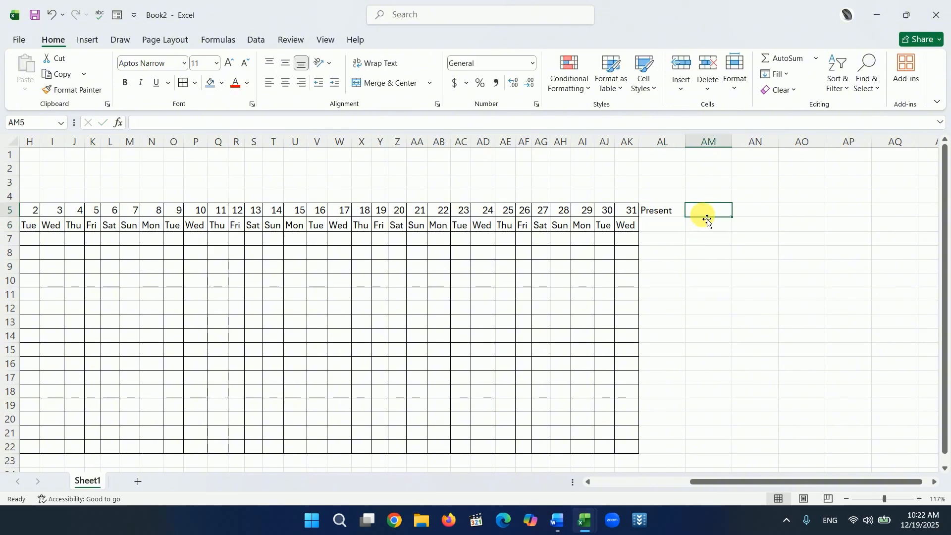
pyautogui.write('Absent')
pyautogui.press('Return')
pyautogui.click(744, 213)
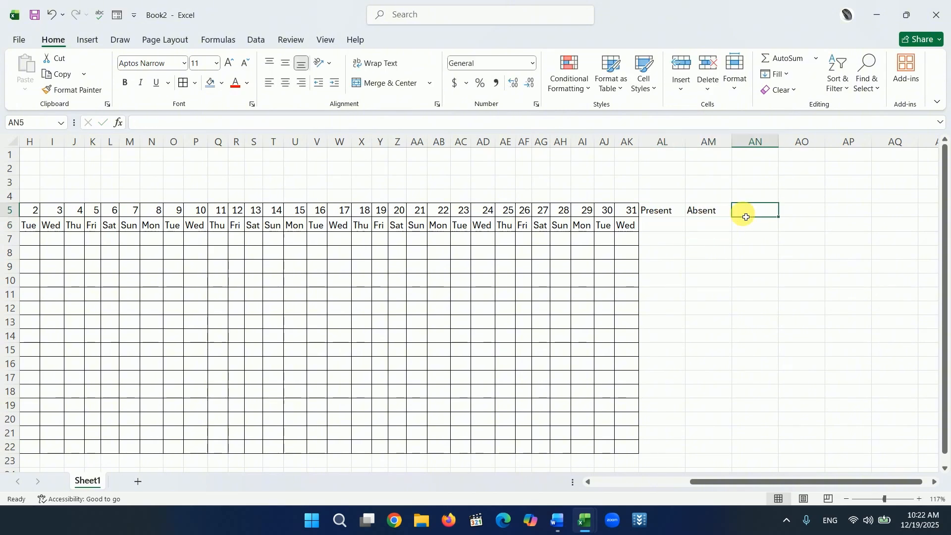
pyautogui.write('Hol')
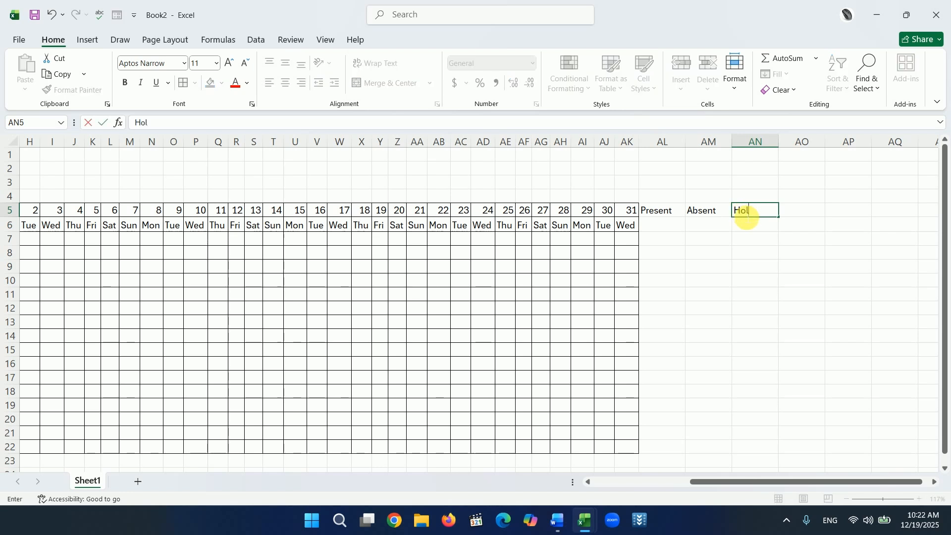
pyautogui.write('y Day')
# - Merge and center the Present heading across AL5:AL6
pyautogui.moveTo(662, 211); pyautogui.dragTo(660, 221)
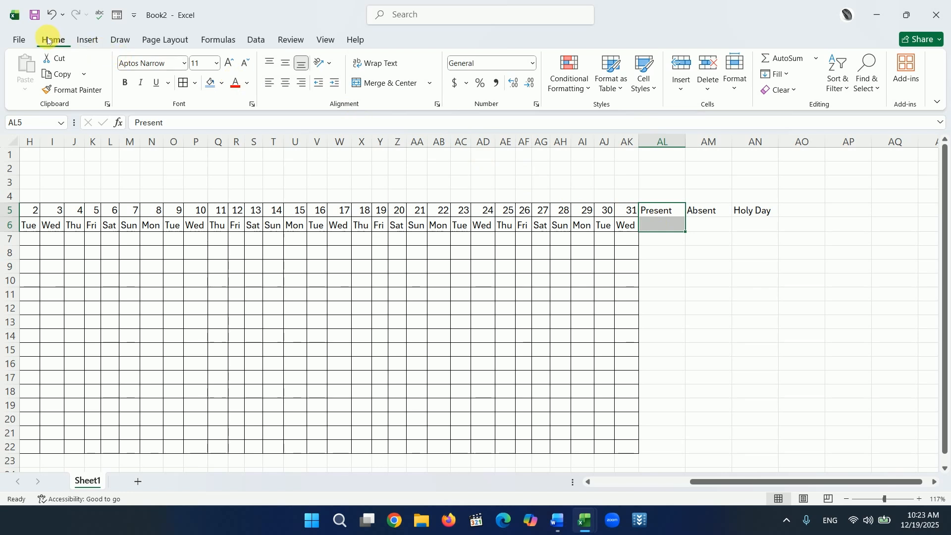
pyautogui.click(384, 83)
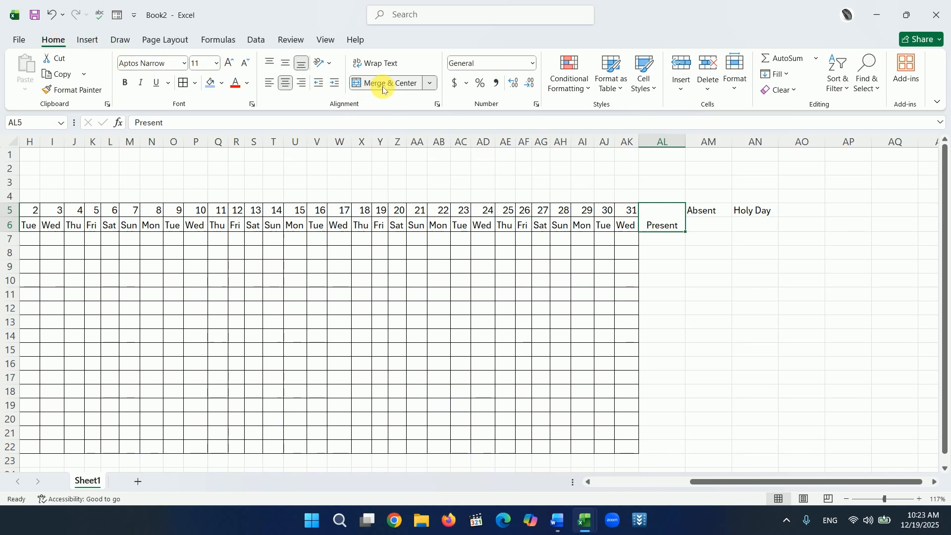
# - Middle-align the Present heading vertically and copy its merged, centered formatting to the Absent and Holy Day headings
pyautogui.click(287, 64)
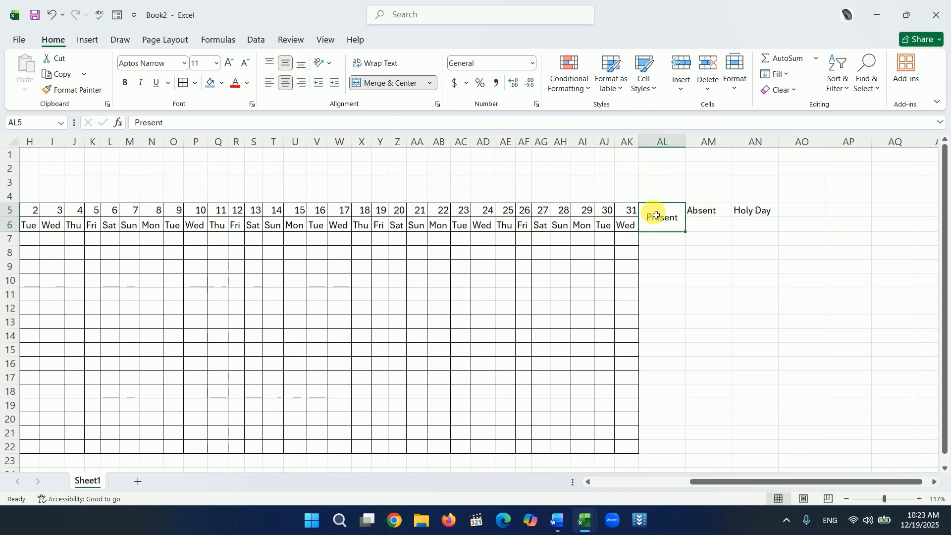
pyautogui.click(75, 90)
pyautogui.click(703, 210)
pyautogui.click(752, 211)
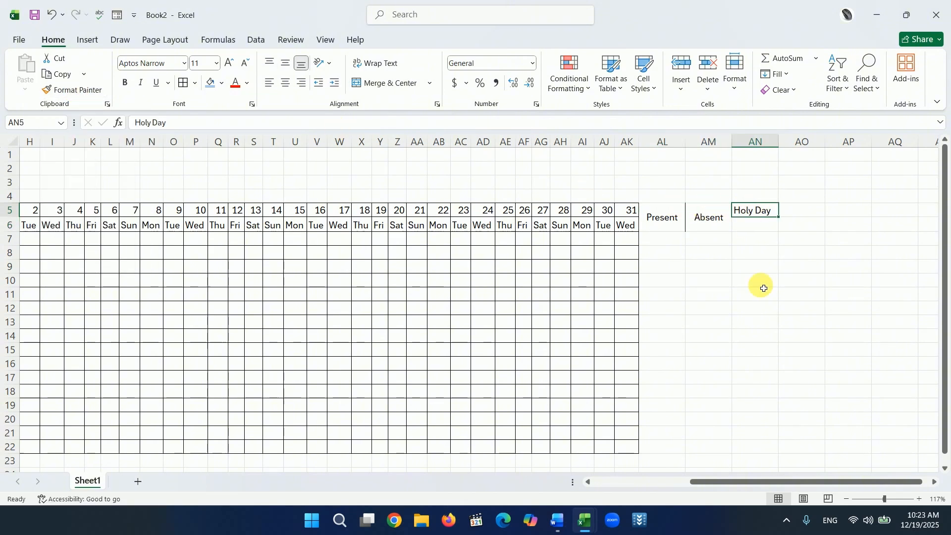
pyautogui.click(723, 231)
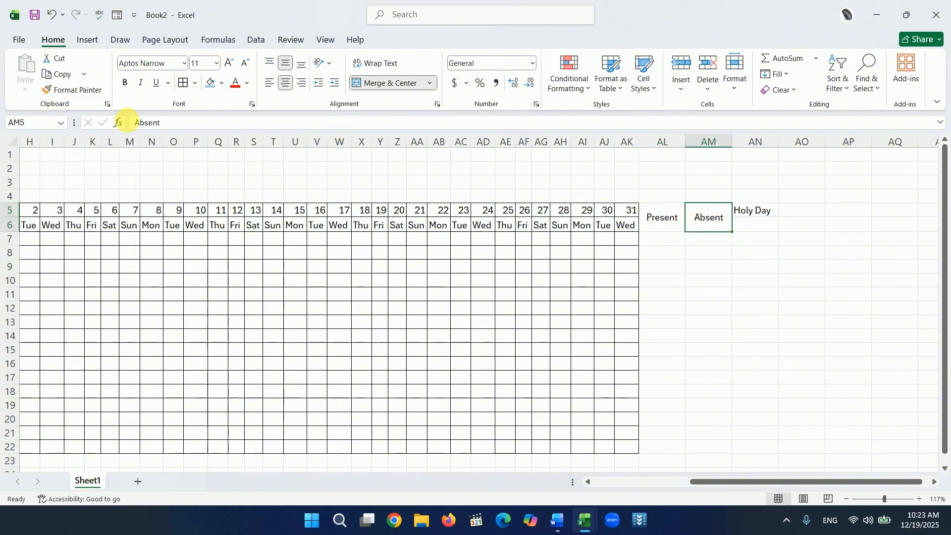
pyautogui.click(74, 91)
pyautogui.click(755, 213)
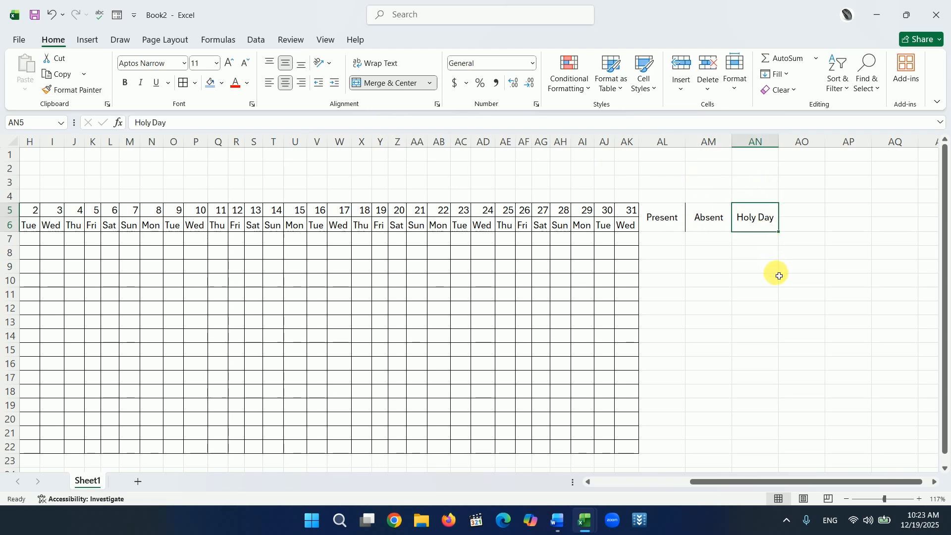
pyautogui.click(751, 278)
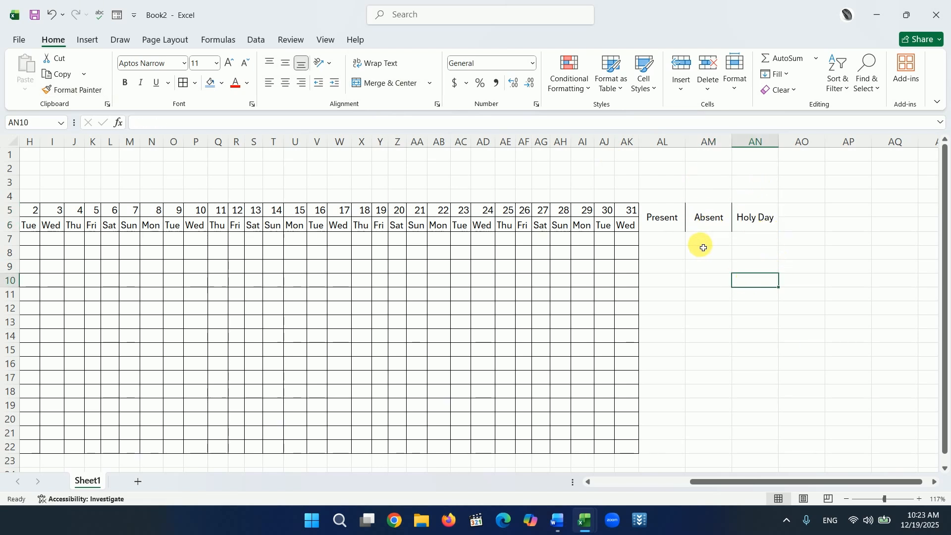
# - Apply all borders to the summary columns in AL5:AN22
pyautogui.moveTo(663, 218); pyautogui.dragTo(771, 445)
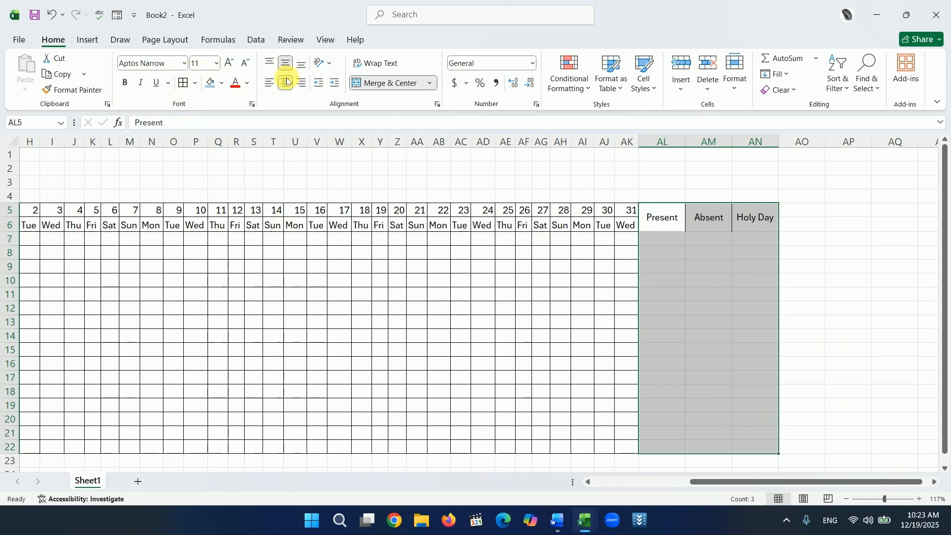
pyautogui.click(197, 84)
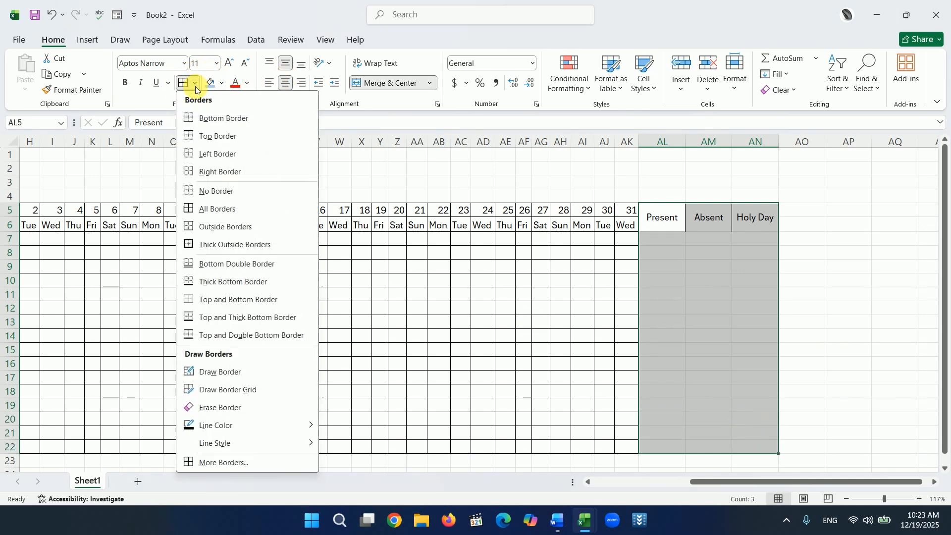
pyautogui.click(213, 208)
pyautogui.click(835, 278)
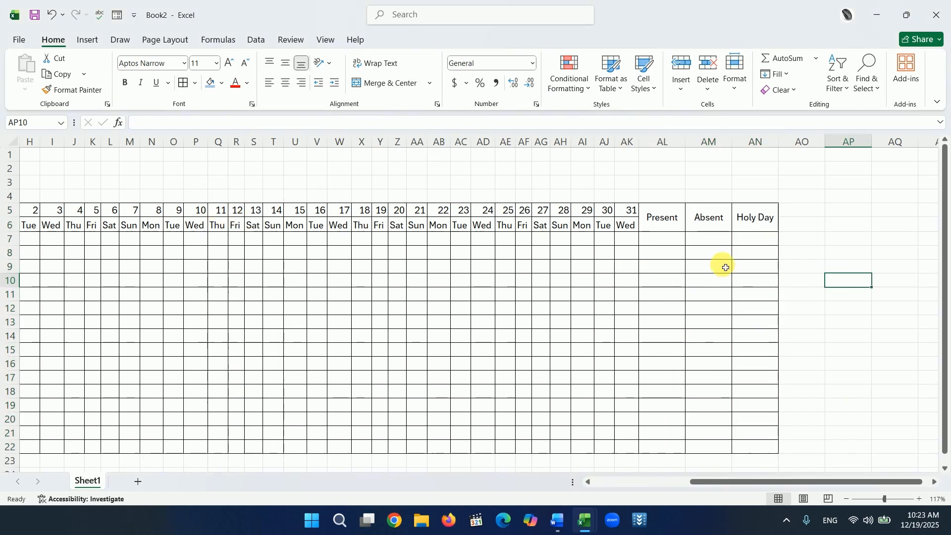
# - Format the Present heading with a dark green fill and bold white text
pyautogui.click(675, 224)
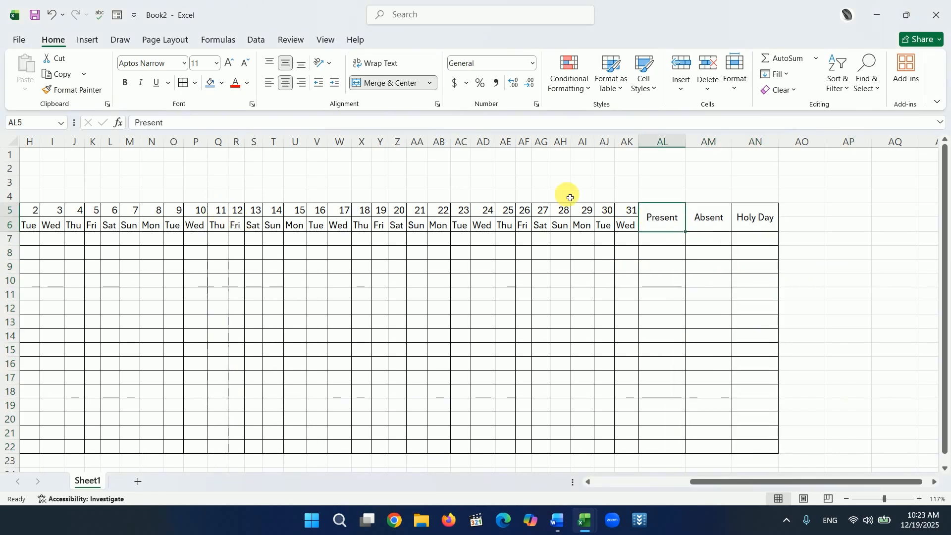
pyautogui.click(222, 84)
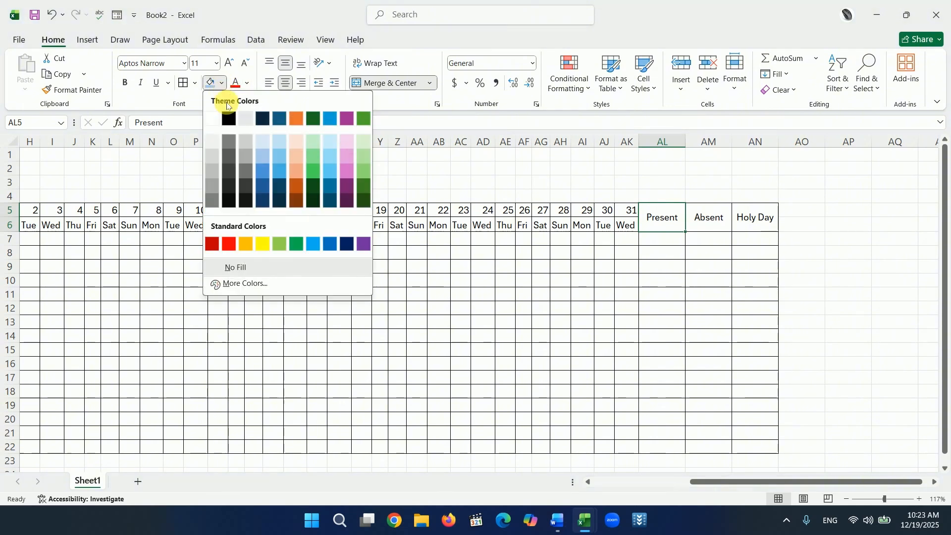
pyautogui.click(366, 187)
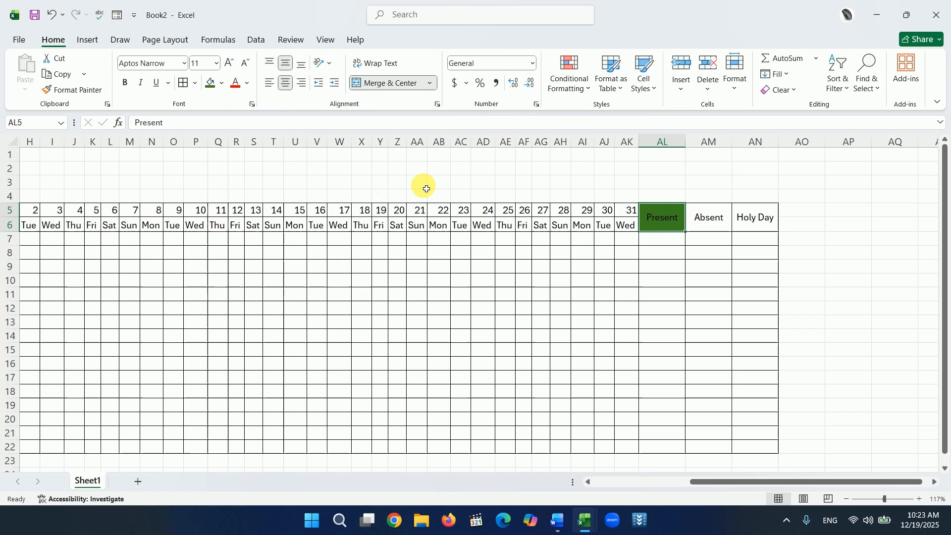
pyautogui.click(247, 83)
pyautogui.click(236, 135)
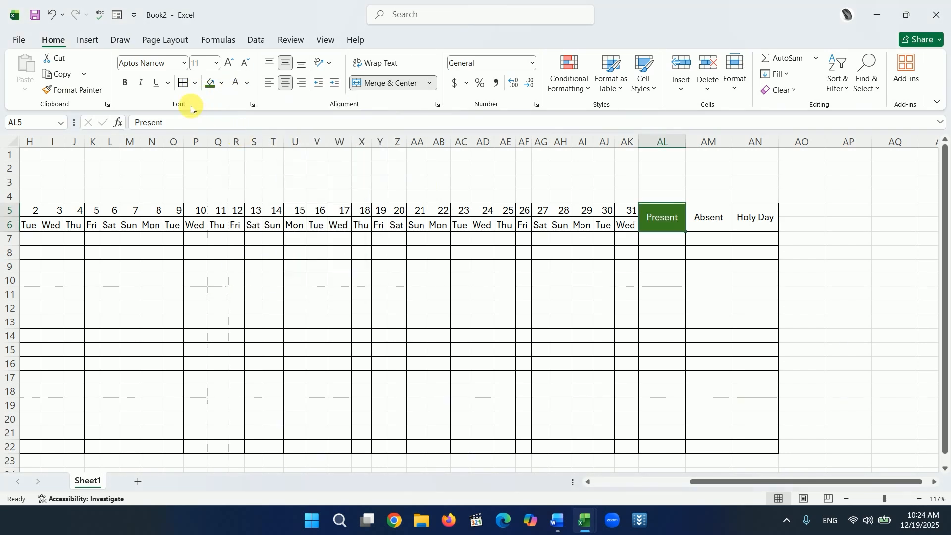
pyautogui.click(125, 83)
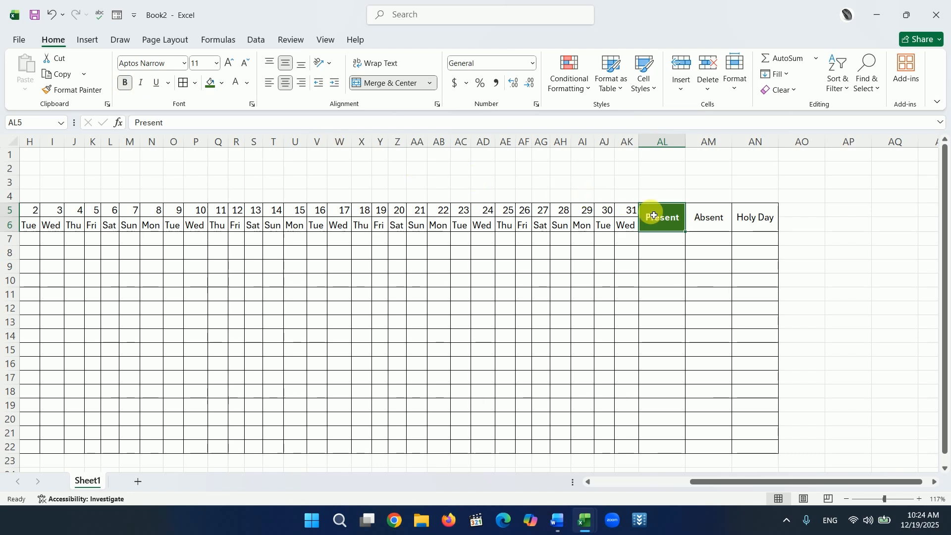
# - Fill the Absent heading with red and the Holy Day heading with light orange
pyautogui.click(702, 218)
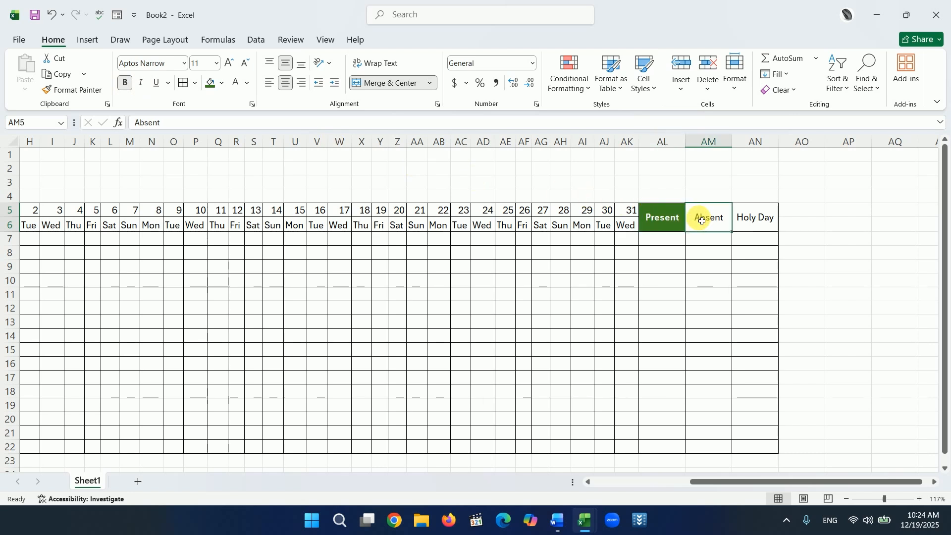
pyautogui.click(223, 84)
pyautogui.click(229, 242)
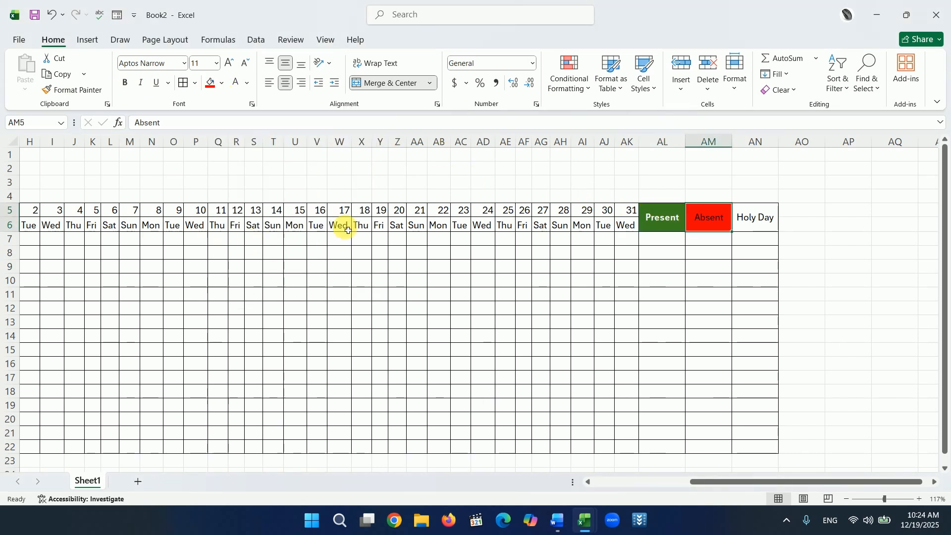
pyautogui.click(747, 218)
pyautogui.click(223, 84)
pyautogui.click(292, 155)
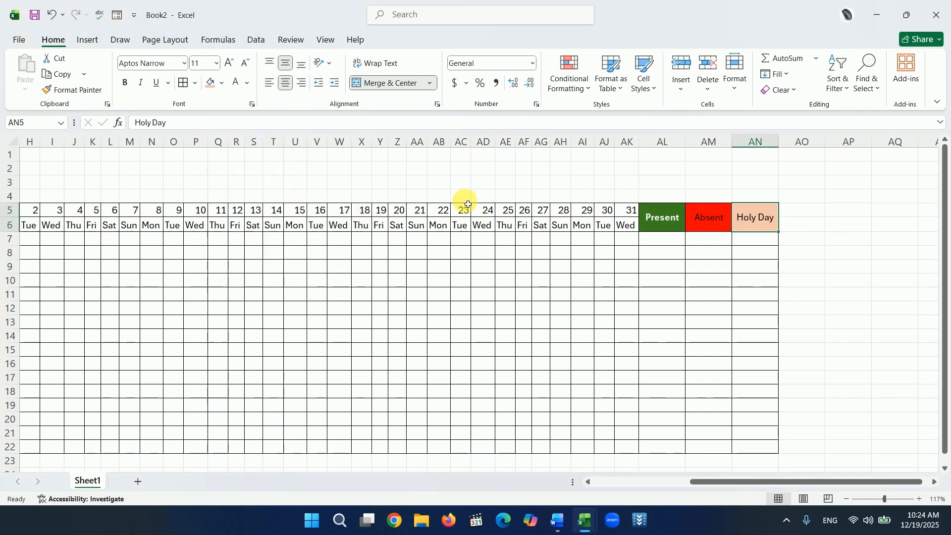
pyautogui.click(765, 242)
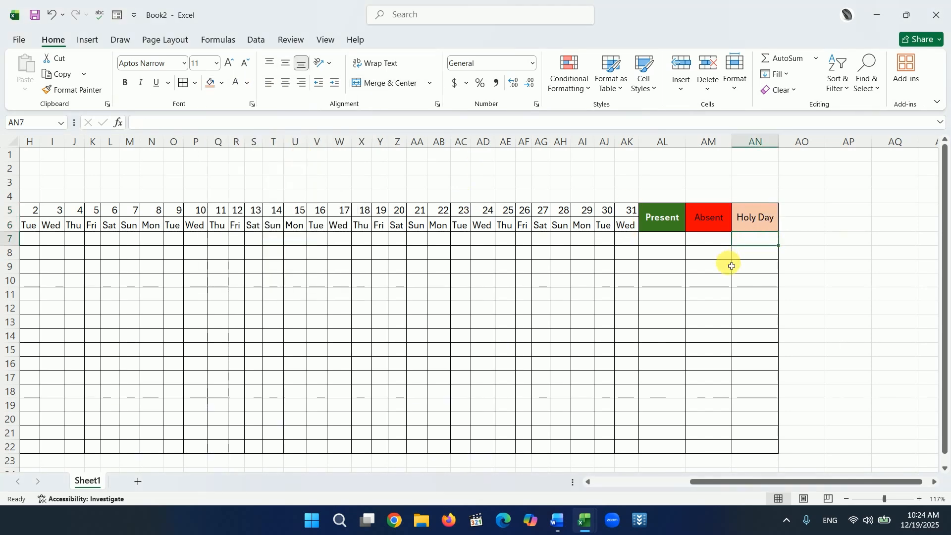
# - Enter the formula =COUNTIF(G7:AK7,"P") in AL7 to count the first employee's present days
pyautogui.moveTo(836, 487); pyautogui.dragTo(810, 484)
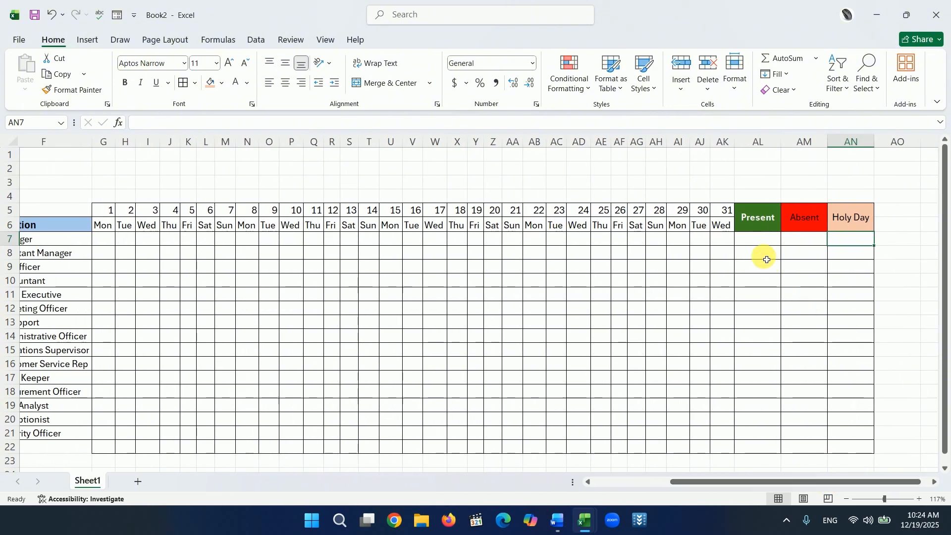
pyautogui.click(758, 245)
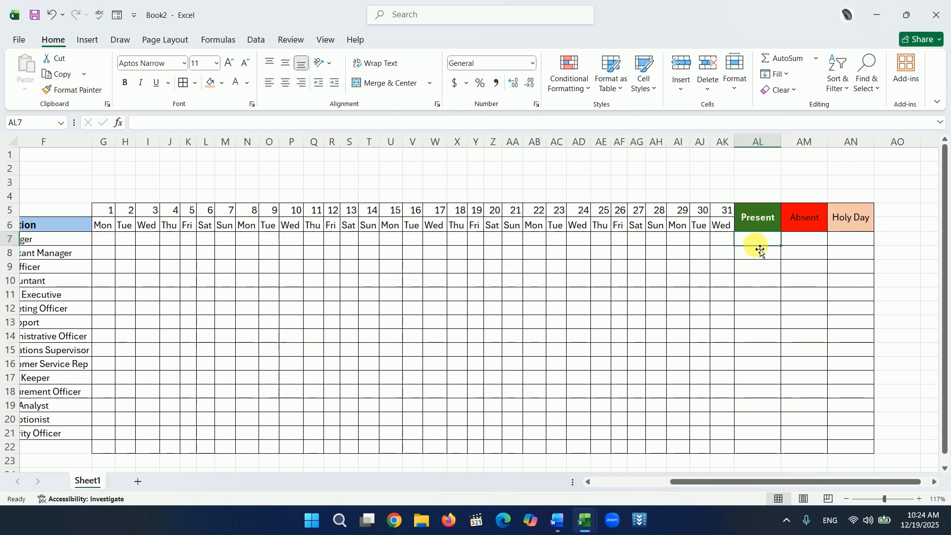
pyautogui.write('=')
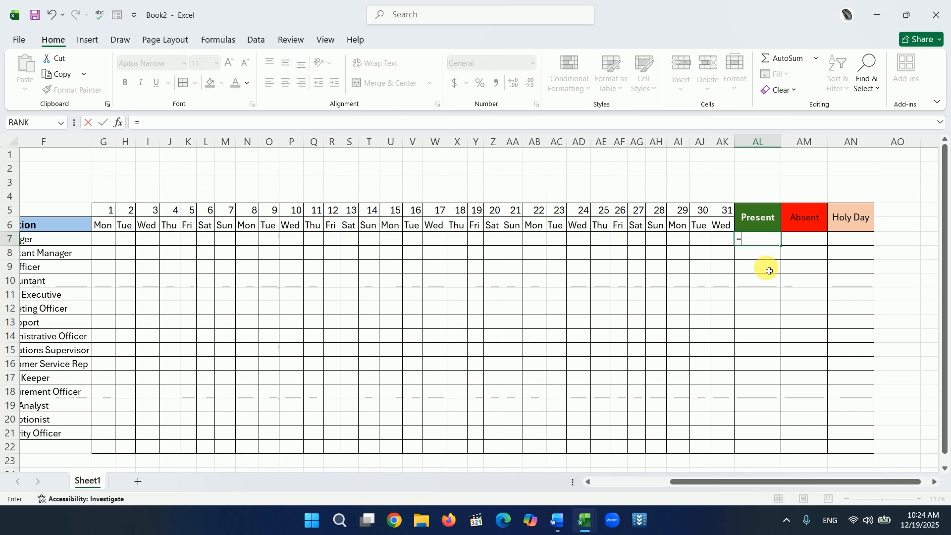
pyautogui.write('coun')
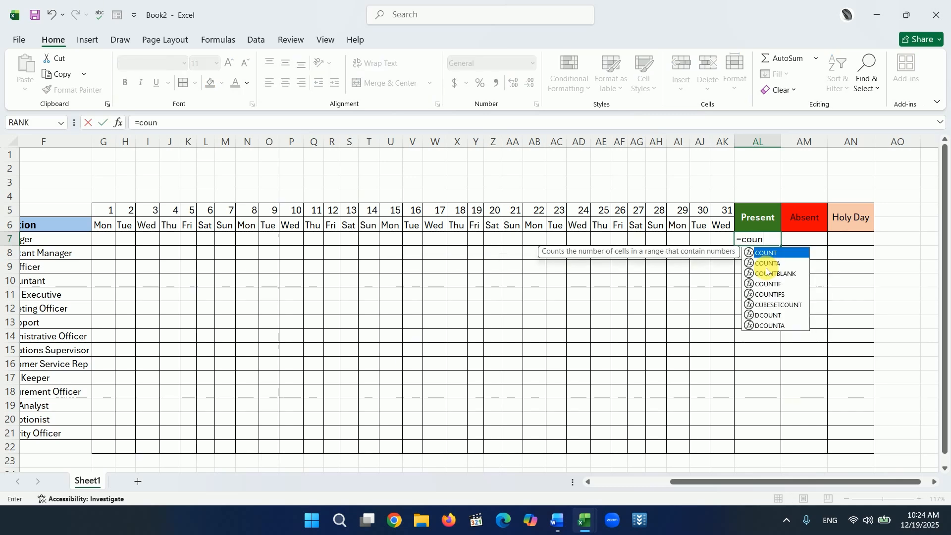
pyautogui.write('tif')
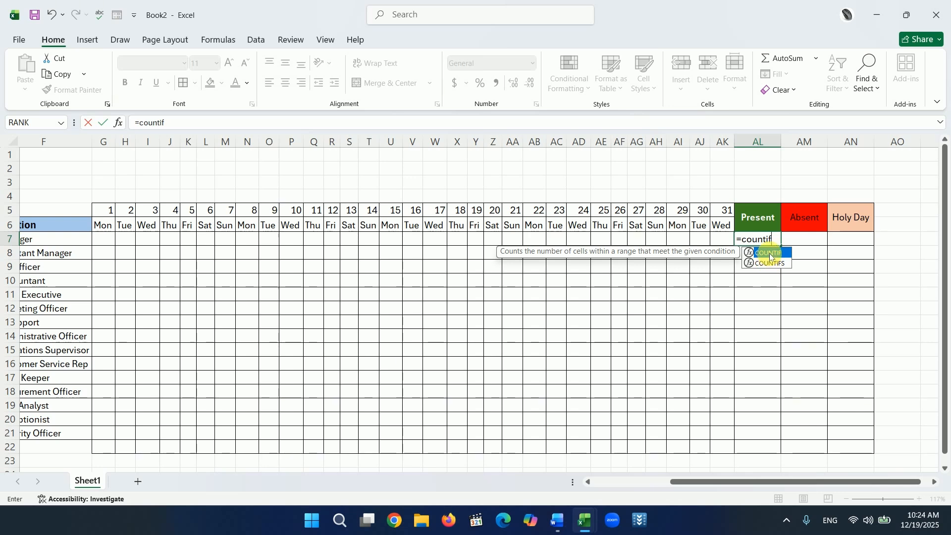
pyautogui.doubleClick(771, 257)
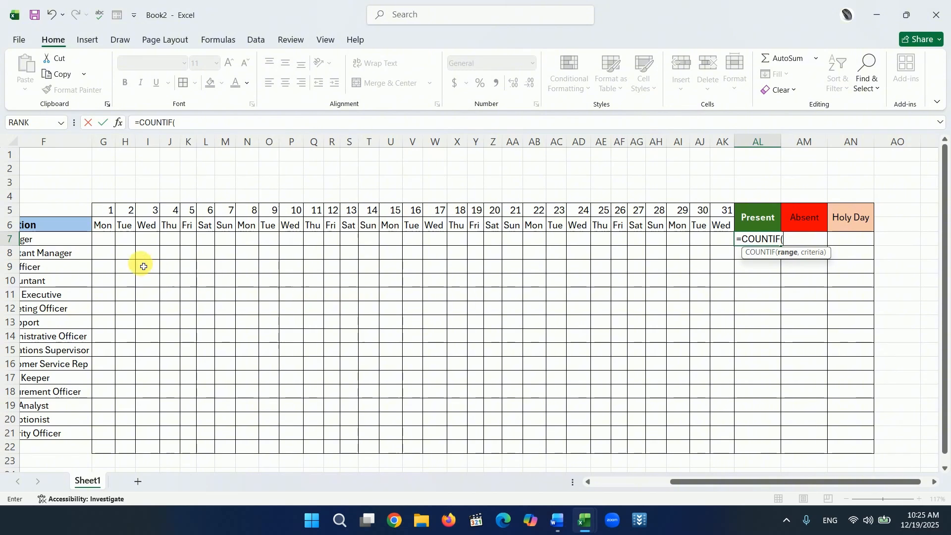
pyautogui.moveTo(108, 242)
pyautogui.mouseDown()
pyautogui.moveTo(721, 259)
pyautogui.moveTo(726, 245)
pyautogui.mouseUp()
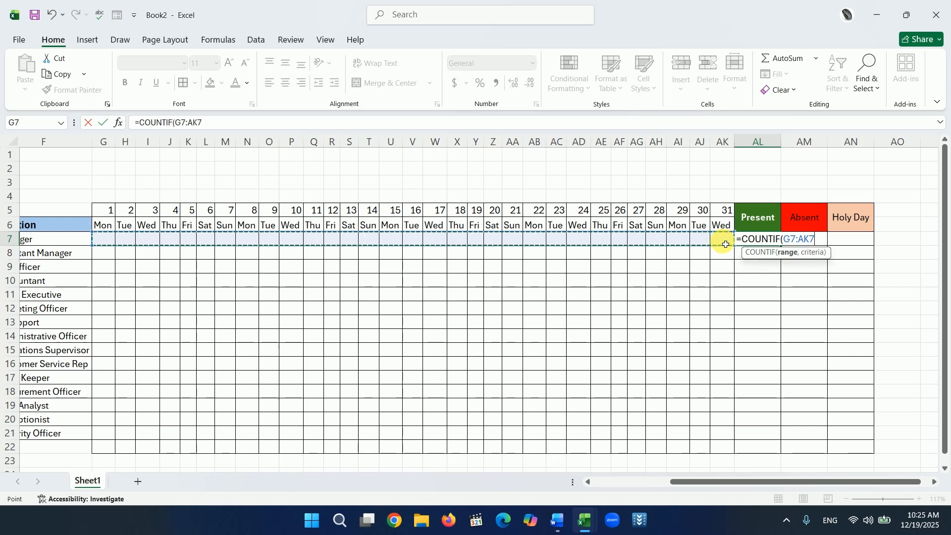
pyautogui.write(',"P')
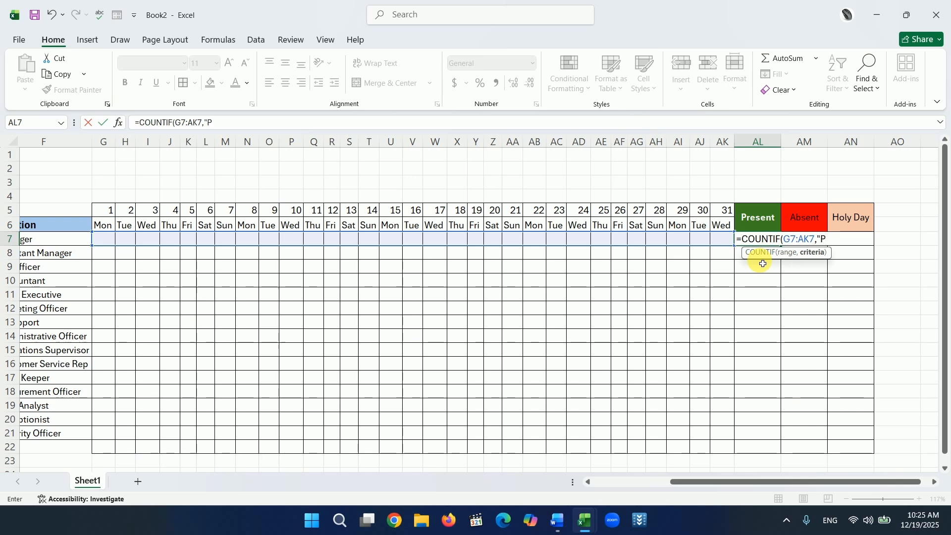
pyautogui.write('"')
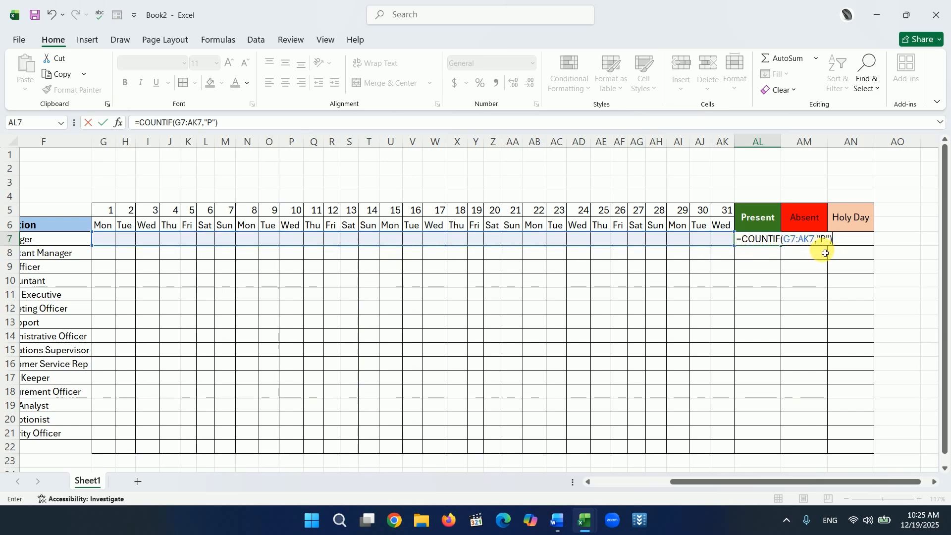
pyautogui.press('Return')
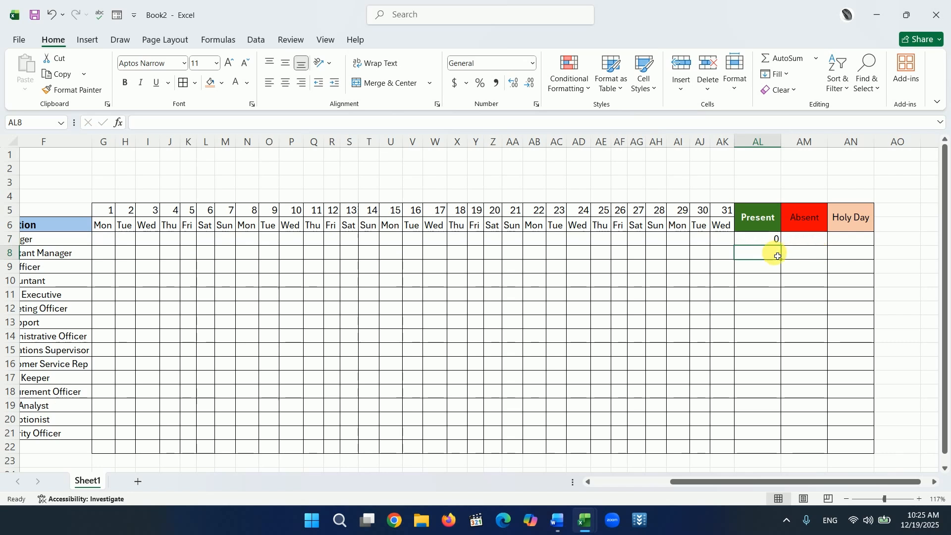
pyautogui.click(758, 239)
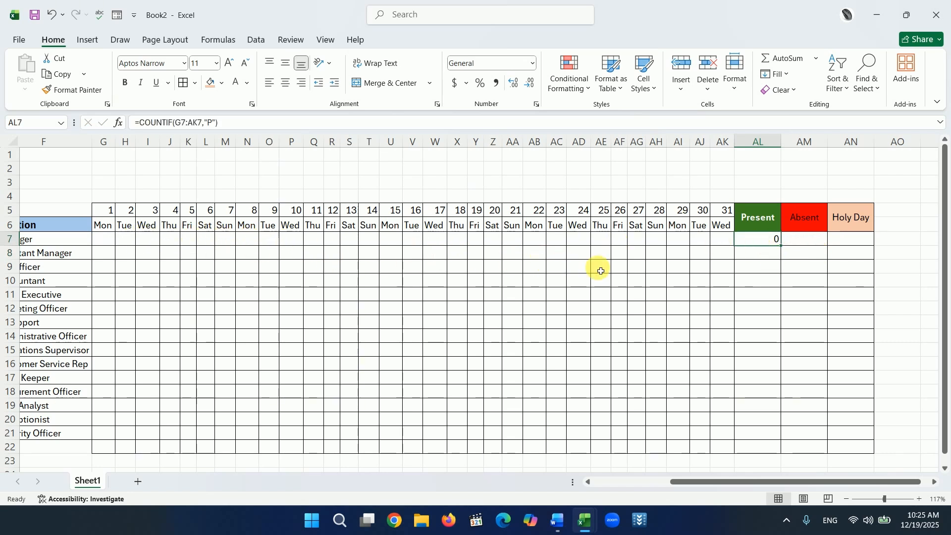
# - Enter the formula =COUNTIF(G7:AK7,"A") in AM7 to count the first employee's absent days
pyautogui.click(811, 243)
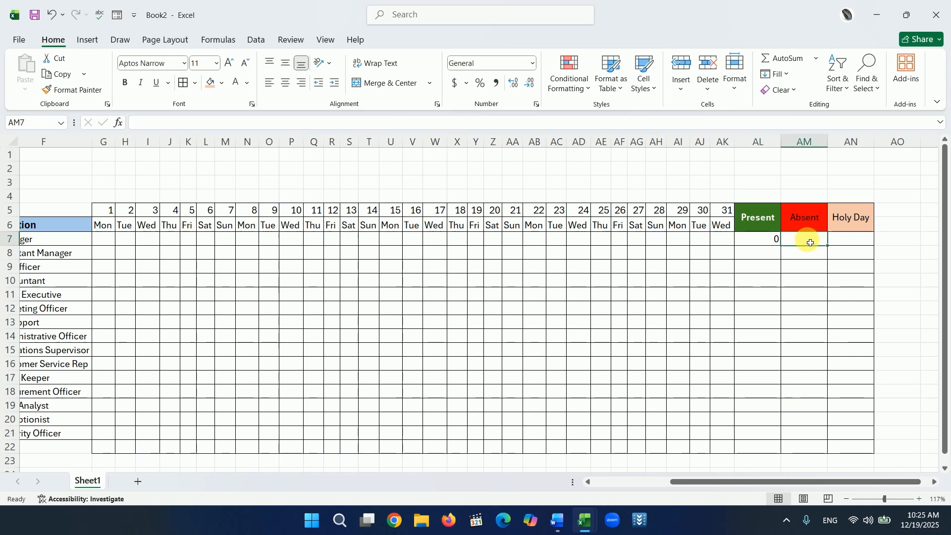
pyautogui.write('=COUN')
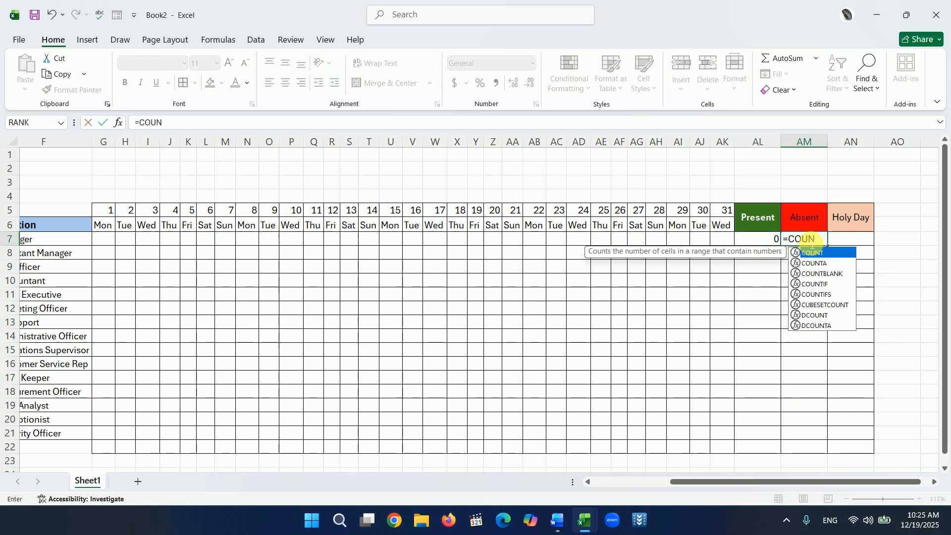
pyautogui.write('TIF')
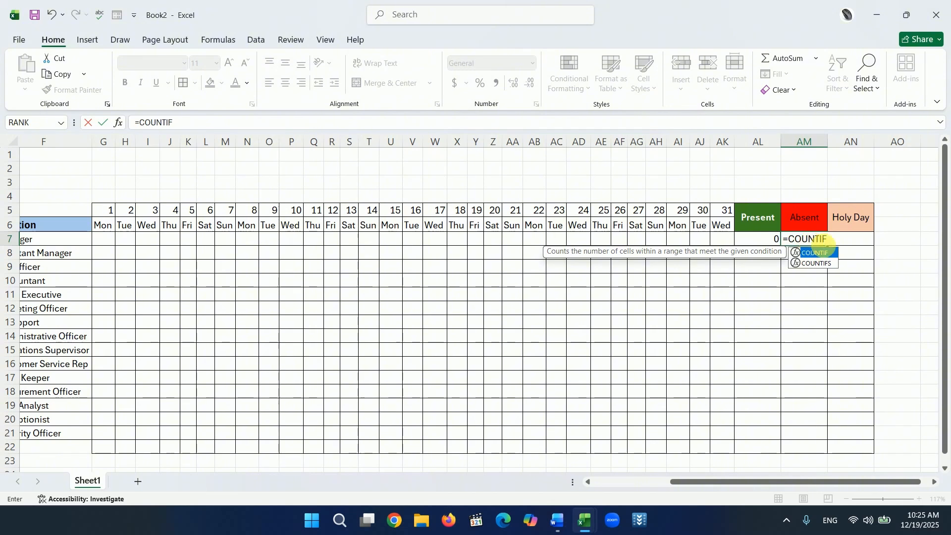
pyautogui.doubleClick(817, 258)
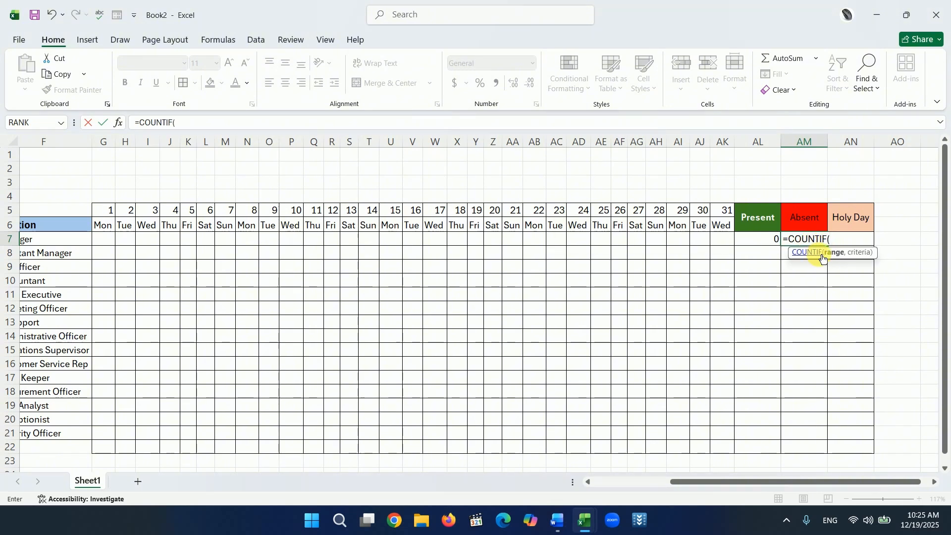
pyautogui.click(112, 243)
pyautogui.moveTo(117, 244); pyautogui.dragTo(729, 245)
pyautogui.write(',')
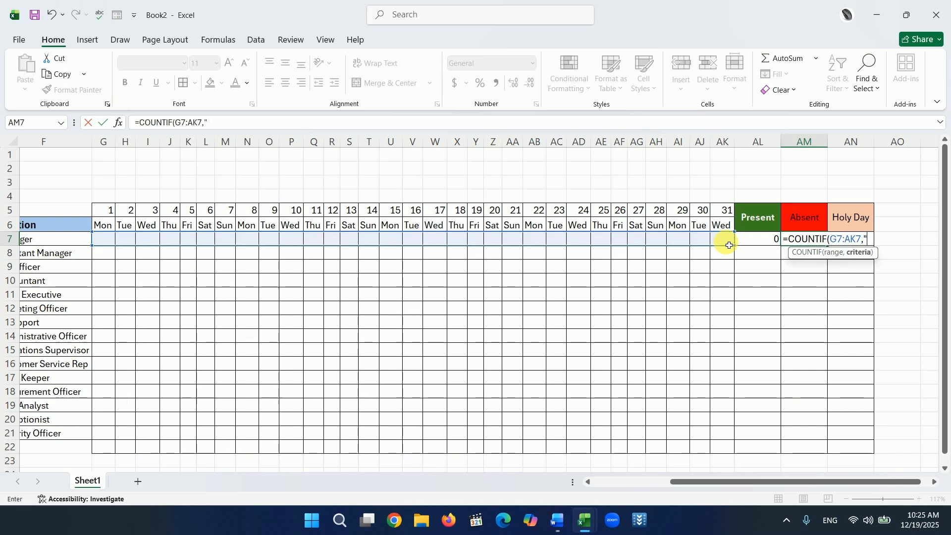
pyautogui.write('"A")')
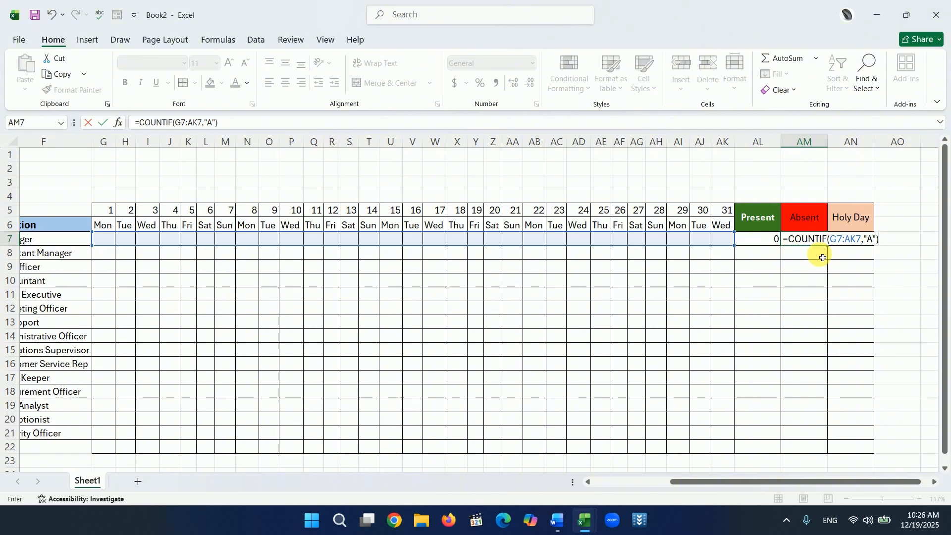
pyautogui.press('Return')
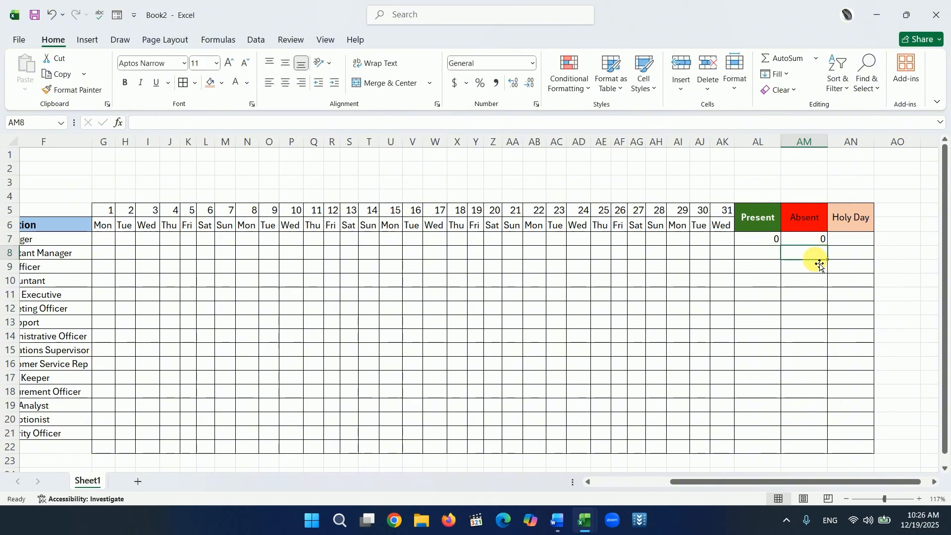
# - Enter the formula =COUNTIF(G7:AK7,"H") in AN7 to count the first employee's holy days
pyautogui.click(850, 239)
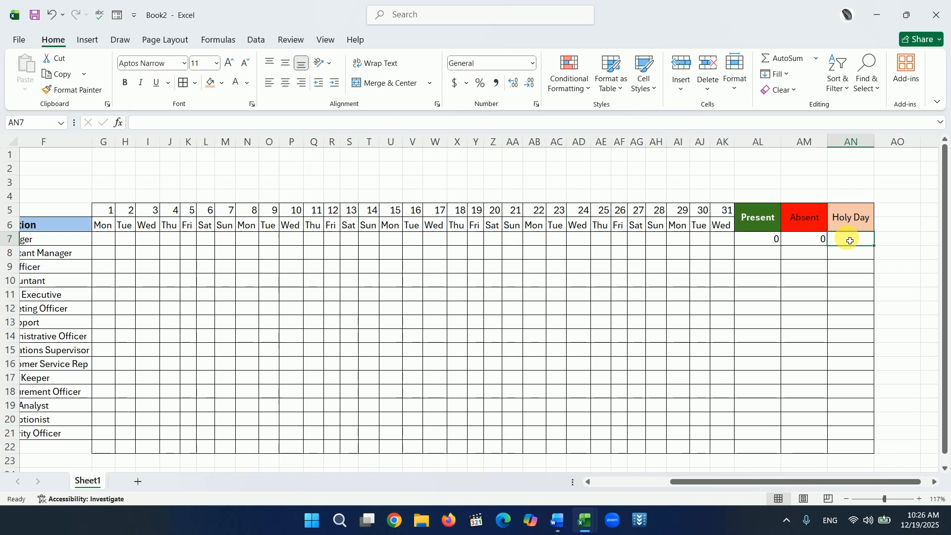
pyautogui.write('=')
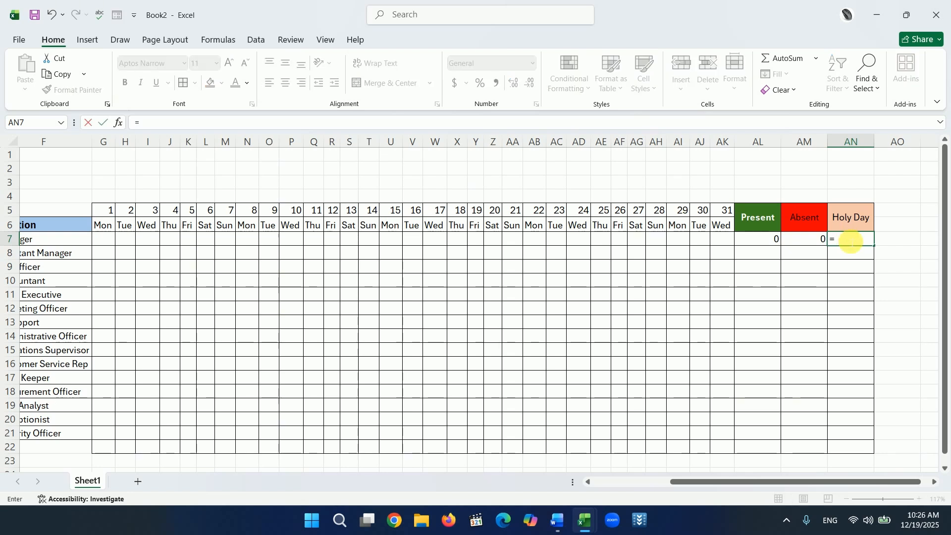
pyautogui.write('COUNTIF')
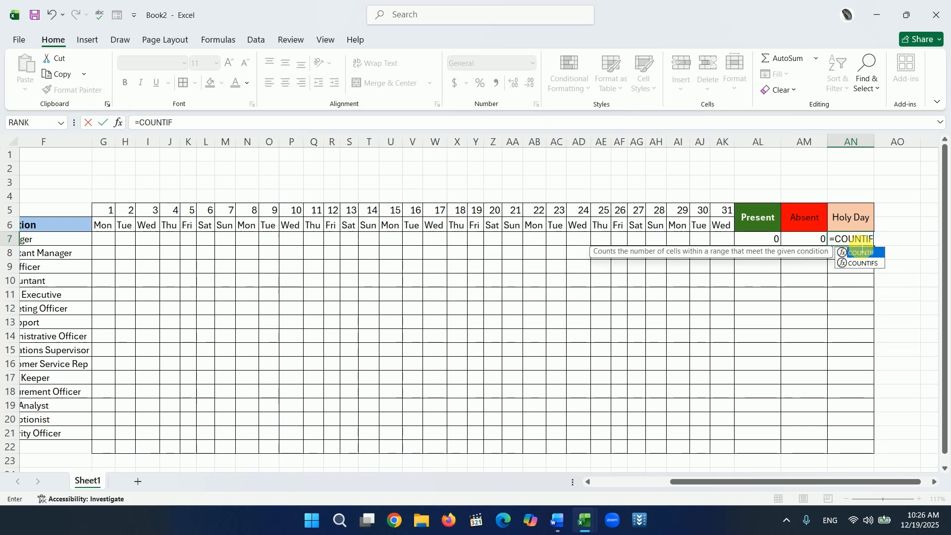
pyautogui.doubleClick(858, 255)
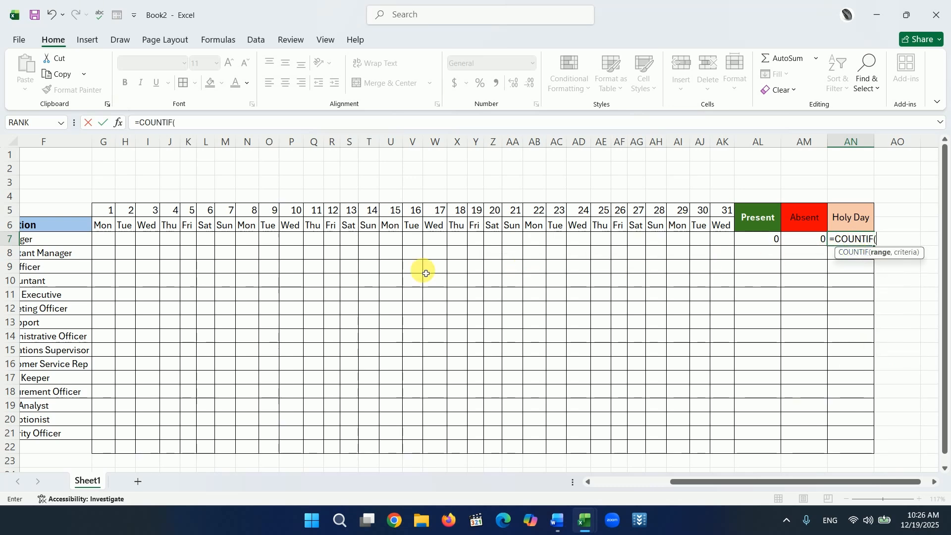
pyautogui.moveTo(109, 246); pyautogui.dragTo(724, 239)
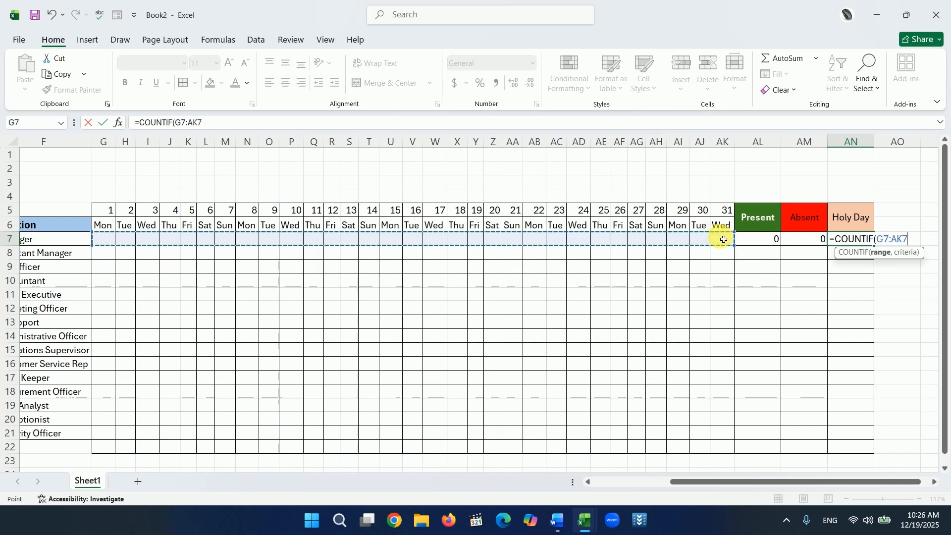
pyautogui.write(',')
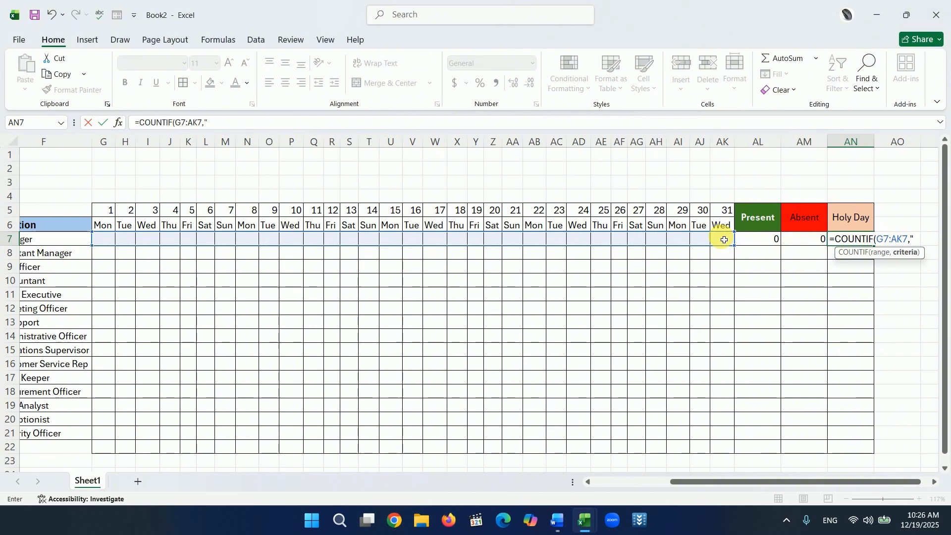
pyautogui.write('"H"')
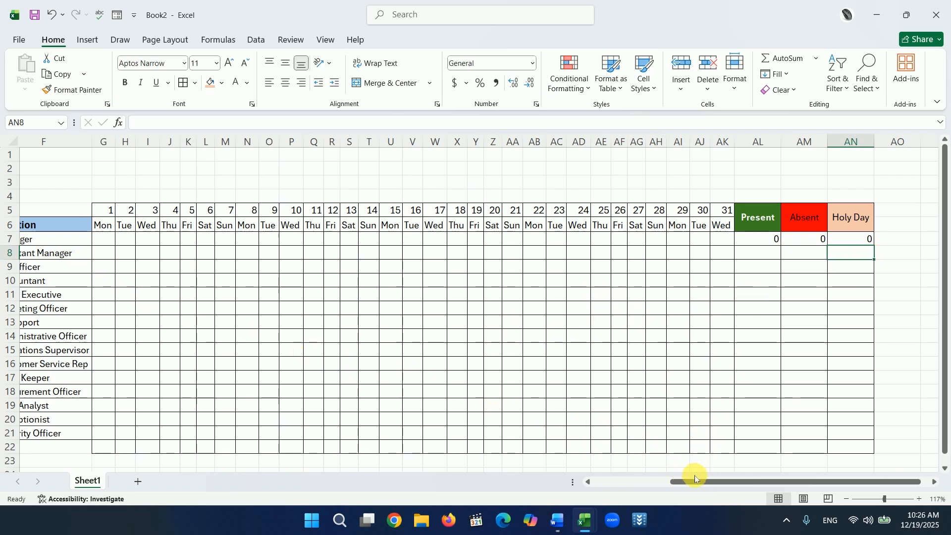
# - Mark the Manager as present with P on days 1 and 2 in row 7
pyautogui.moveTo(690, 482)
pyautogui.mouseDown()
pyautogui.moveTo(643, 483)
pyautogui.moveTo(678, 479)
pyautogui.mouseUp()
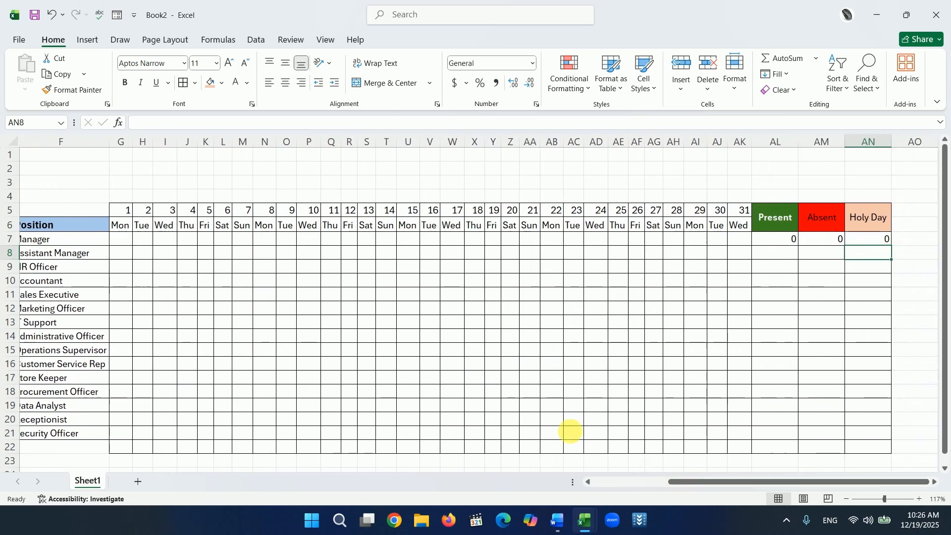
pyautogui.click(128, 240)
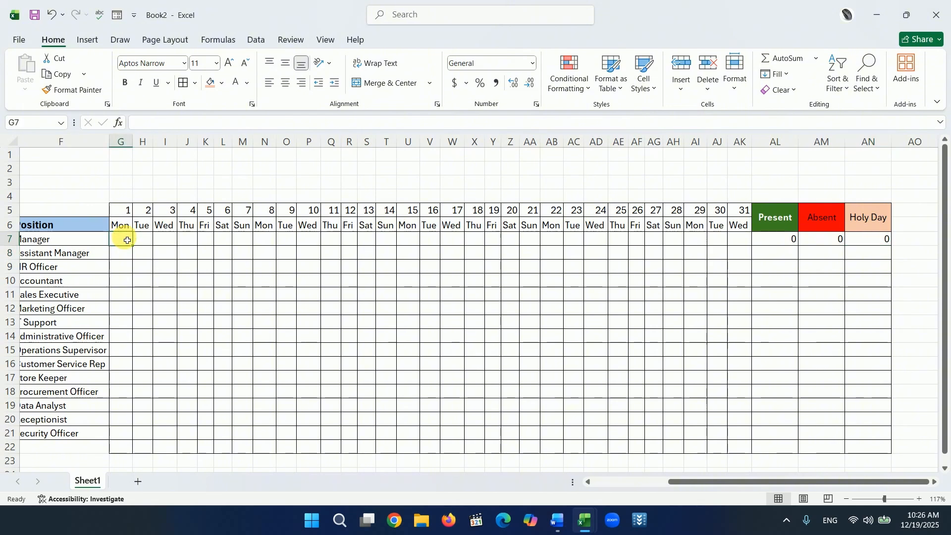
pyautogui.write('P')
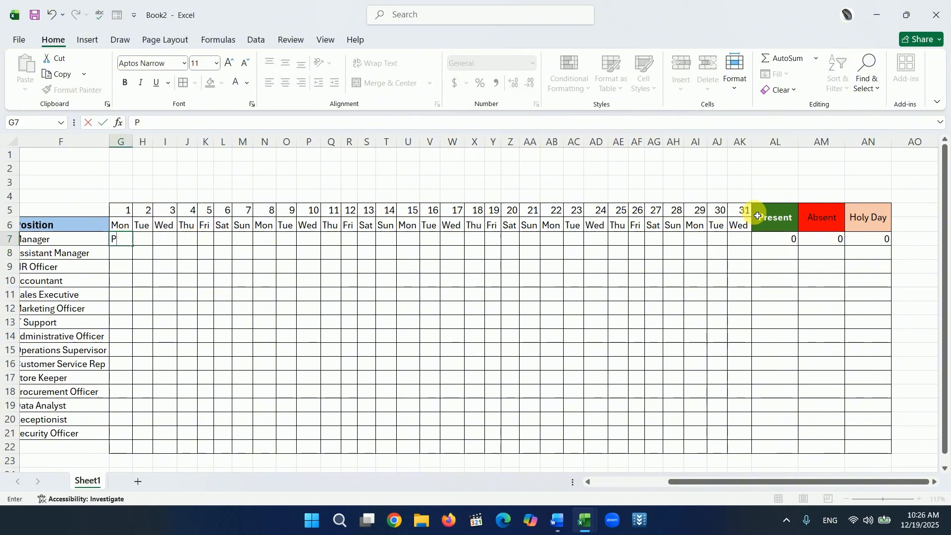
pyautogui.press('Return')
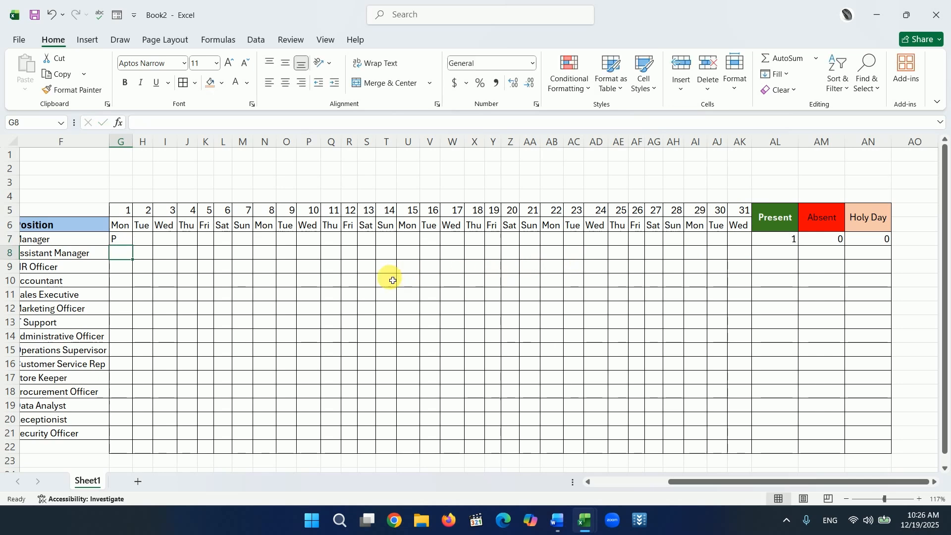
pyautogui.click(150, 241)
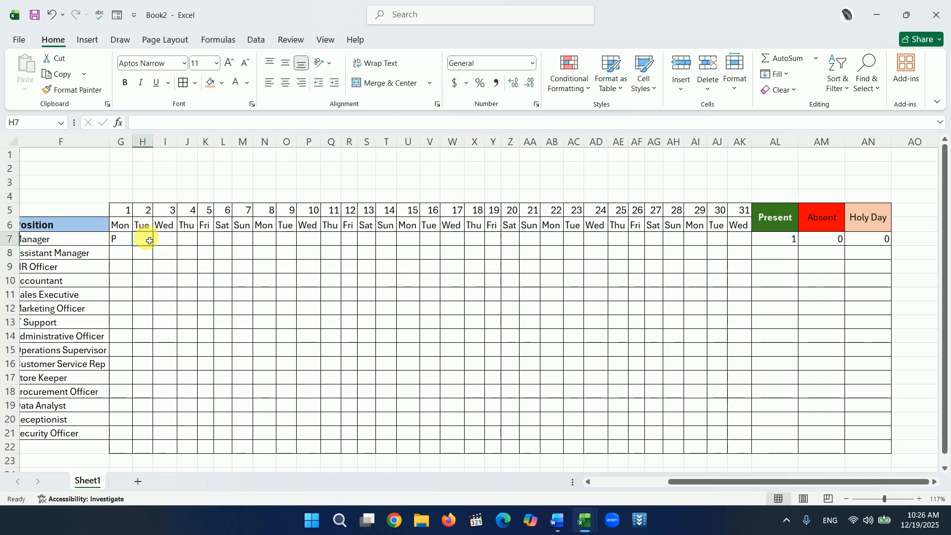
pyautogui.write('P')
pyautogui.press('Return')
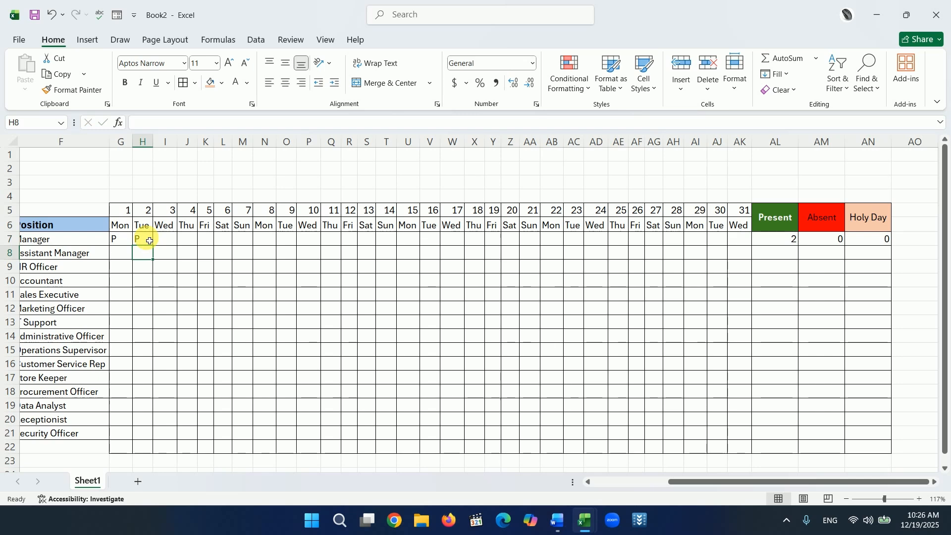
# - Mark the Manager absent with A on day 3 and present with P on day 4
pyautogui.click(170, 243)
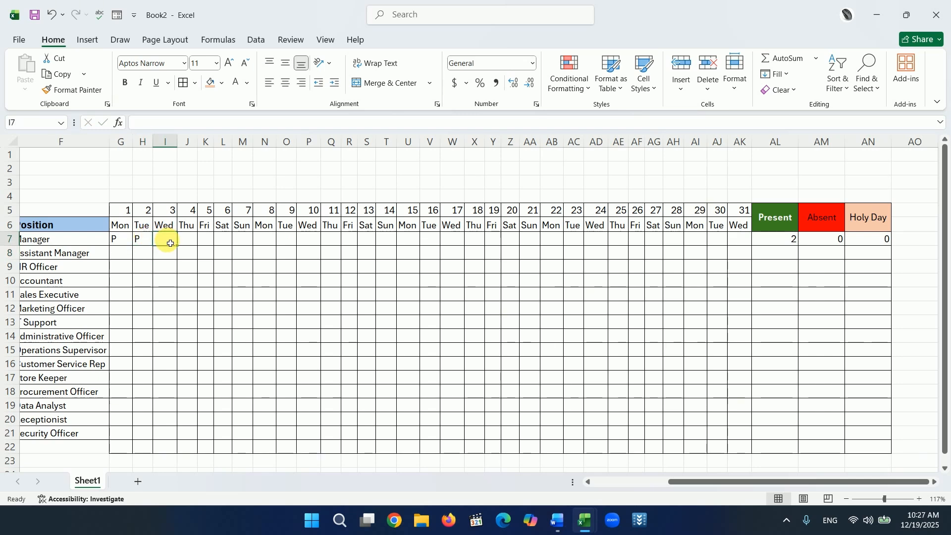
pyautogui.write('A')
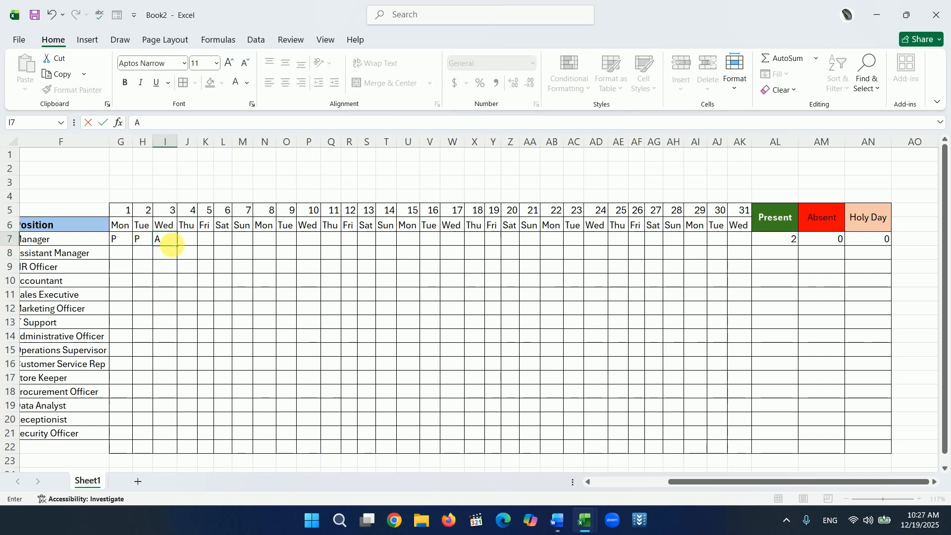
pyautogui.press('Return')
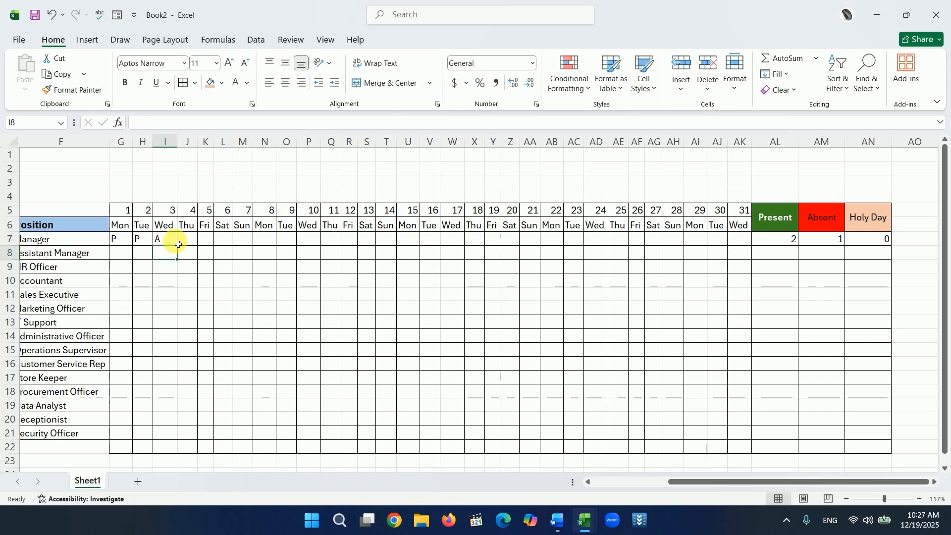
pyautogui.click(193, 241)
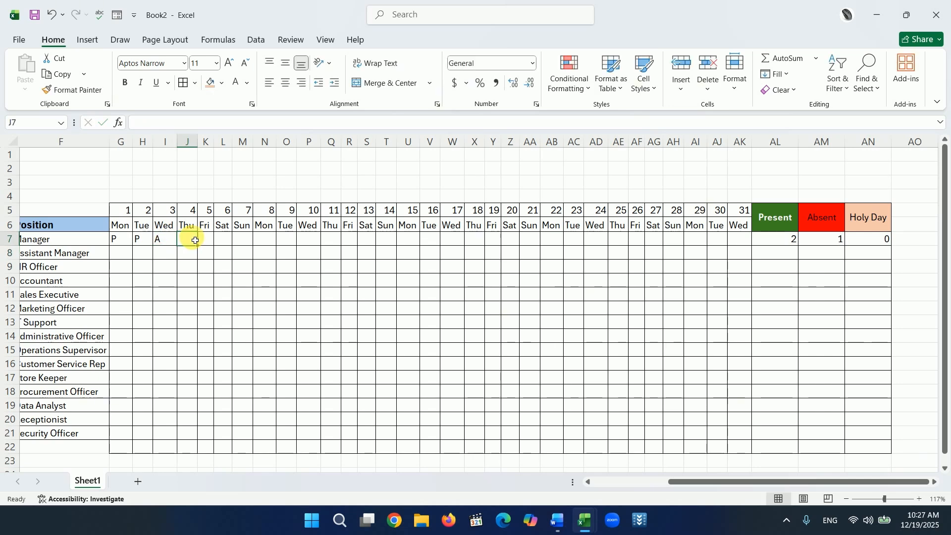
pyautogui.write('P')
pyautogui.press('Return')
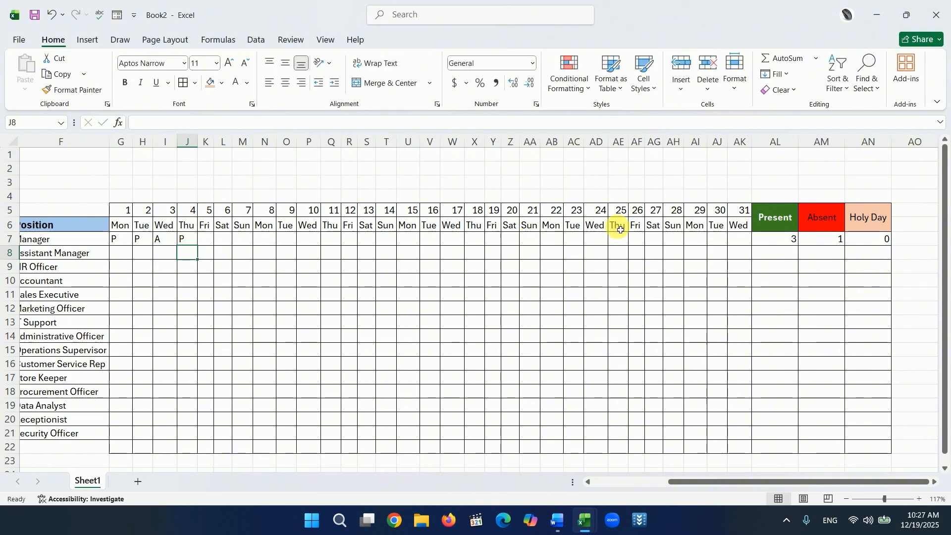
pyautogui.click(128, 260)
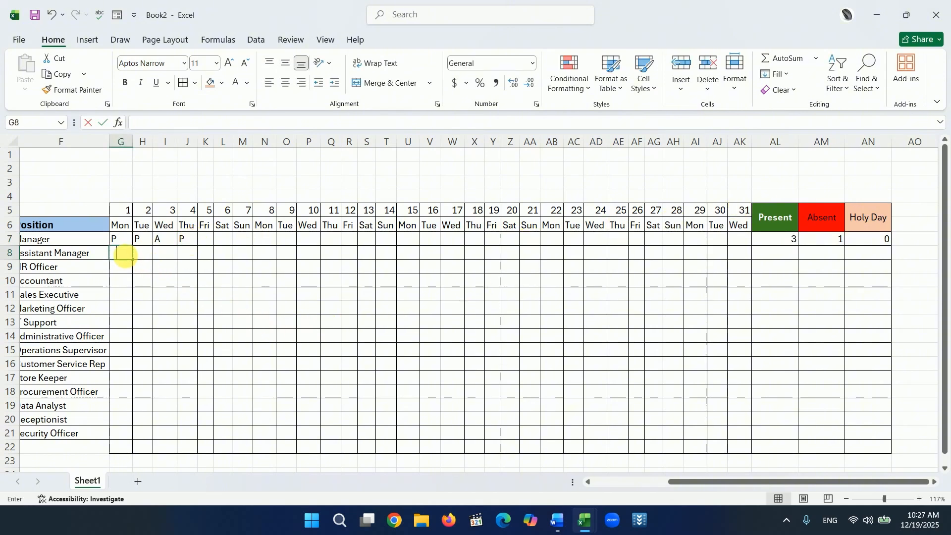
pyautogui.write('A')
pyautogui.press('Return')
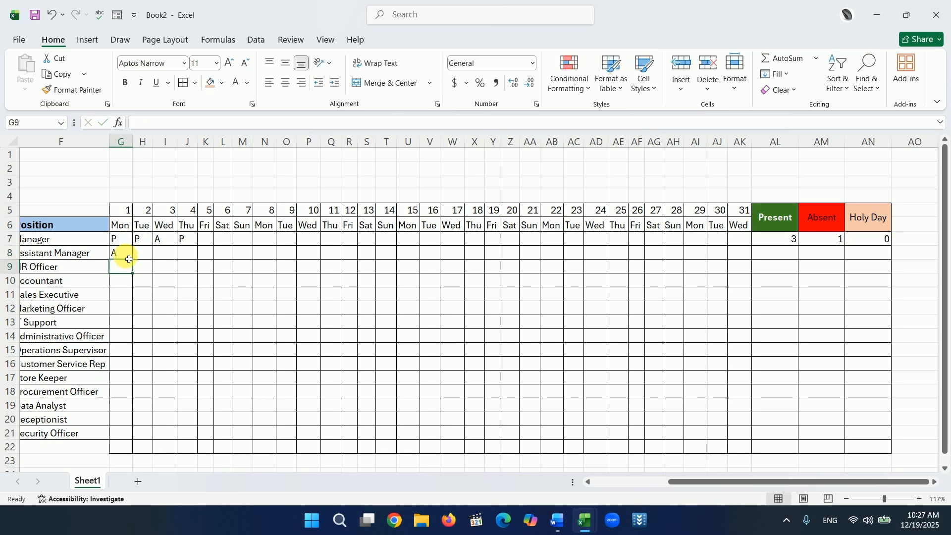
pyautogui.click(145, 257)
pyautogui.write('P')
pyautogui.press('Return')
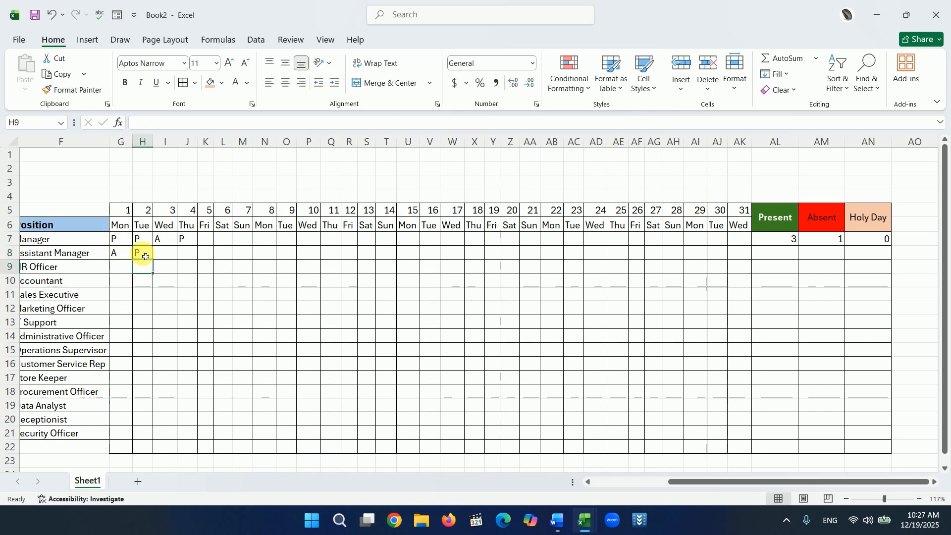
pyautogui.hotkey('ctrl', 'z')
pyautogui.hotkey('ctrl', 'z')
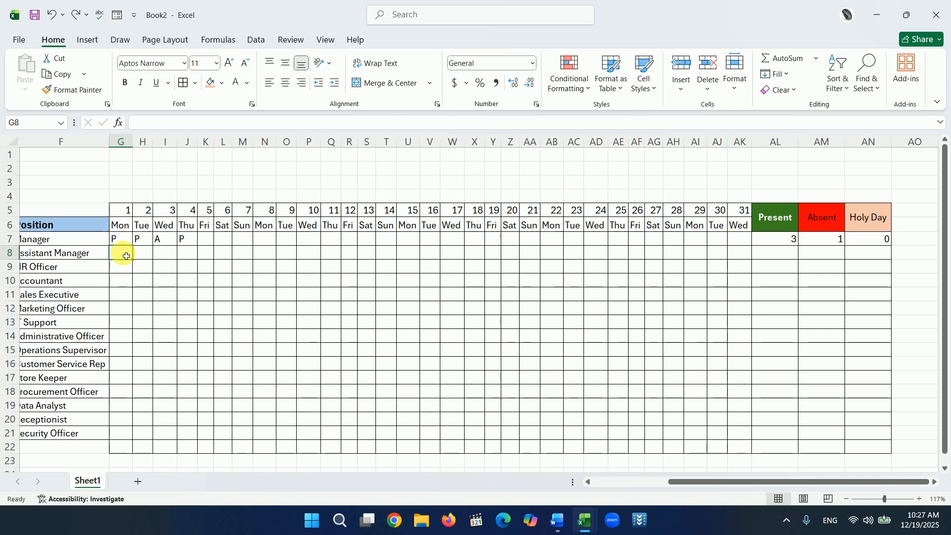
pyautogui.write('A')
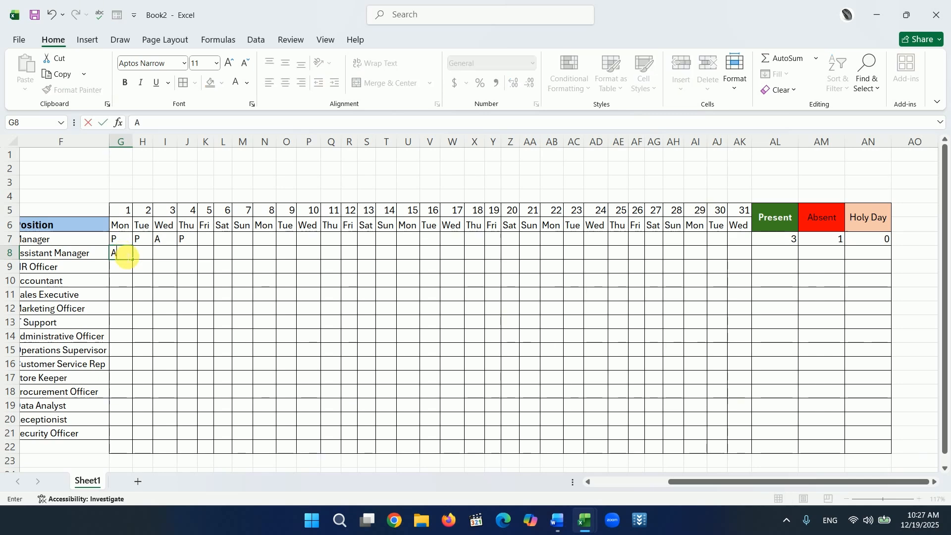
pyautogui.press('Return')
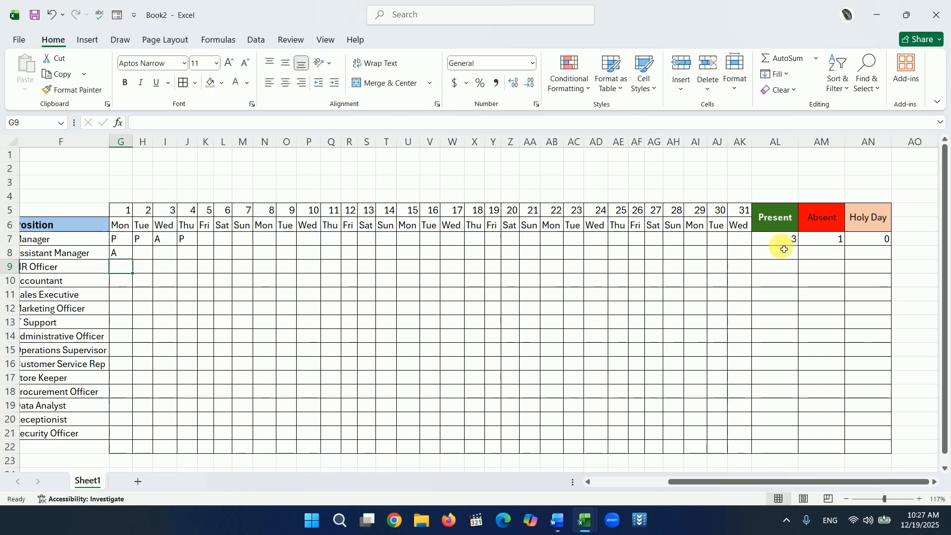
pyautogui.hotkey('ctrl', 'z')
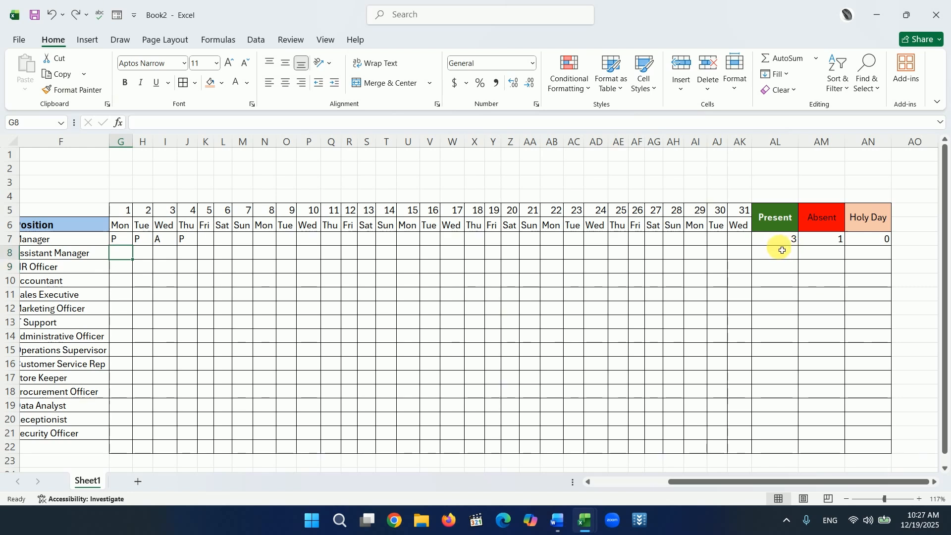
# - Fill the Present formula from AL7 down the column through row 22
pyautogui.click(791, 241)
pyautogui.doubleClick(802, 247)
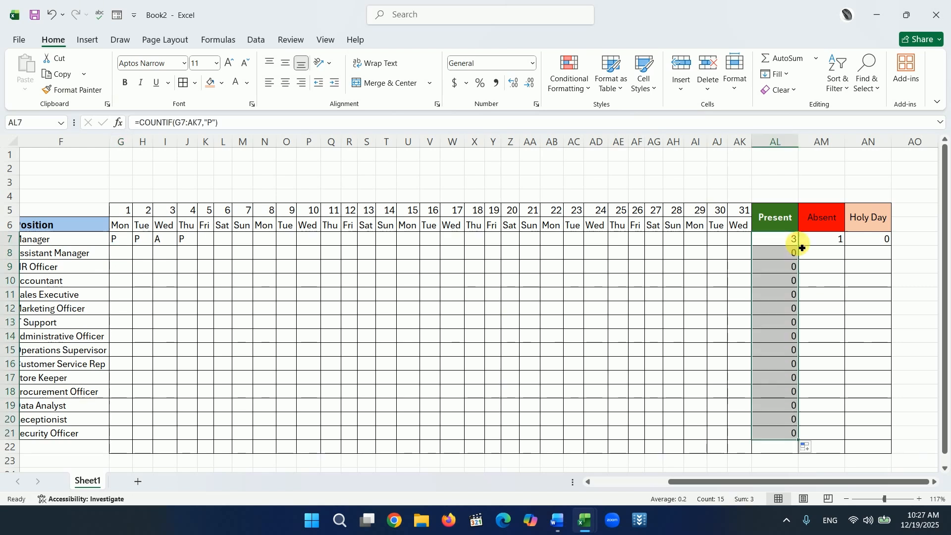
pyautogui.hotkey('ctrl', 'z')
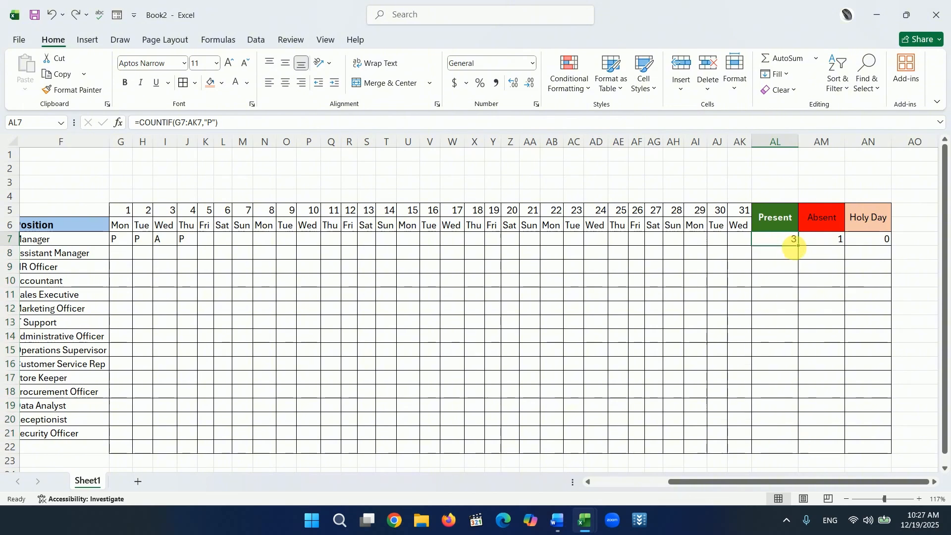
pyautogui.moveTo(802, 252); pyautogui.dragTo(802, 451)
# - Fill the Absent and Holy Day formulas from AM7 and AN7 down through row 22
pyautogui.click(837, 239)
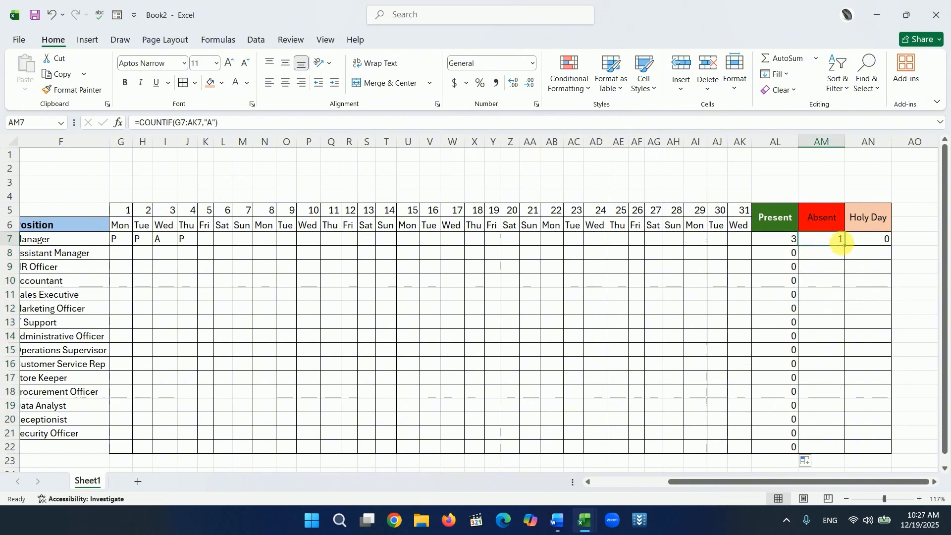
pyautogui.moveTo(843, 245); pyautogui.dragTo(841, 451)
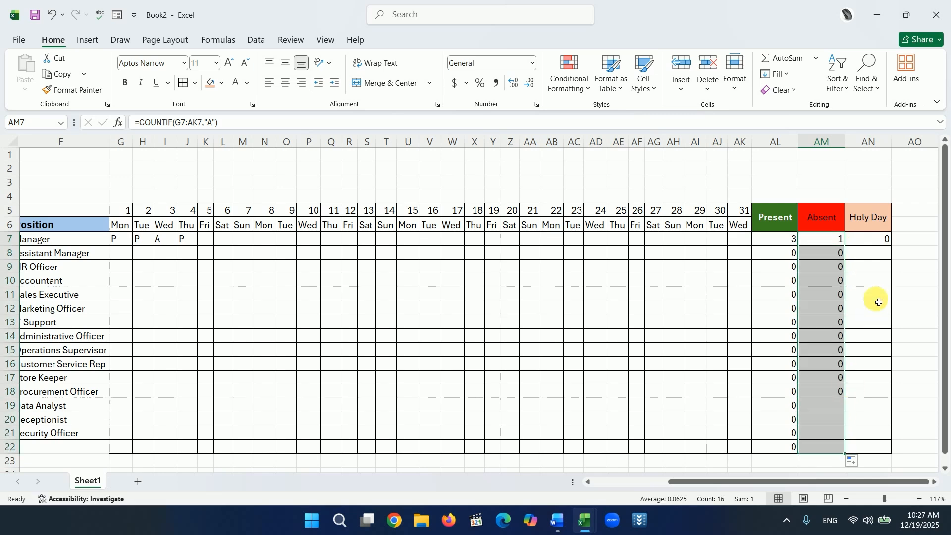
pyautogui.click(882, 245)
pyautogui.moveTo(891, 245); pyautogui.dragTo(892, 452)
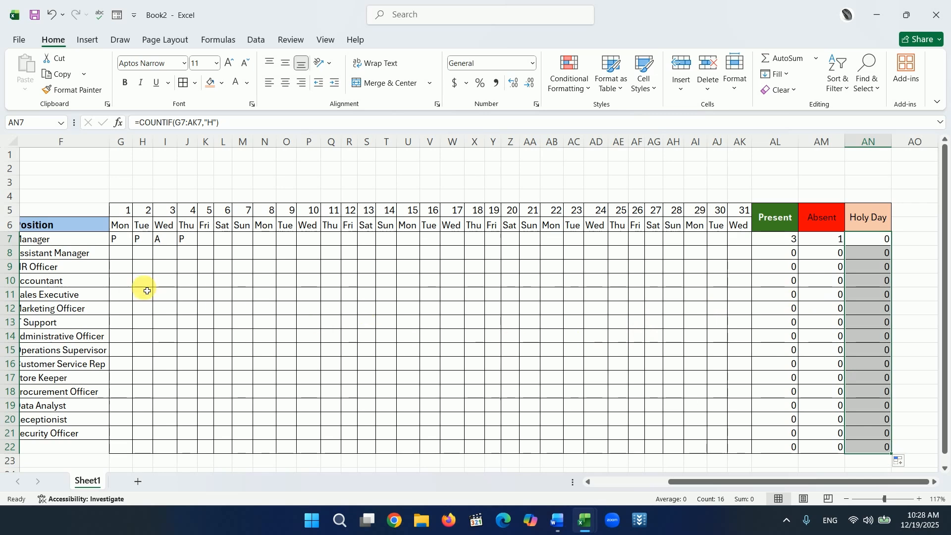
# - Mark the Assistant Manager absent with A on day 1 and present with P on day 2 in row 8
pyautogui.click(130, 255)
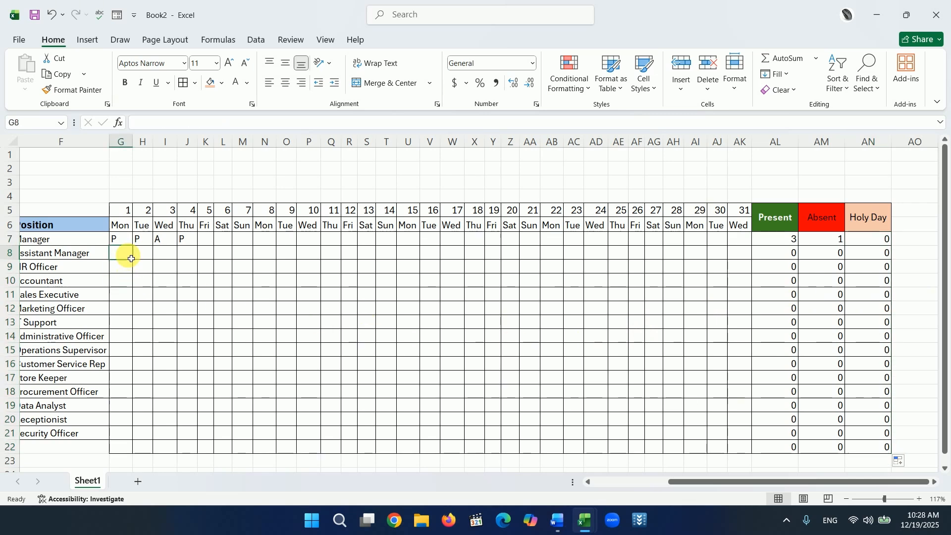
pyautogui.write('A')
pyautogui.press('Return')
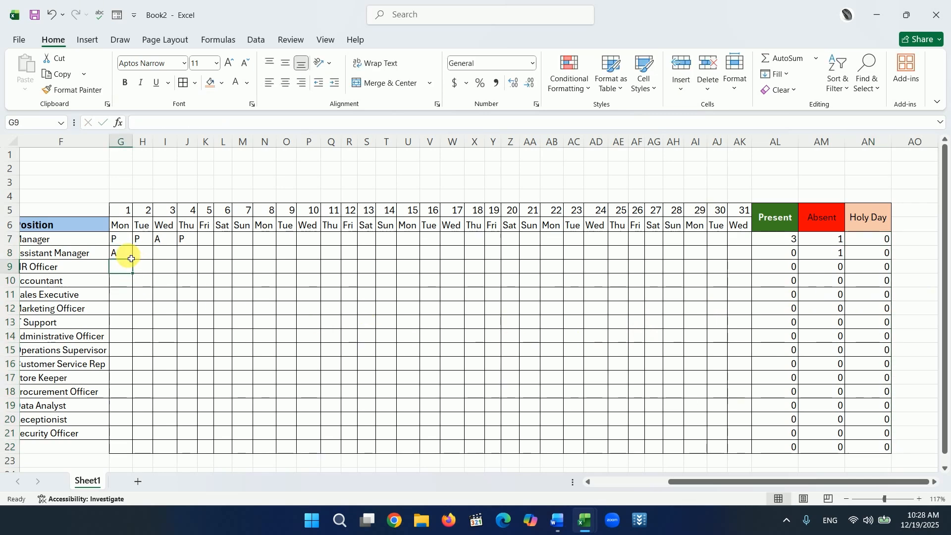
pyautogui.click(146, 256)
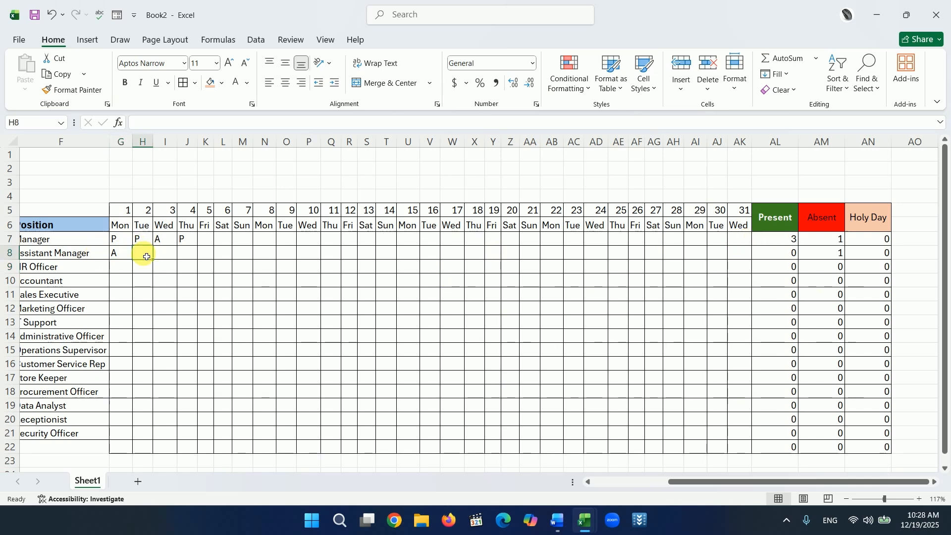
pyautogui.write('P')
pyautogui.press('Return')
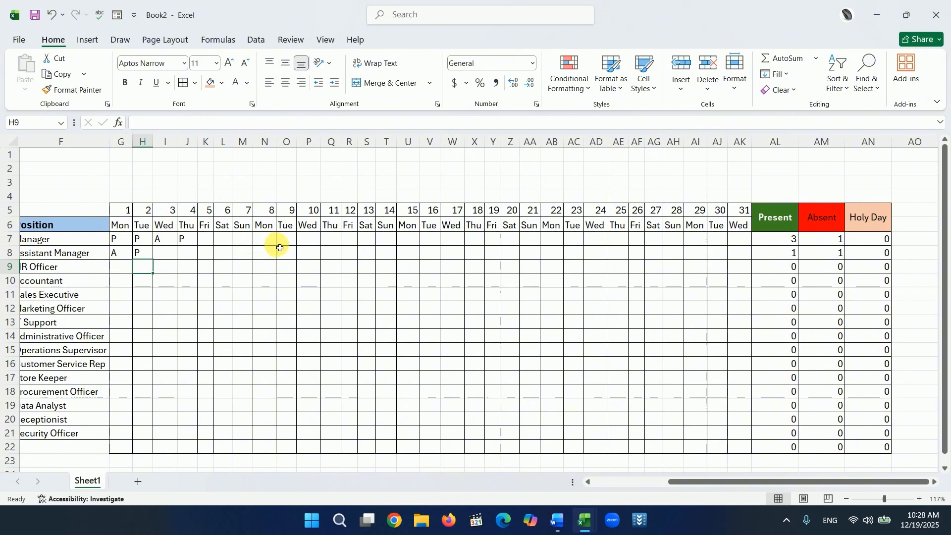
# - Enter H for the Manager on Sunday day 7 and fill it down the column through row 22
pyautogui.click(246, 240)
pyautogui.write('H')
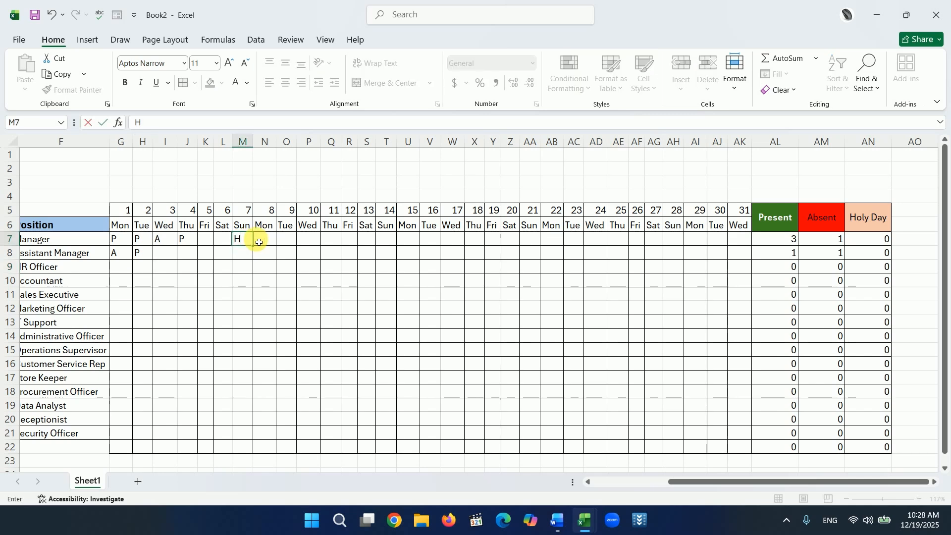
pyautogui.press('Return')
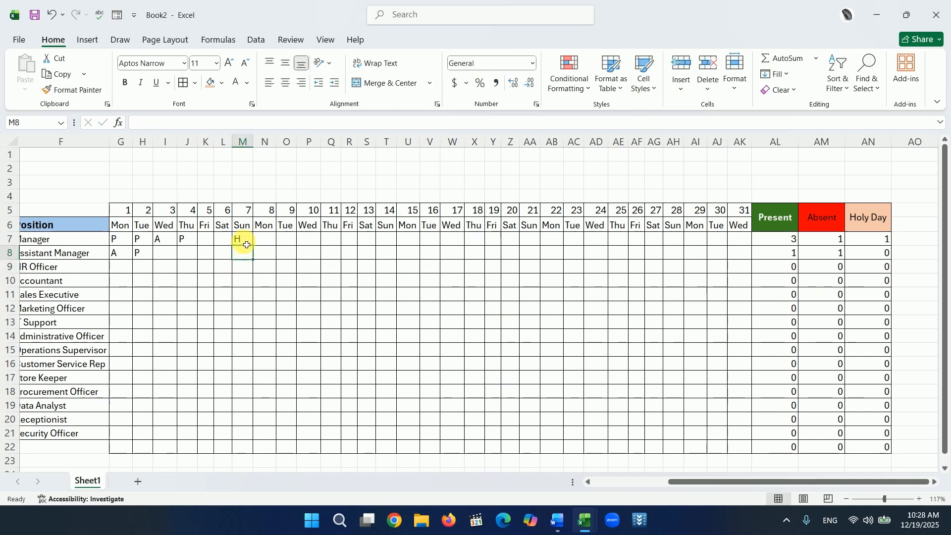
pyautogui.click(247, 243)
pyautogui.doubleClick(253, 246)
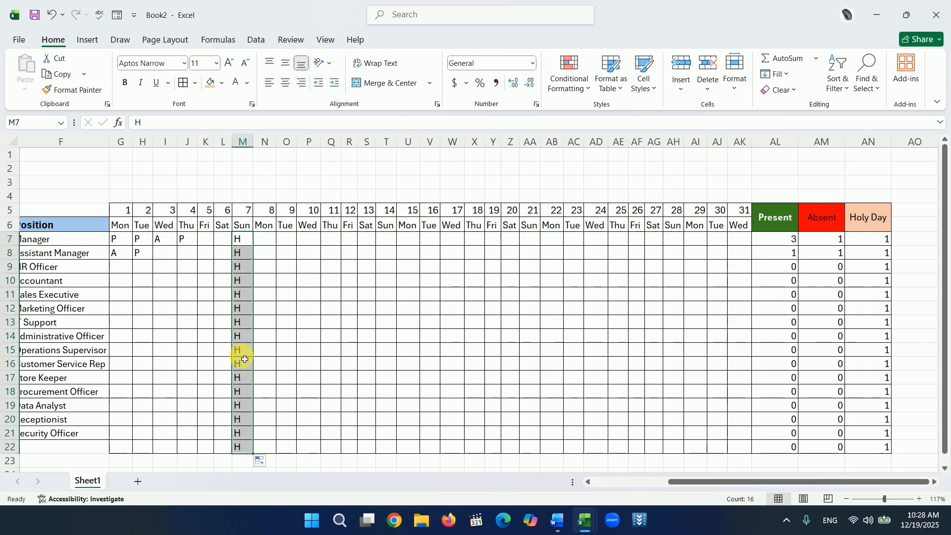
pyautogui.click(248, 380)
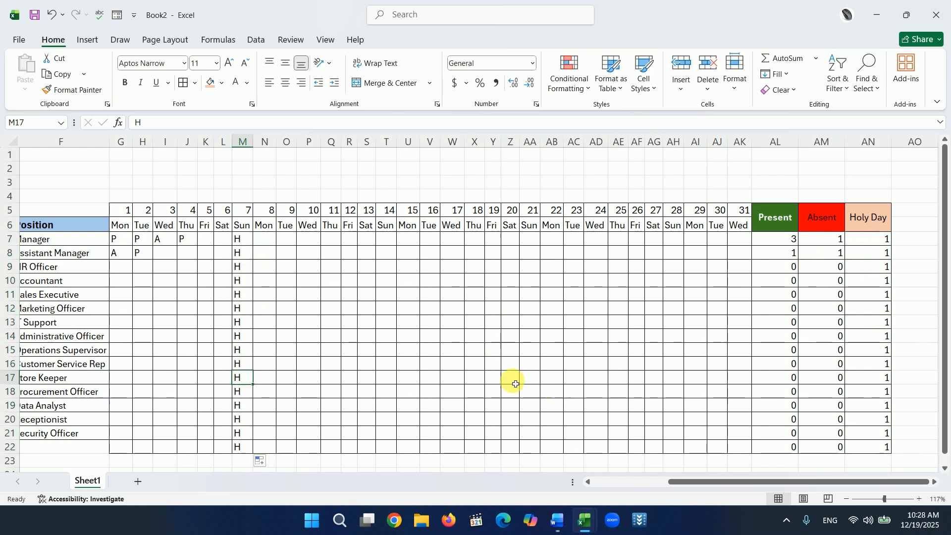
# - Enter H for the Manager on Sunday day 14 and fill it down the column through row 22
pyautogui.click(390, 242)
pyautogui.write('H')
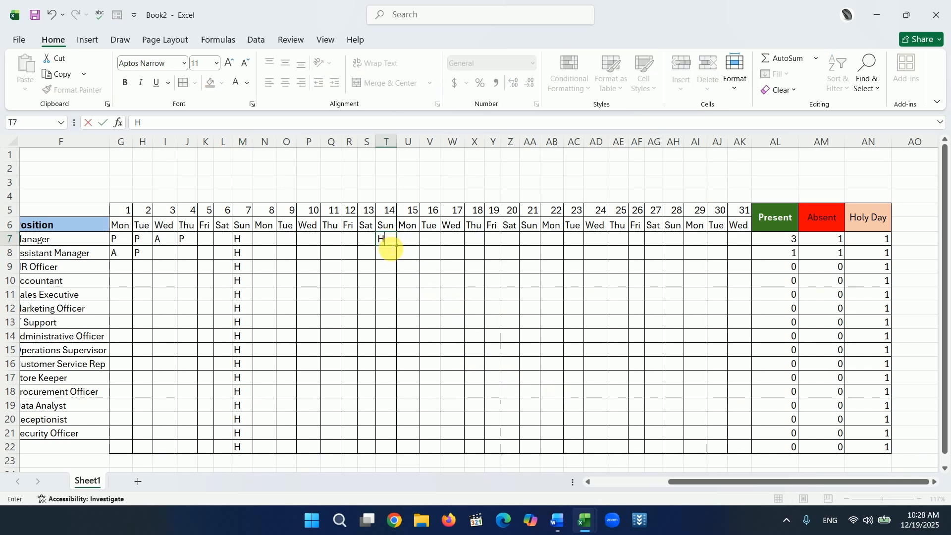
pyautogui.press('Return')
pyautogui.click(389, 245)
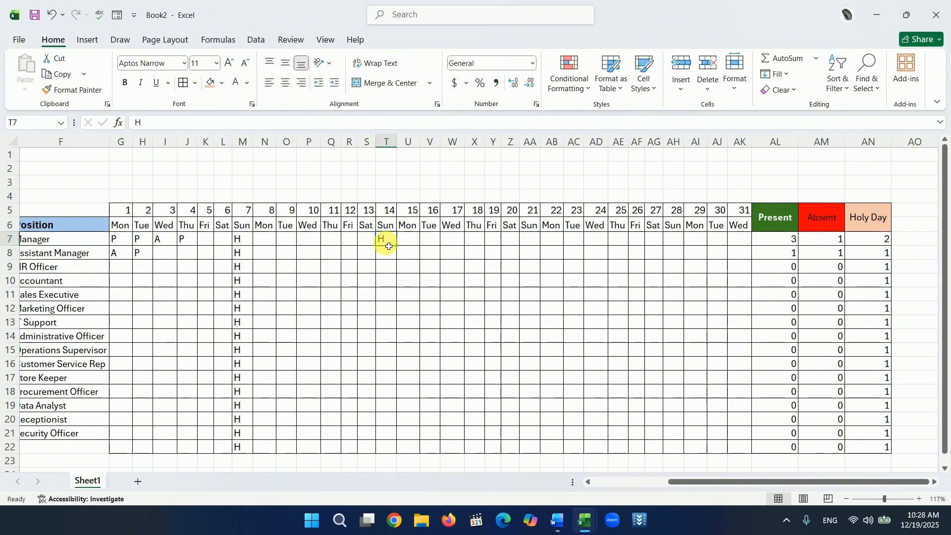
pyautogui.doubleClick(400, 250)
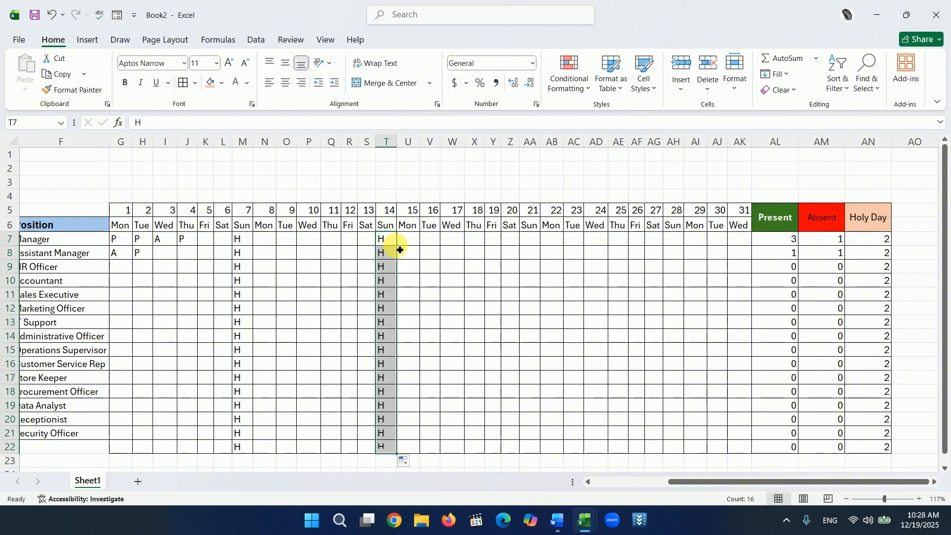
pyautogui.click(388, 337)
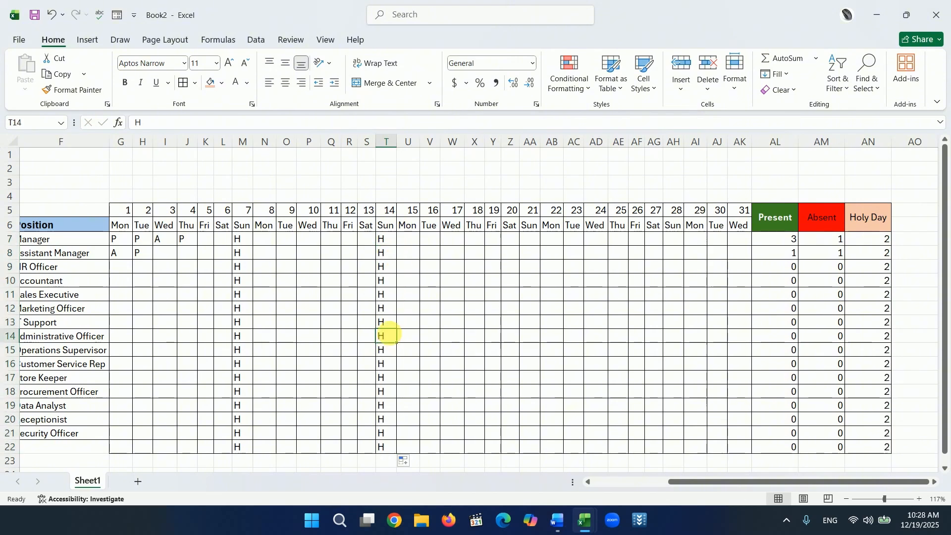
# - Replace the IT Support entry on day 14 with P
pyautogui.click(387, 327)
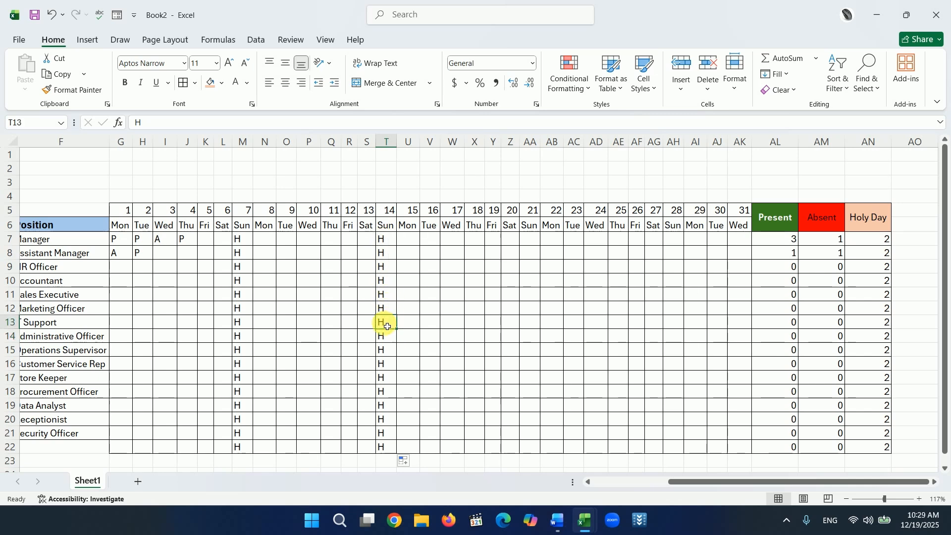
pyautogui.press('BackSpace')
pyautogui.write('P')
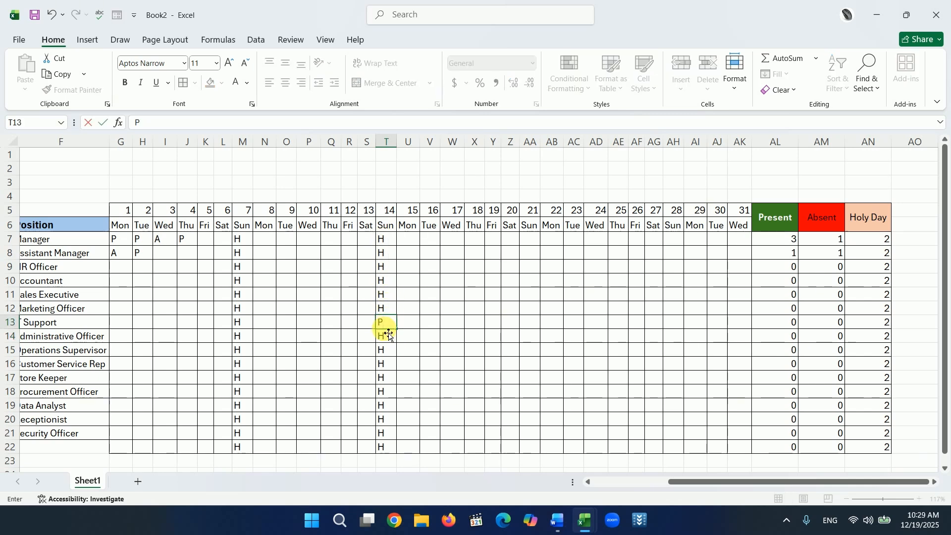
pyautogui.press('Return')
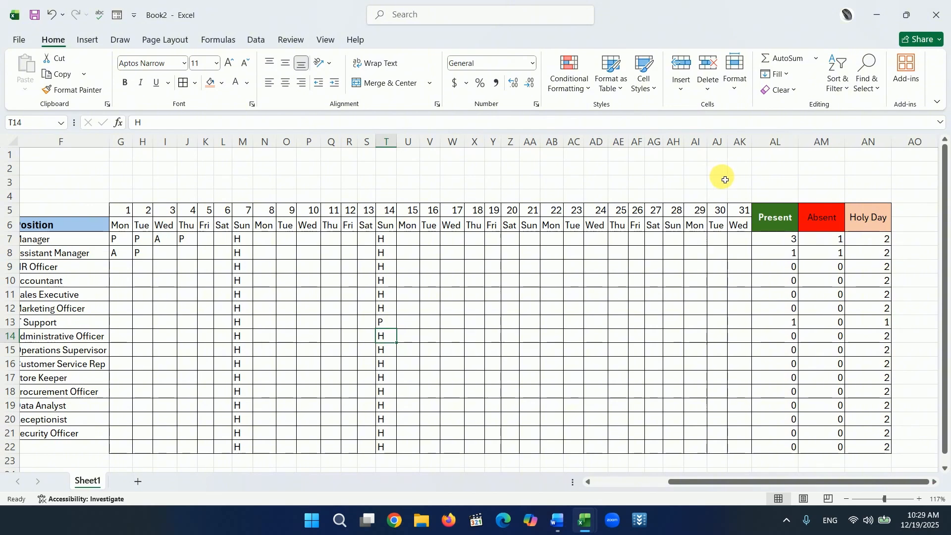
# - Merge and center G1:AN3 above the table and enter the title "Attendance Sheet" in it
pyautogui.moveTo(125, 158); pyautogui.dragTo(869, 182)
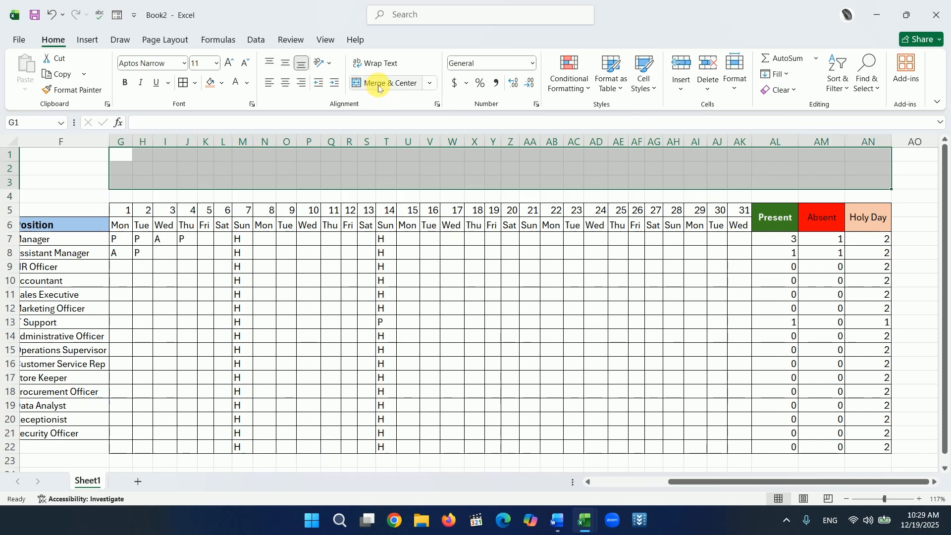
pyautogui.click(384, 93)
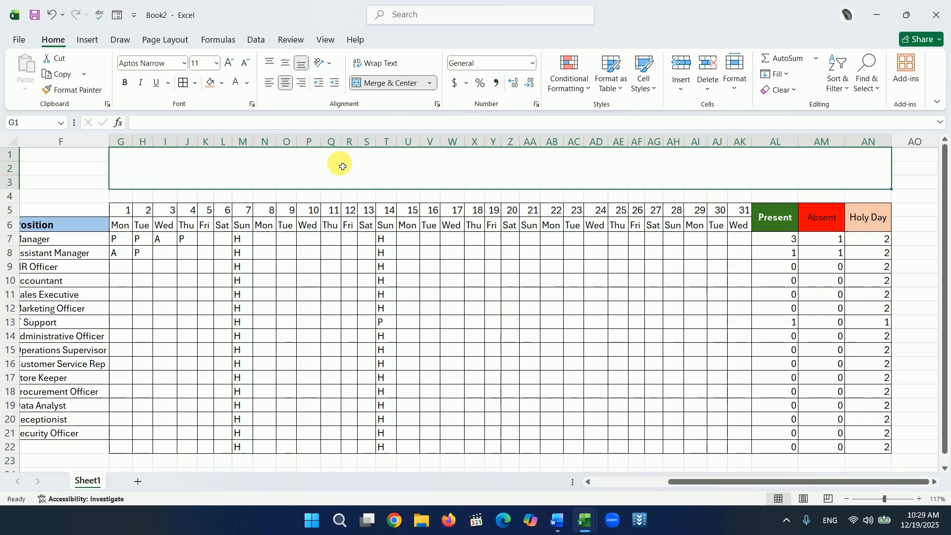
pyautogui.write('a')
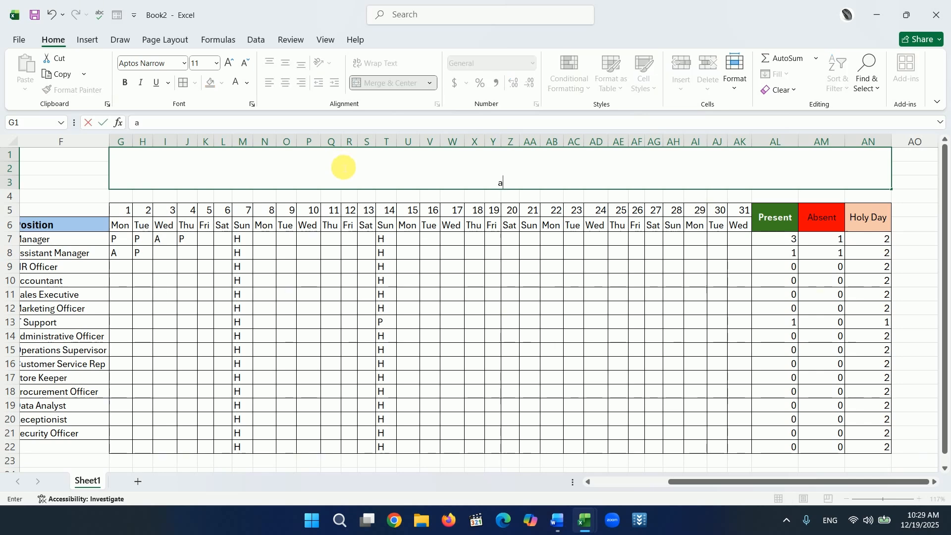
pyautogui.press('BackSpace')
pyautogui.write('a')
pyautogui.press('BackSpace')
pyautogui.write('Attendance Sheet')
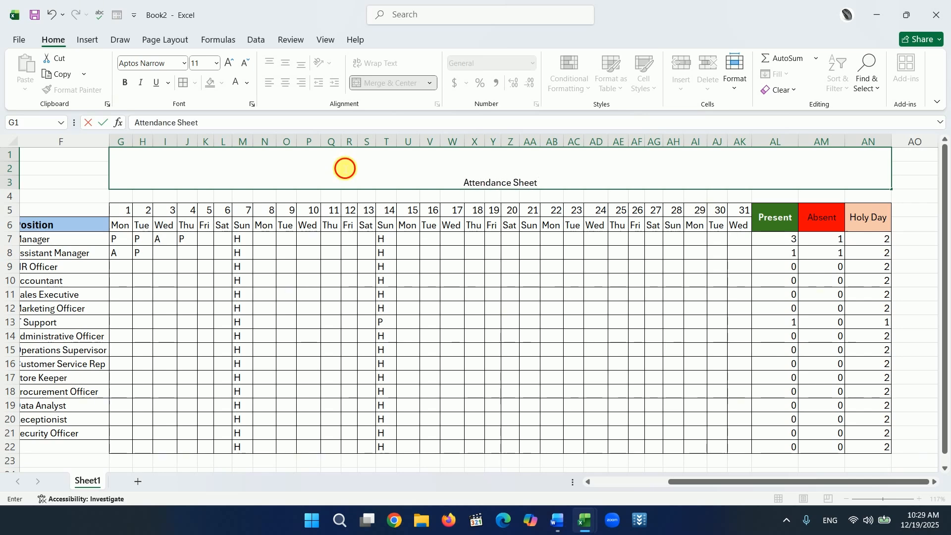
pyautogui.click(345, 168)
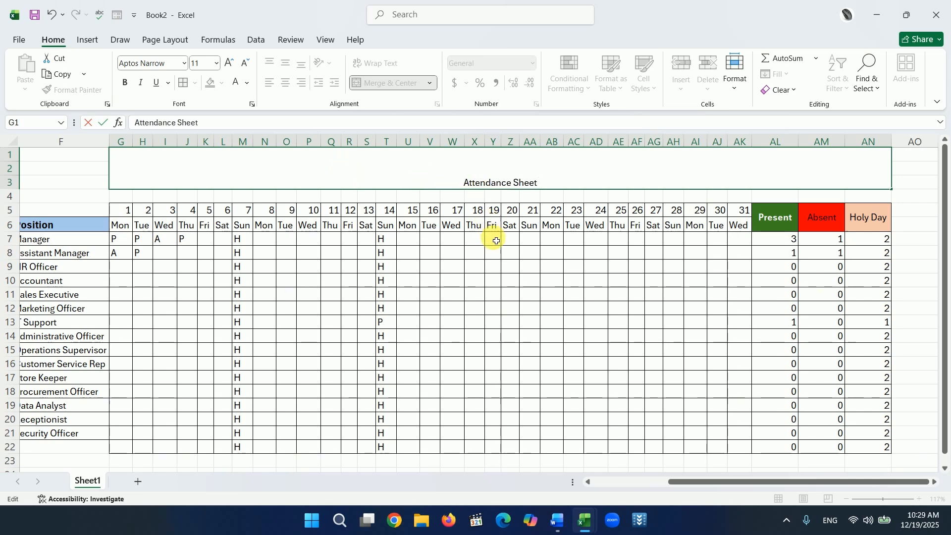
pyautogui.click(492, 262)
# - Make the Attendance Sheet title bold at font size 22 and align it vertically to the middle
pyautogui.click(479, 173)
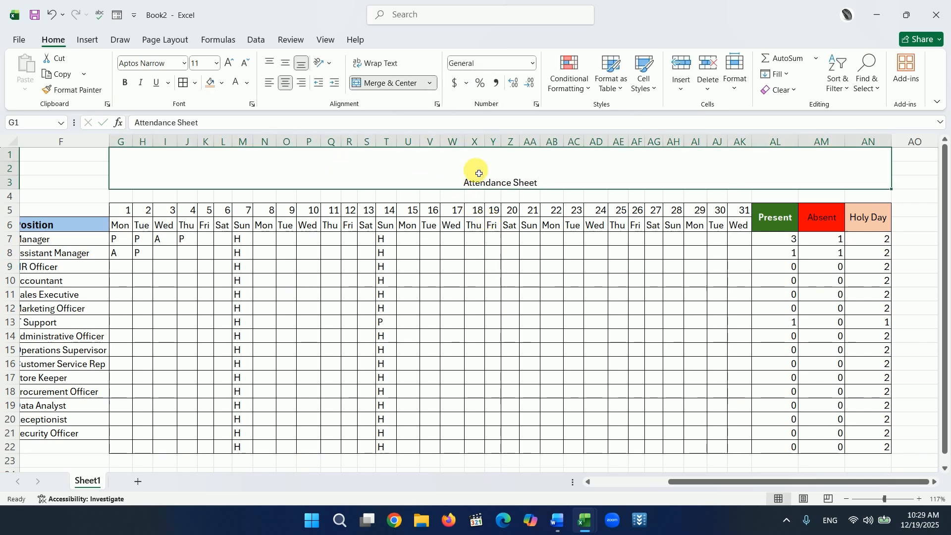
pyautogui.click(125, 83)
pyautogui.click(228, 62)
pyautogui.click(228, 61)
pyautogui.click(228, 62)
pyautogui.click(228, 62)
pyautogui.click(227, 61)
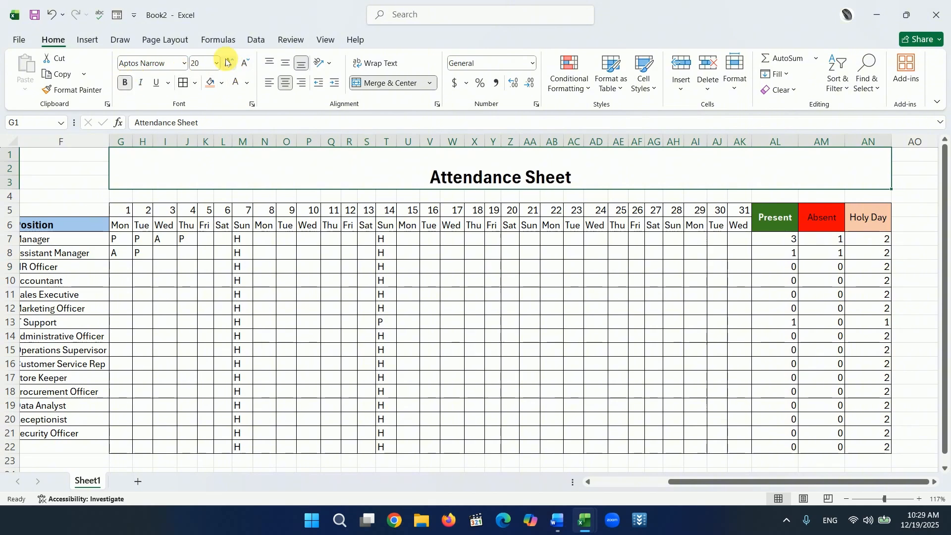
pyautogui.click(228, 62)
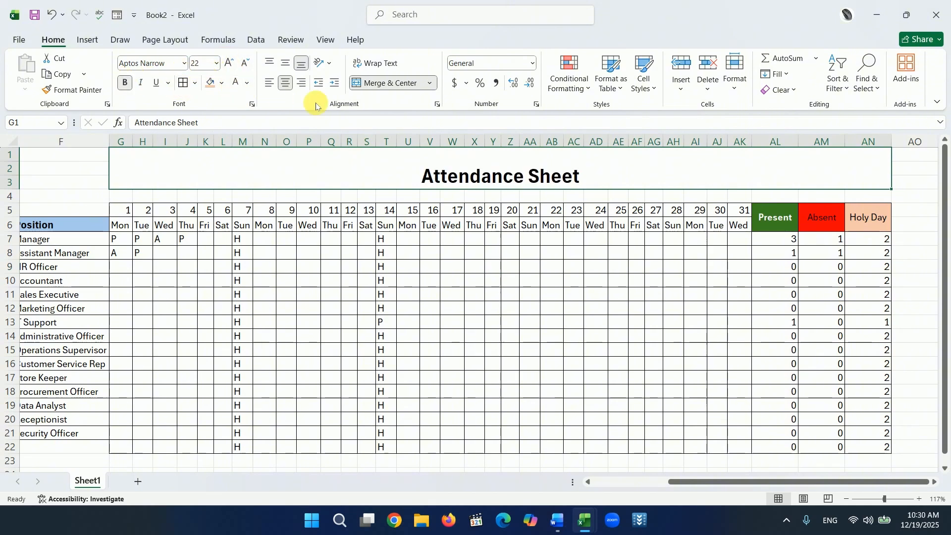
pyautogui.click(286, 64)
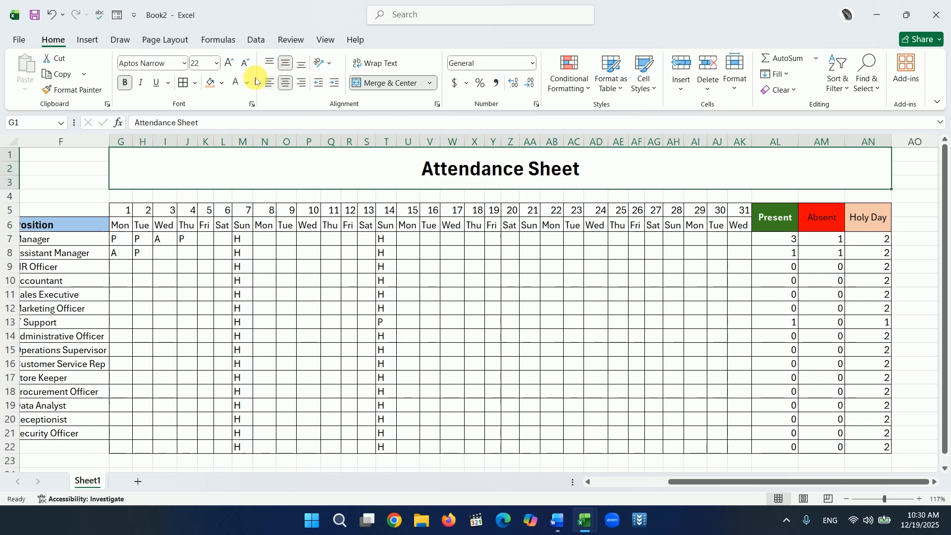
# - Fill the merged title cell with the standard purple and set its text color to white
pyautogui.click(221, 83)
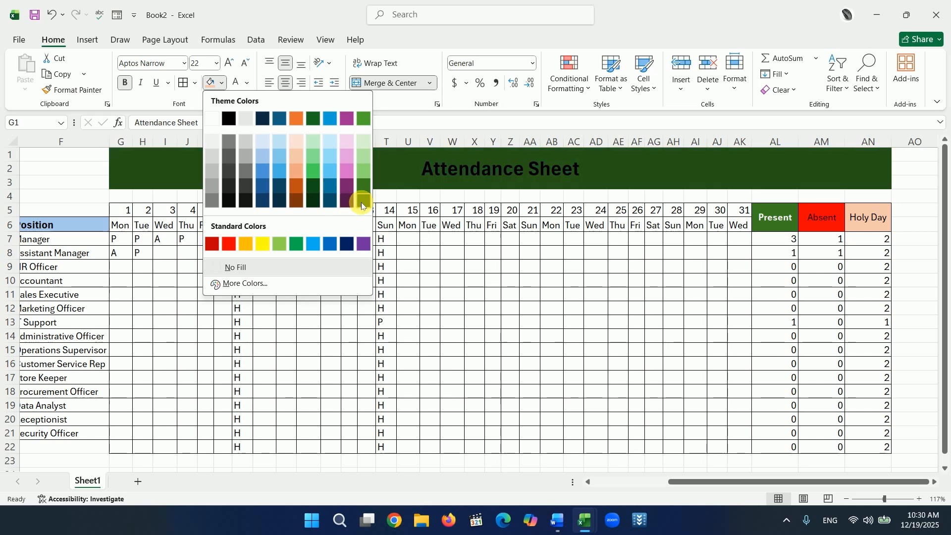
pyautogui.click(368, 246)
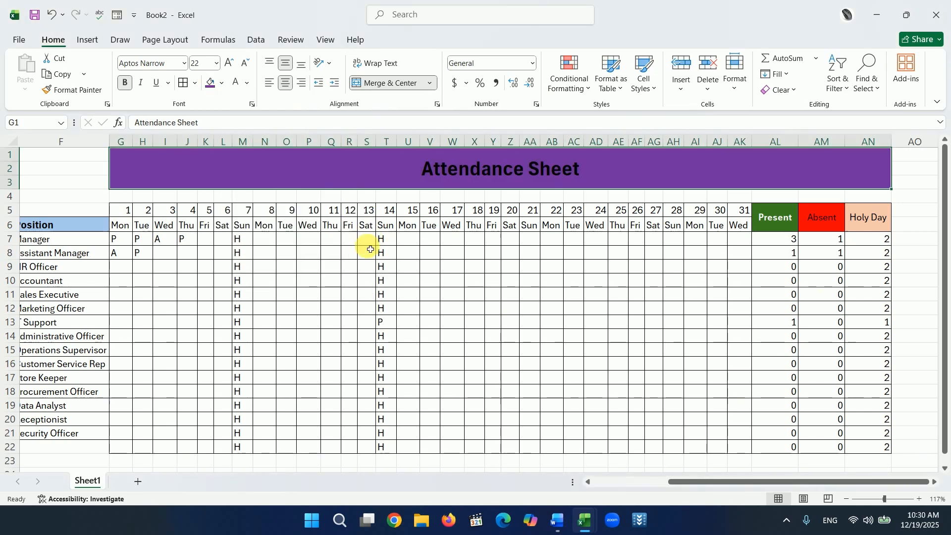
pyautogui.click(237, 85)
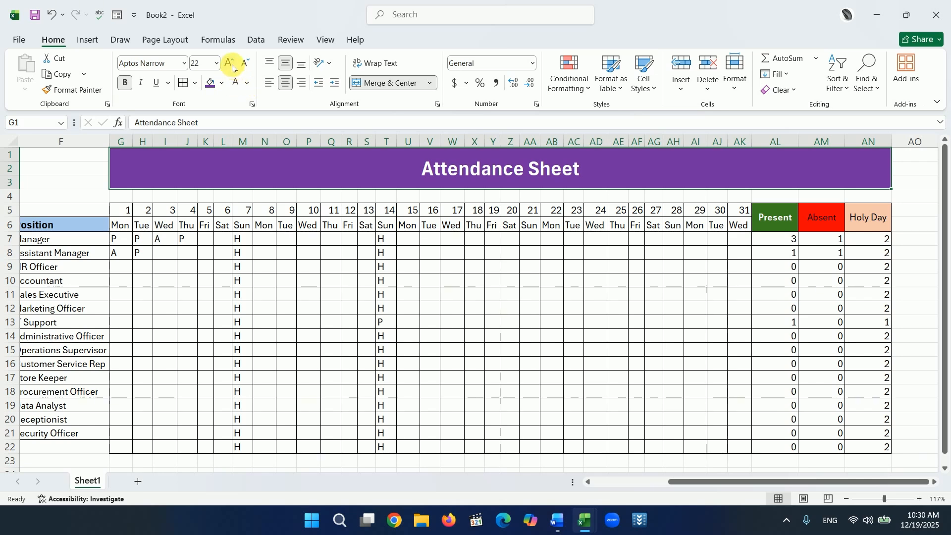
# - Enlarge the title text to size 36 and change its font to Arial Black
pyautogui.click(230, 64)
pyautogui.click(230, 64)
pyautogui.click(230, 64)
pyautogui.click(232, 66)
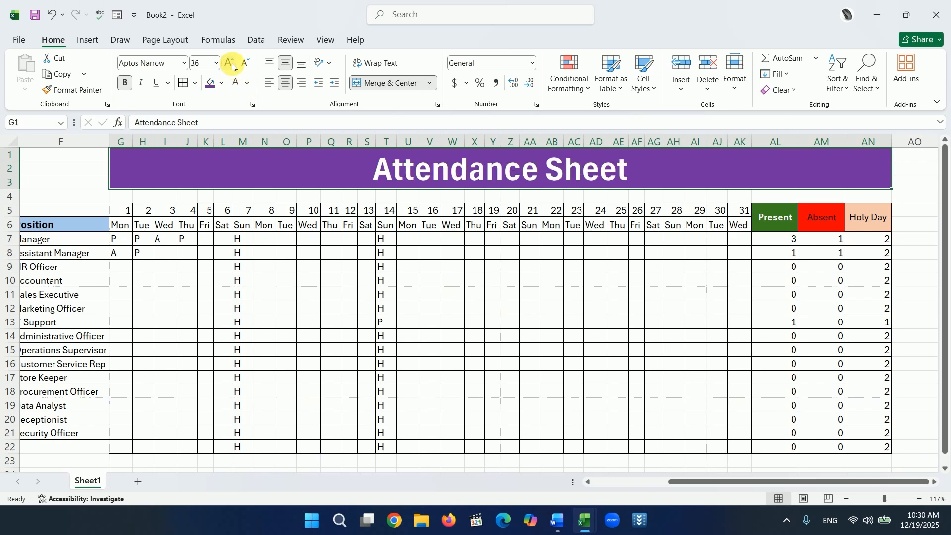
pyautogui.click(185, 64)
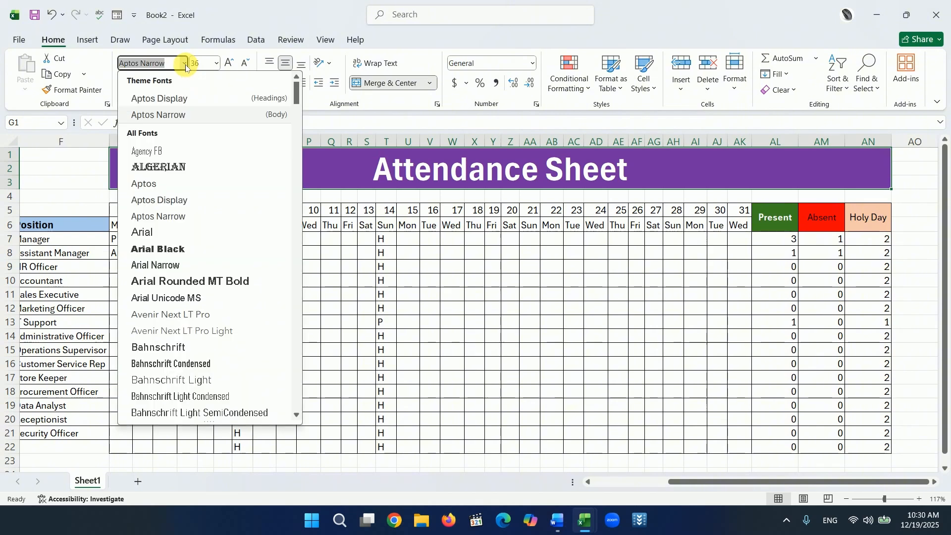
pyautogui.click(152, 249)
pyautogui.click(614, 335)
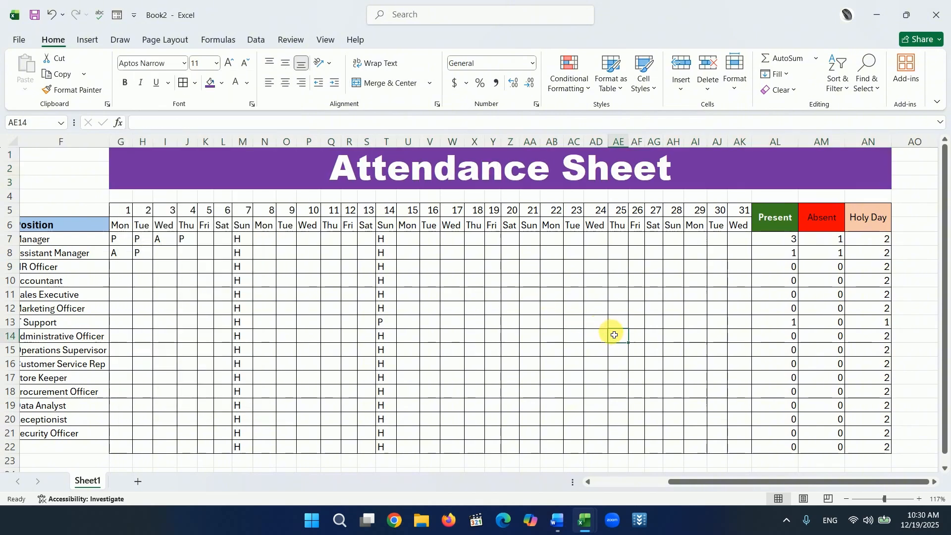
# - Make the Month and Year block D3:E4 bold and give it a light blue fill
pyautogui.click(882, 501)
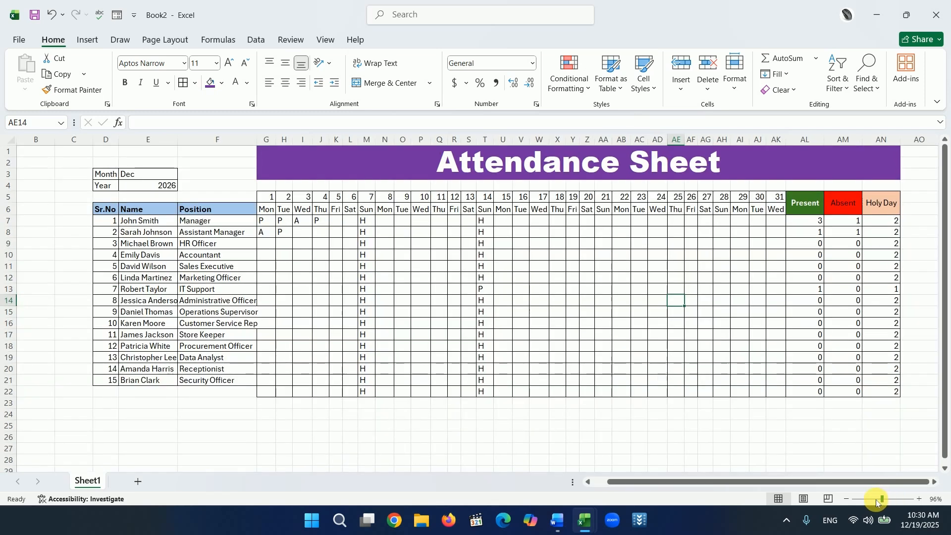
pyautogui.moveTo(876, 500); pyautogui.dragTo(875, 500)
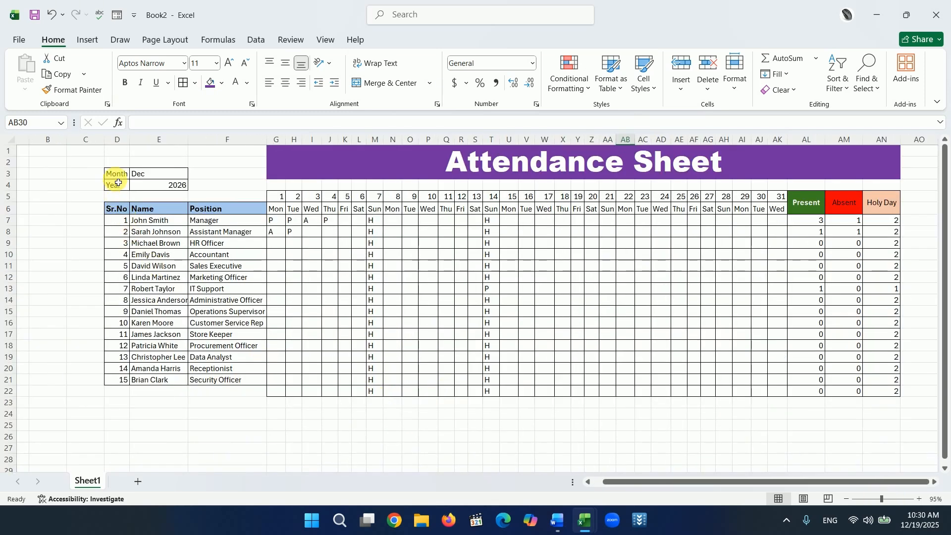
pyautogui.moveTo(117, 174); pyautogui.dragTo(159, 185)
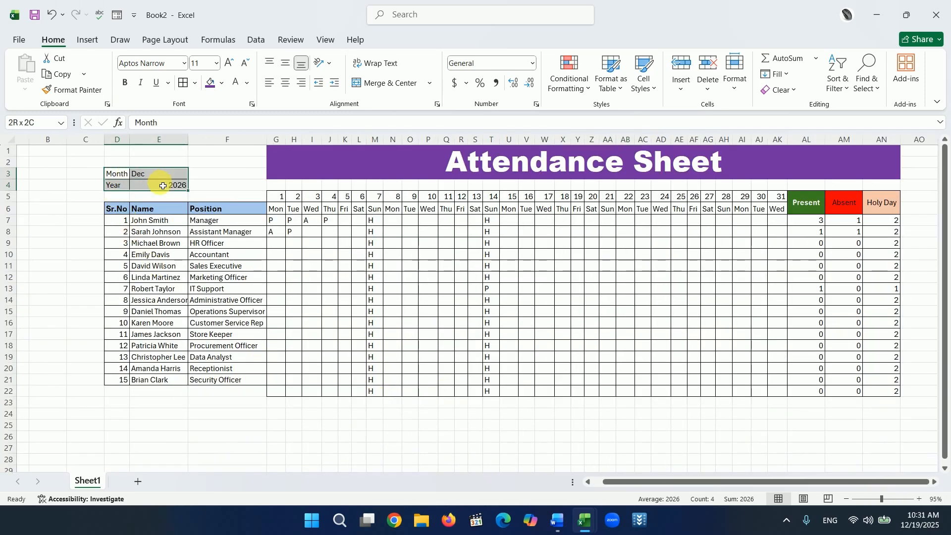
pyautogui.click(124, 82)
pyautogui.click(220, 84)
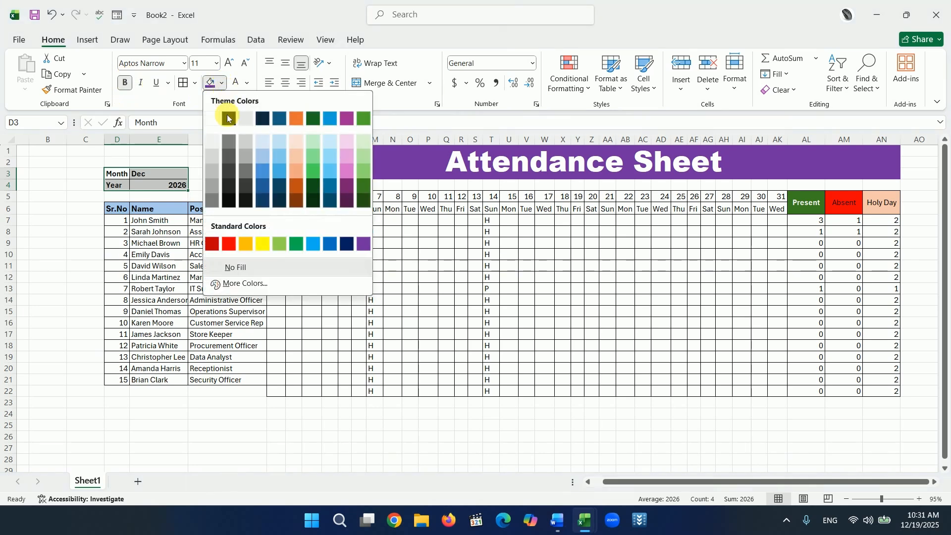
pyautogui.click(278, 156)
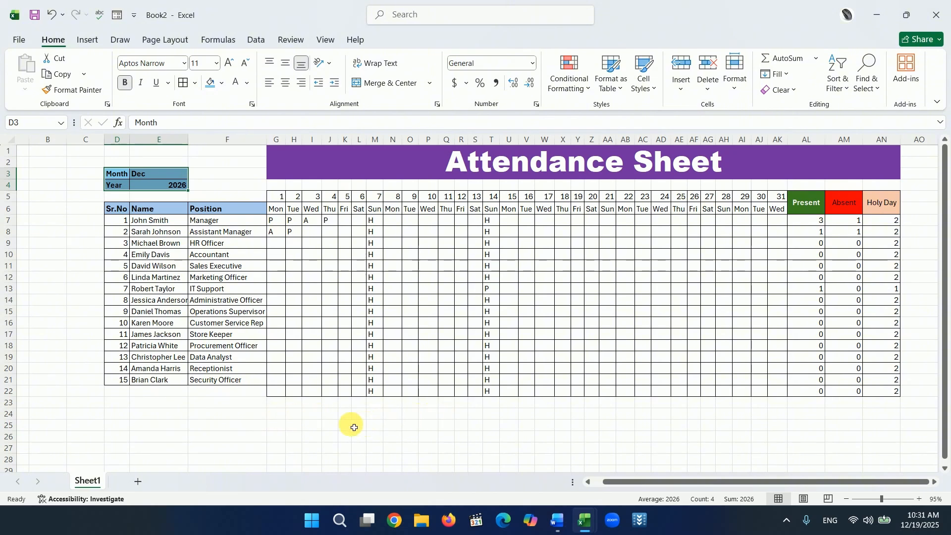
# - Delete the surplus row 22 below the last employee
pyautogui.click(12, 391)
pyautogui.rightClick(12, 391)
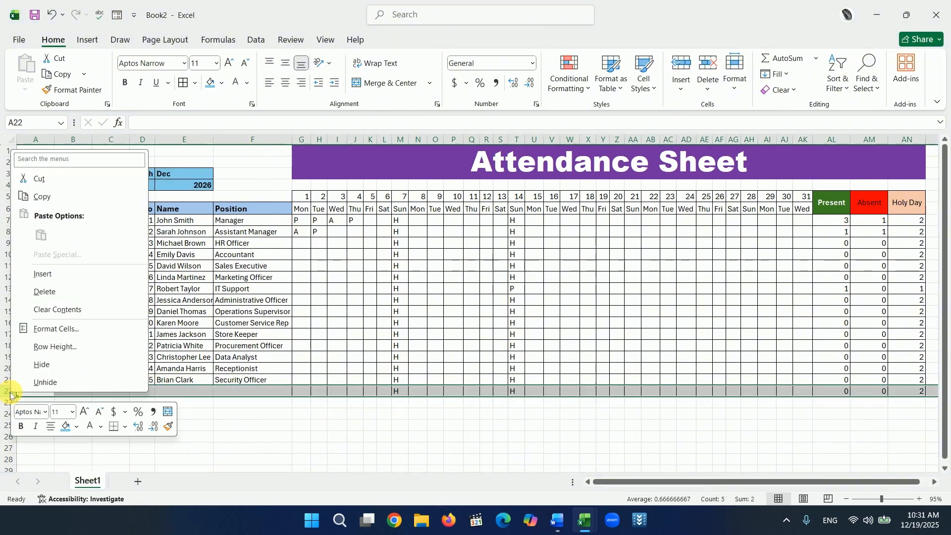
pyautogui.click(42, 291)
pyautogui.click(399, 446)
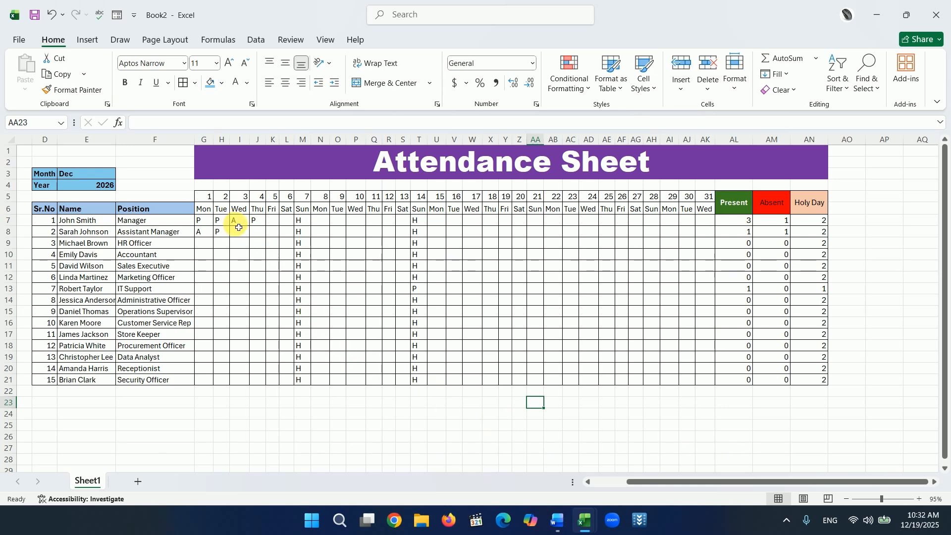
# - Add a Text That Contains conditional formatting rule to G7:AK21 that shows cells containing A in Red Text
pyautogui.moveTo(203, 225); pyautogui.dragTo(702, 379)
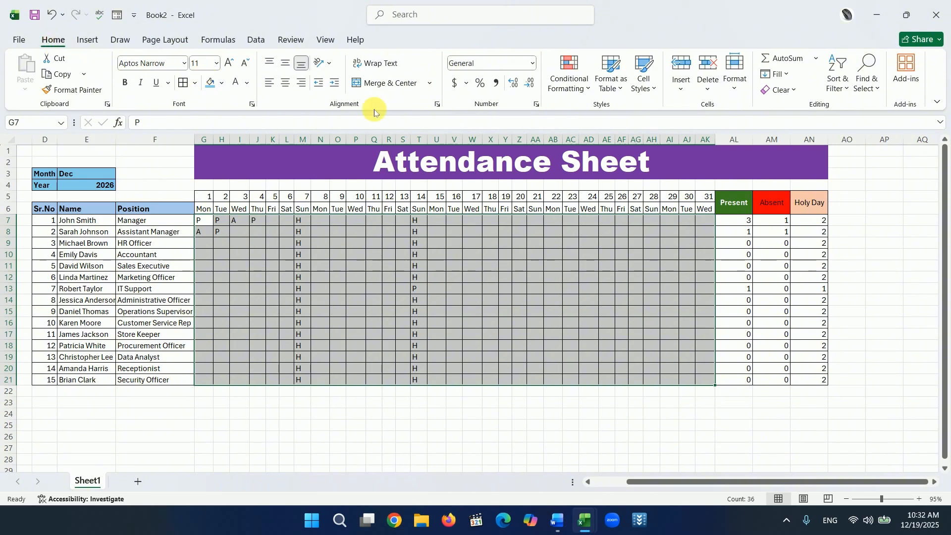
pyautogui.click(589, 93)
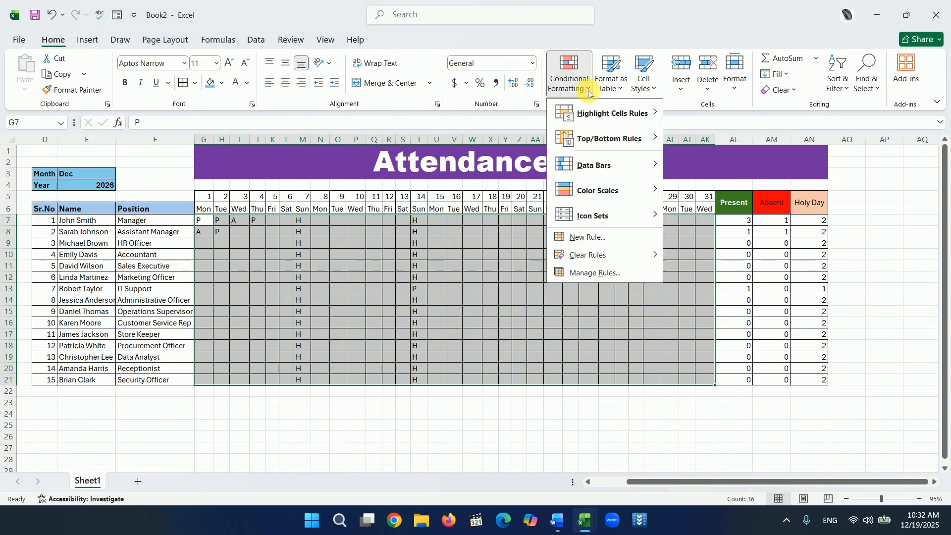
pyautogui.moveTo(589, 115)
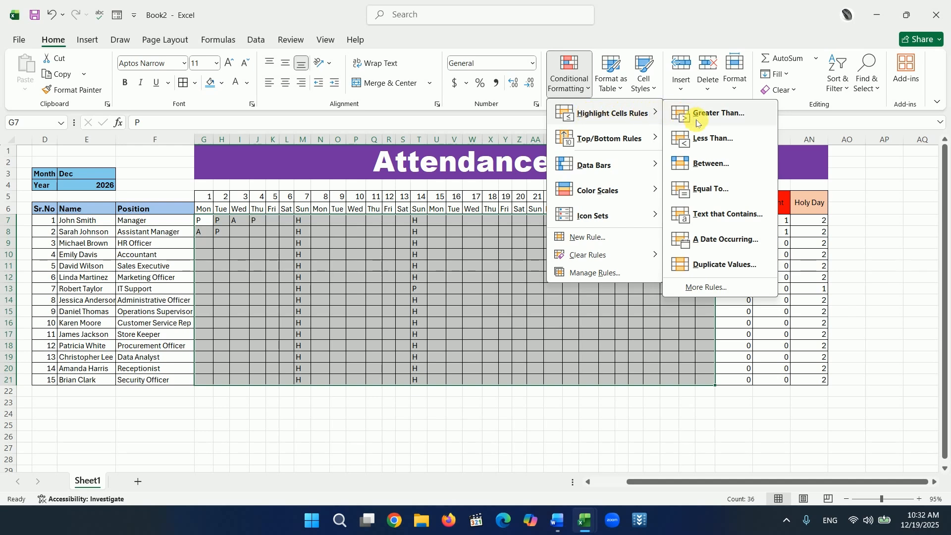
pyautogui.click(714, 218)
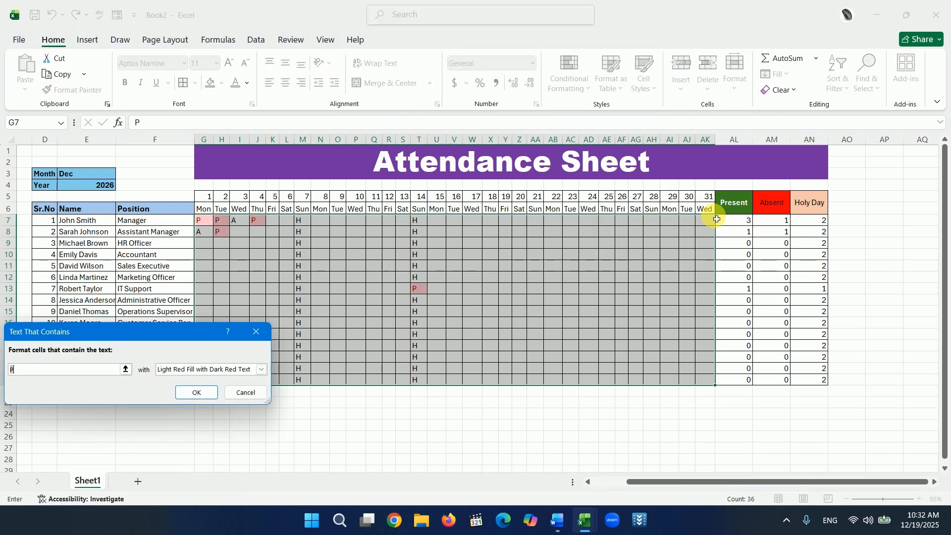
pyautogui.moveTo(221, 333); pyautogui.dragTo(710, 153)
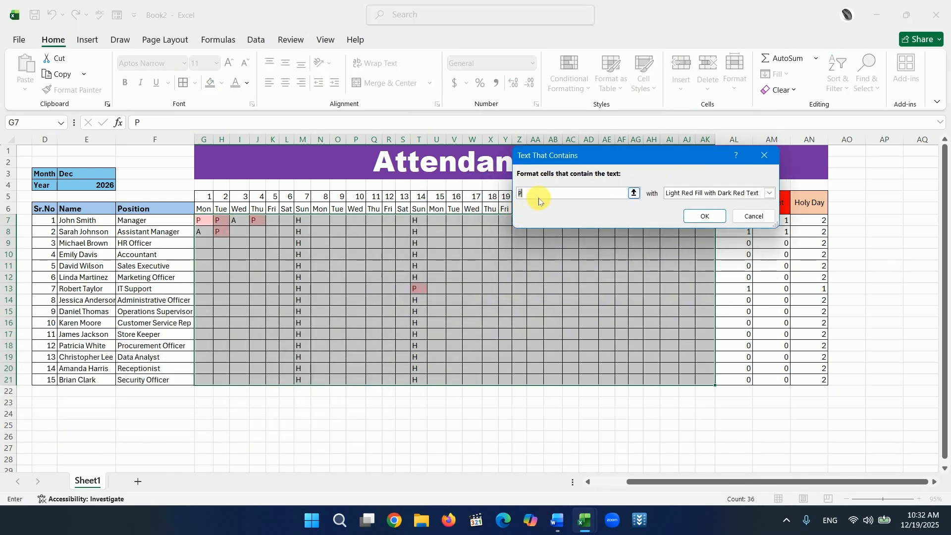
pyautogui.write('a')
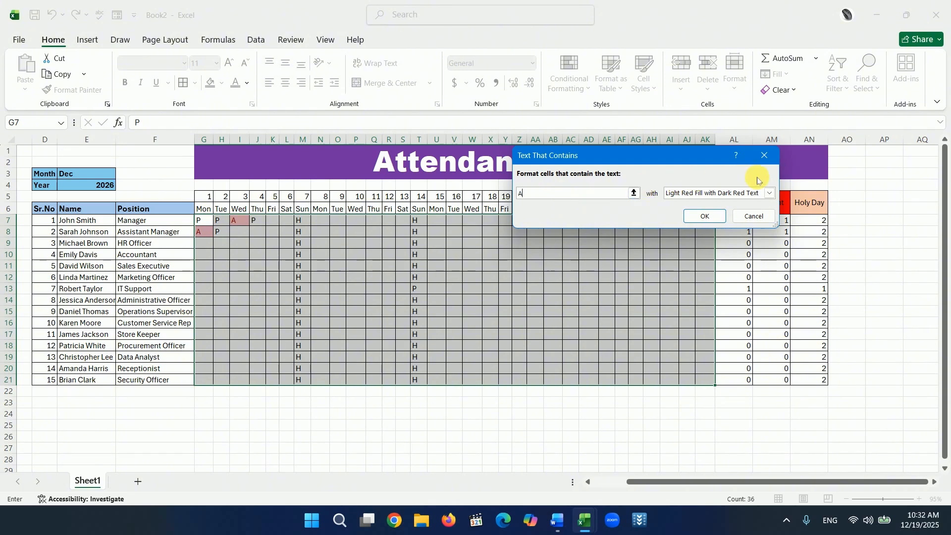
pyautogui.click(767, 193)
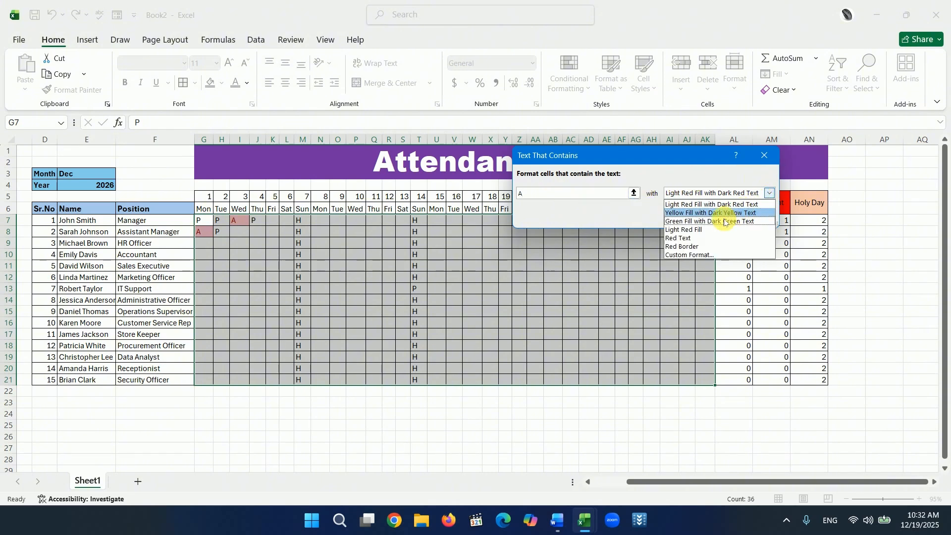
pyautogui.click(674, 238)
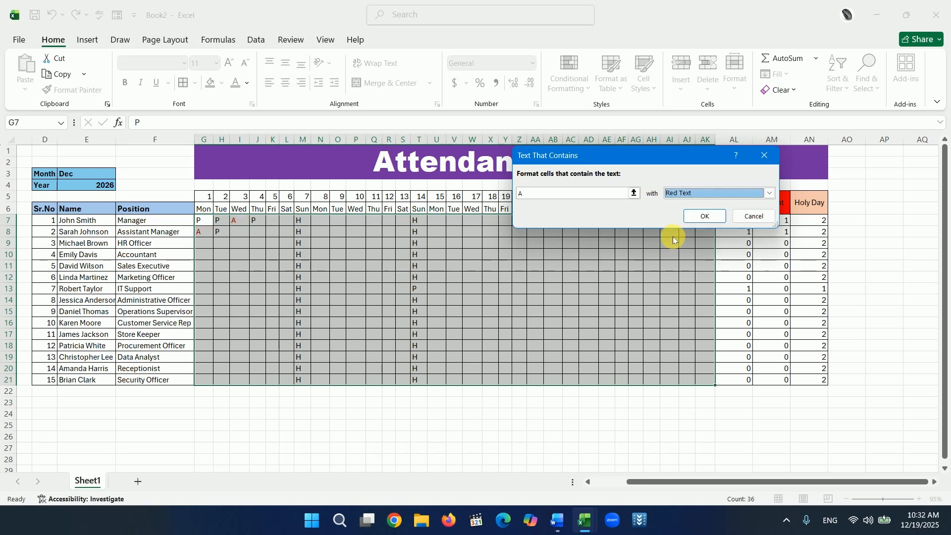
pyautogui.click(700, 215)
pyautogui.click(531, 276)
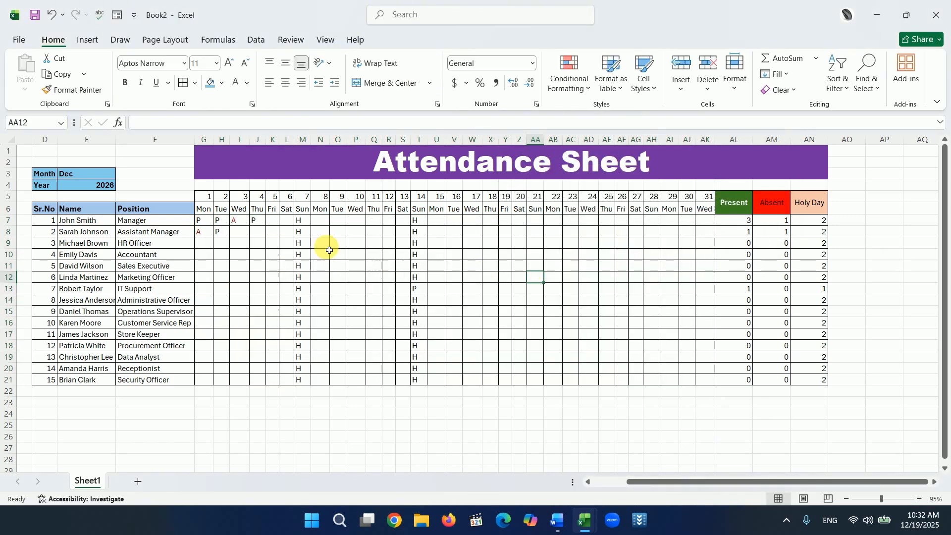
# - Start another Text That Contains rule on the attendance grid G7:AK21 for cells containing A
pyautogui.click(890, 498)
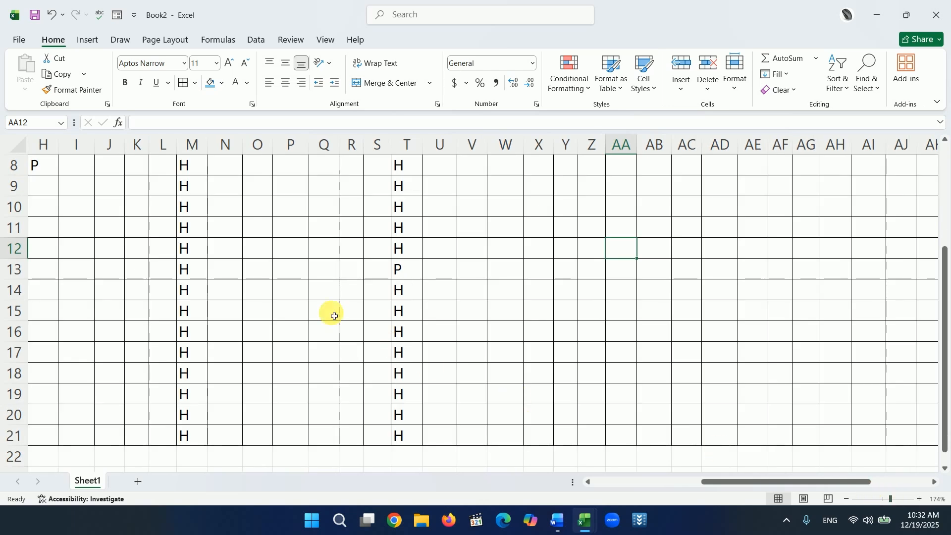
pyautogui.scroll(3, 329, 313)
pyautogui.hscroll(-3, 622, 467)
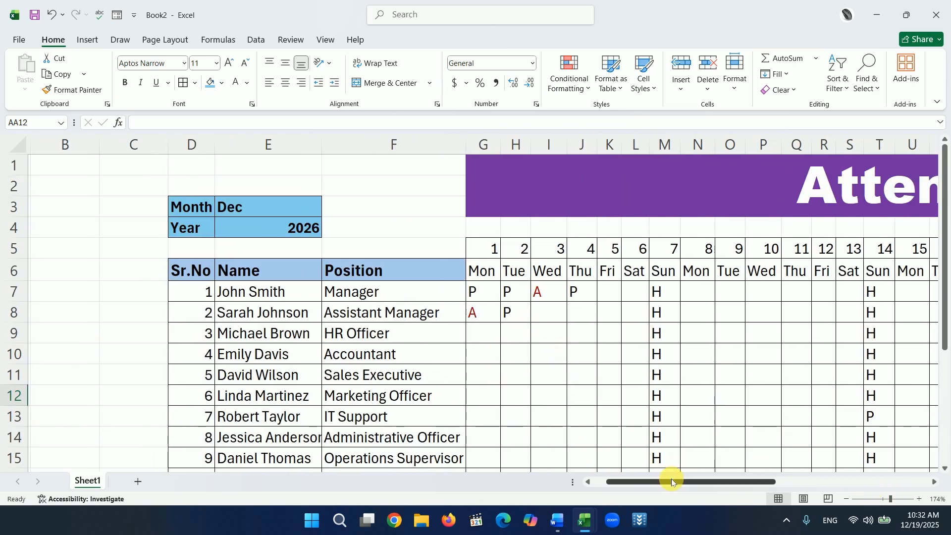
pyautogui.click(879, 499)
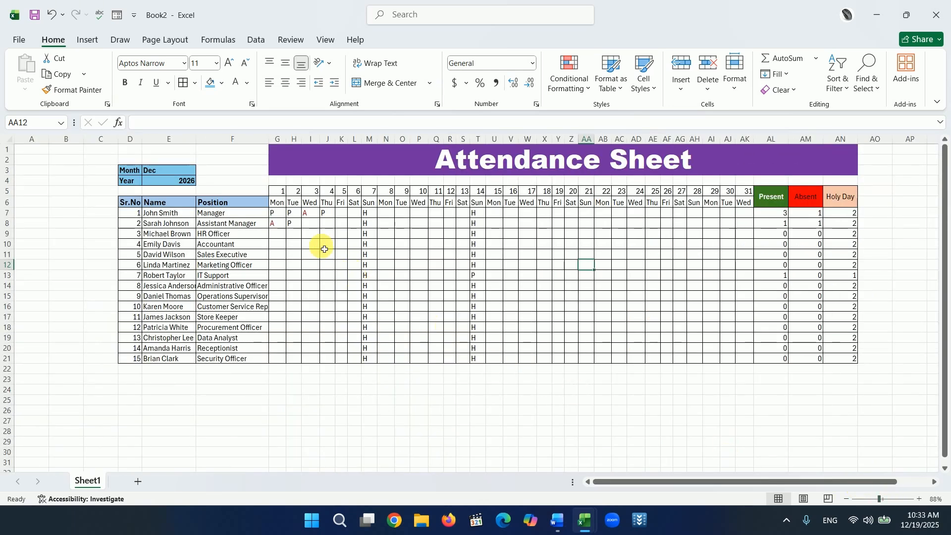
pyautogui.moveTo(274, 214); pyautogui.dragTo(294, 224)
pyautogui.moveTo(360, 234); pyautogui.dragTo(757, 366)
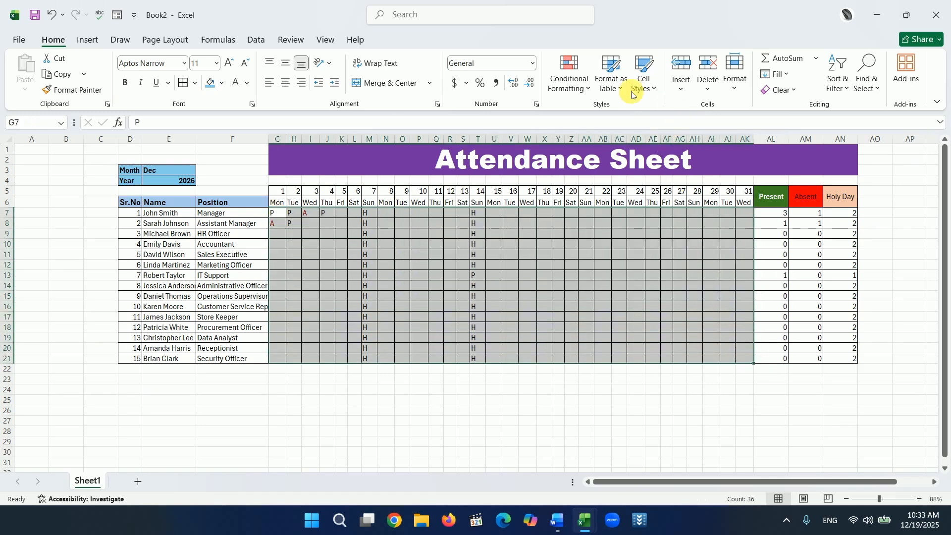
pyautogui.click(588, 90)
pyautogui.moveTo(584, 112)
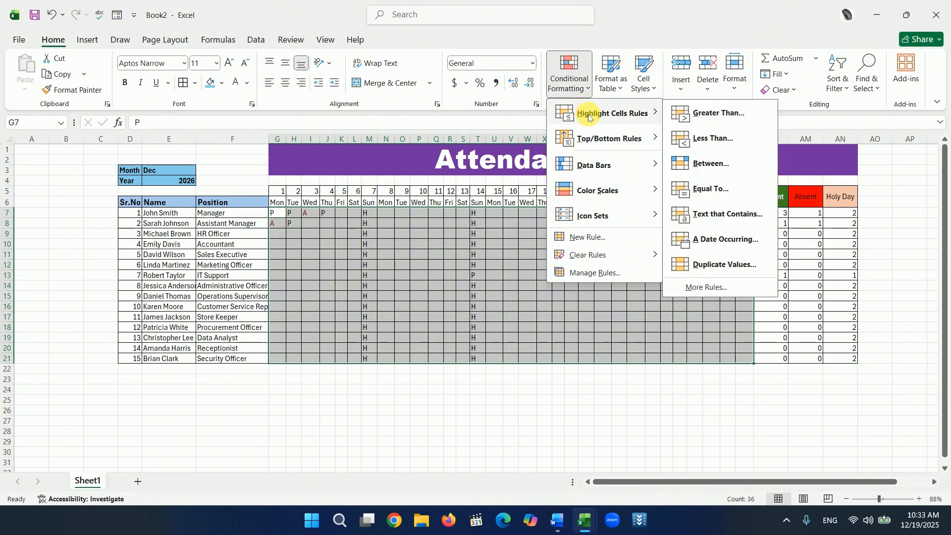
pyautogui.click(712, 219)
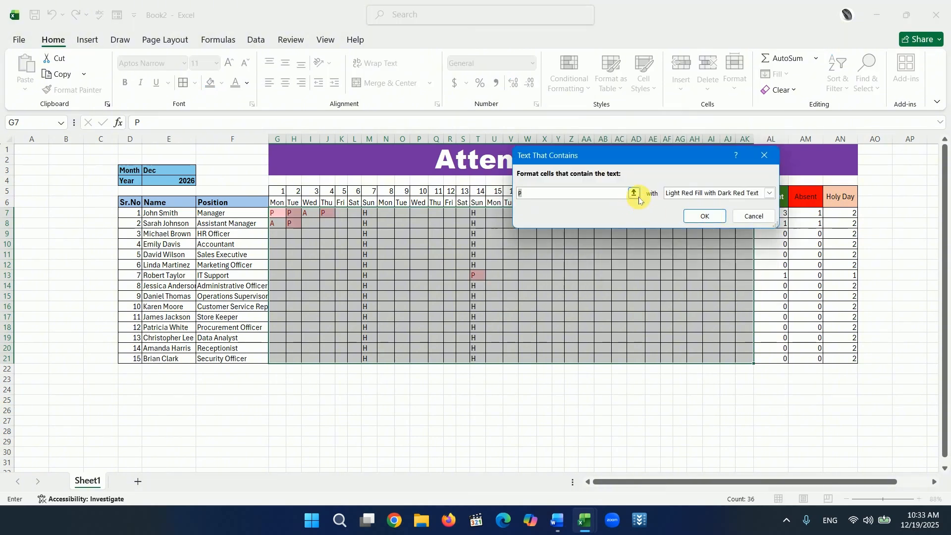
pyautogui.doubleClick(515, 198)
pyautogui.write('A')
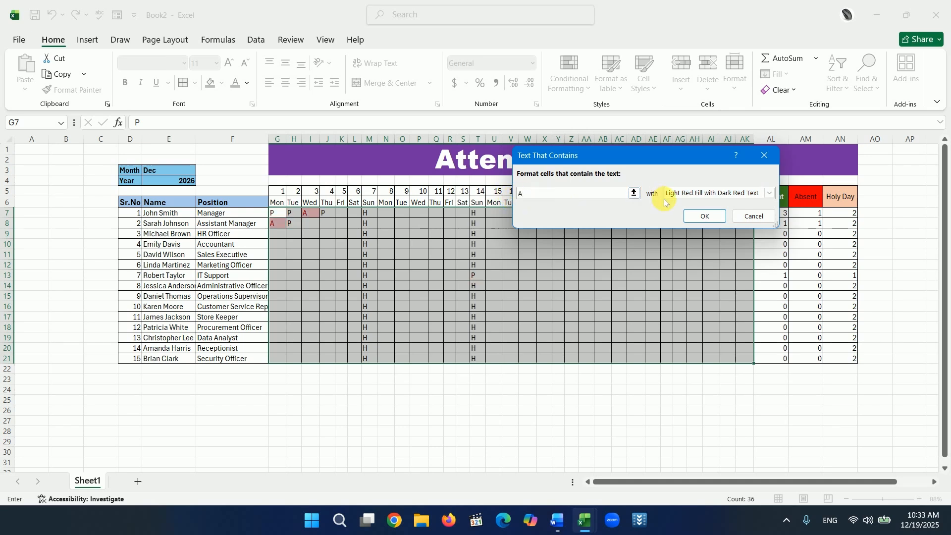
# - Give the rule a custom format with the standard bright red font color and apply it
pyautogui.click(761, 198)
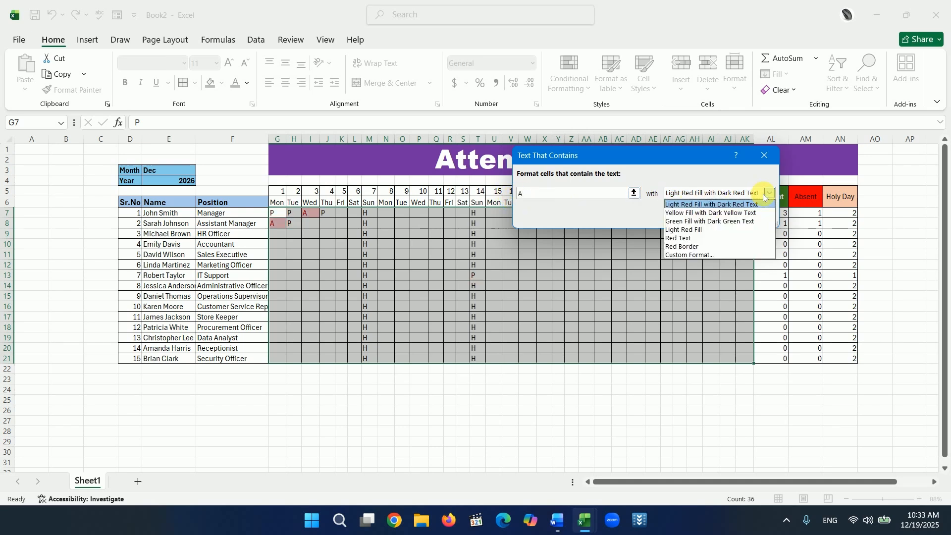
pyautogui.click(682, 255)
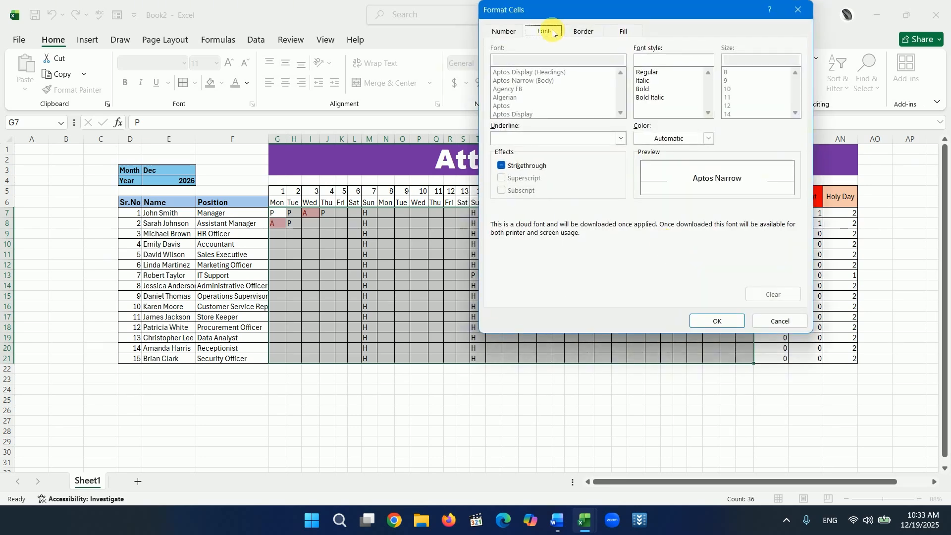
pyautogui.click(708, 138)
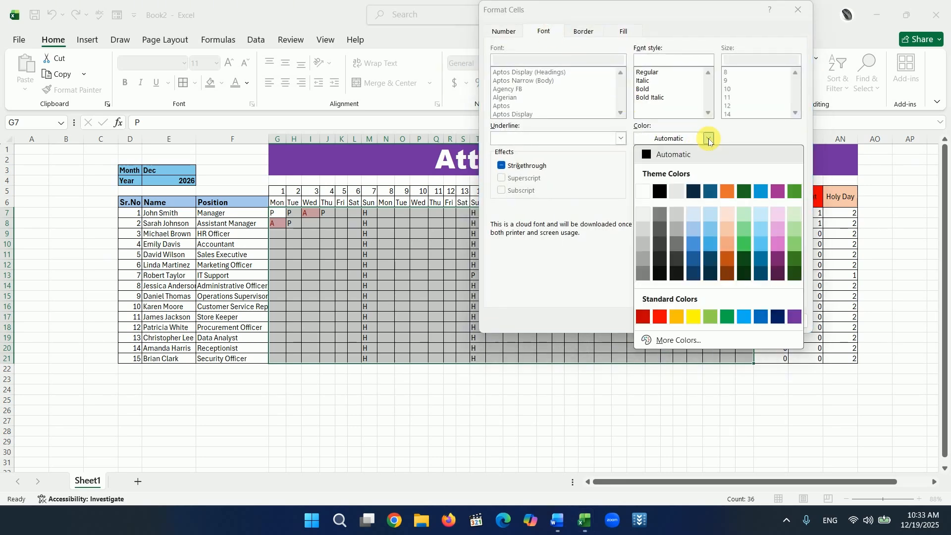
pyautogui.click(659, 321)
pyautogui.click(720, 323)
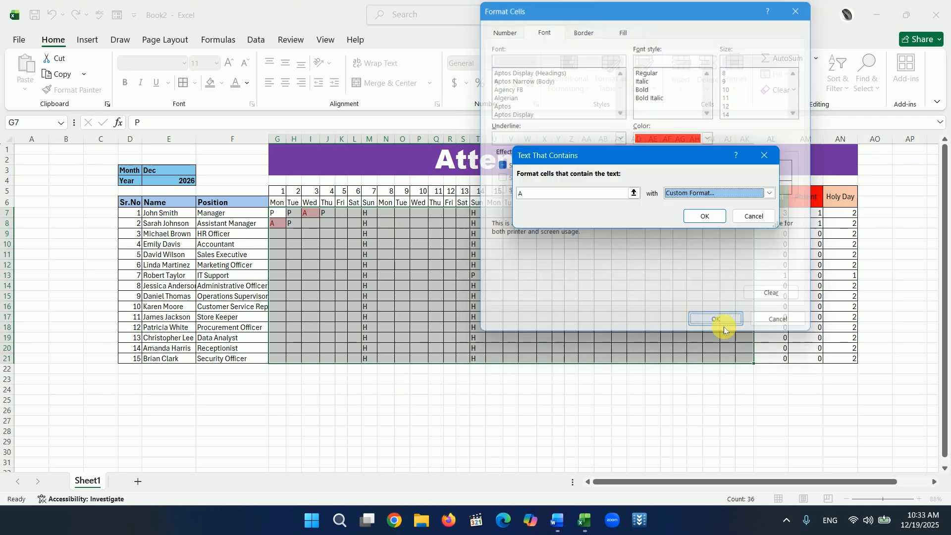
pyautogui.click(715, 214)
pyautogui.click(528, 399)
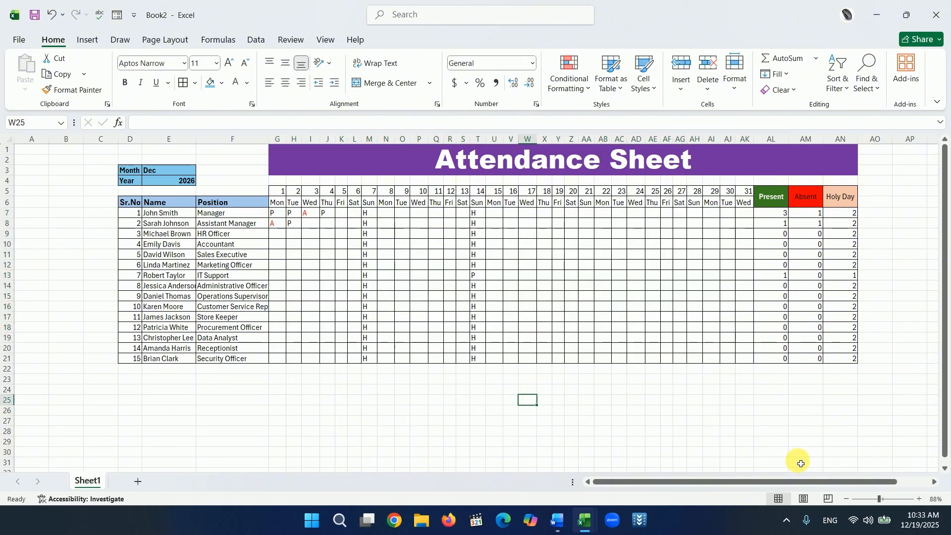
# - Enter A in G9, the HR Officer's cell for day 1, to test the rule
pyautogui.moveTo(880, 499); pyautogui.dragTo(891, 498)
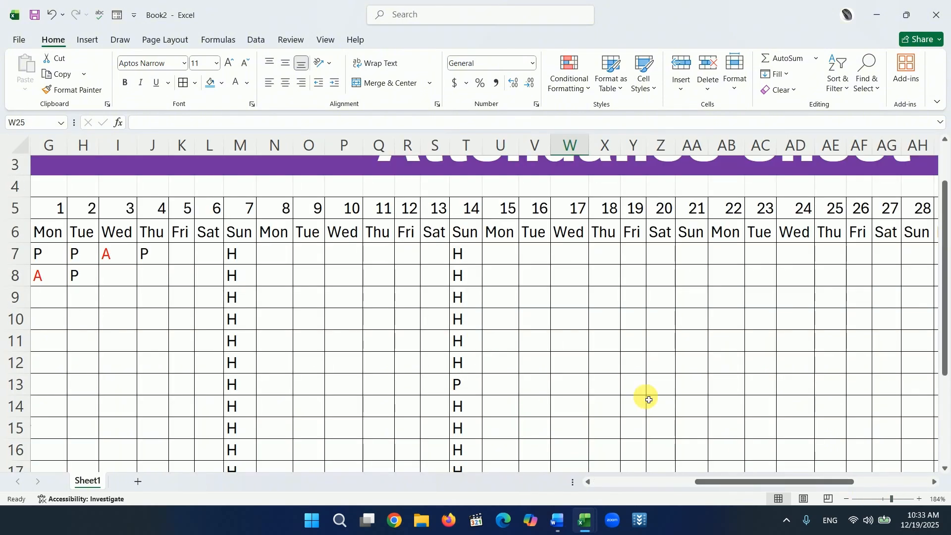
pyautogui.hscroll(-3, 648, 399)
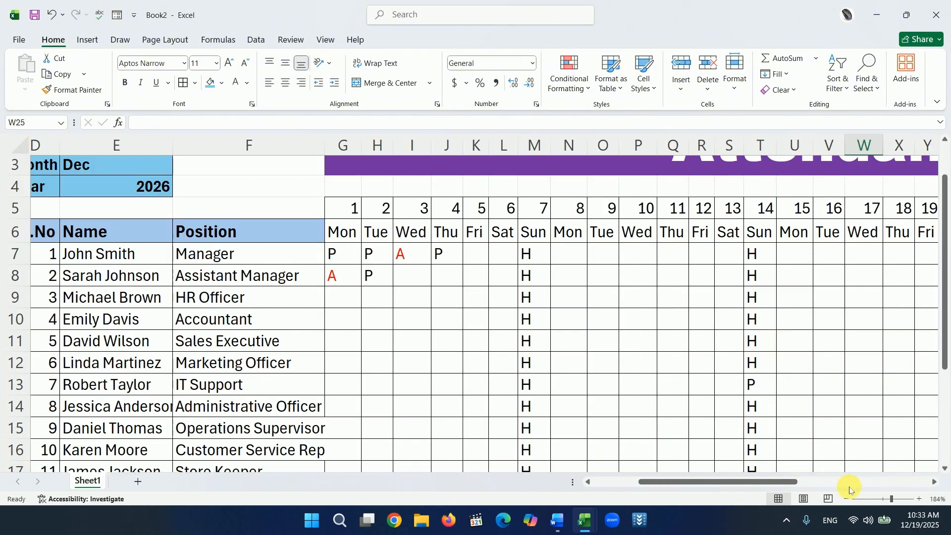
pyautogui.click(345, 298)
pyautogui.write('A')
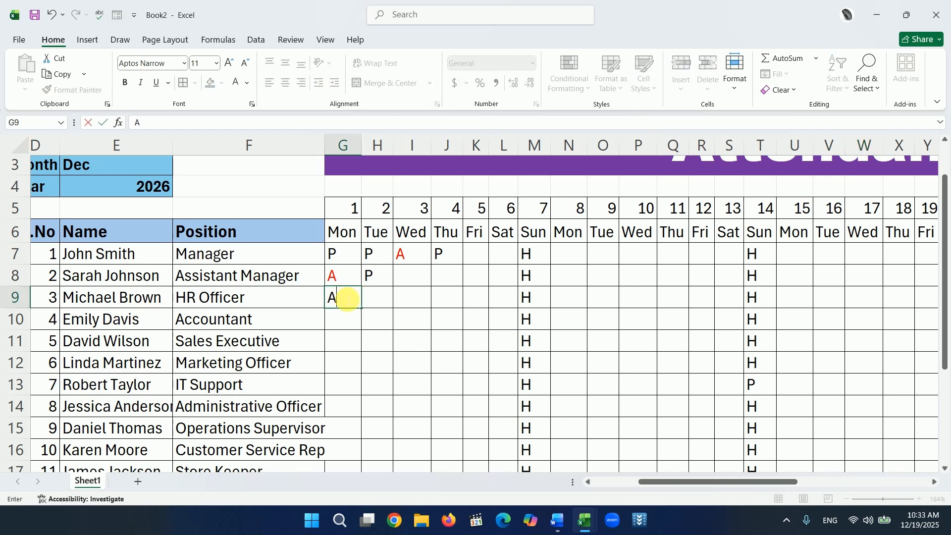
pyautogui.click(399, 320)
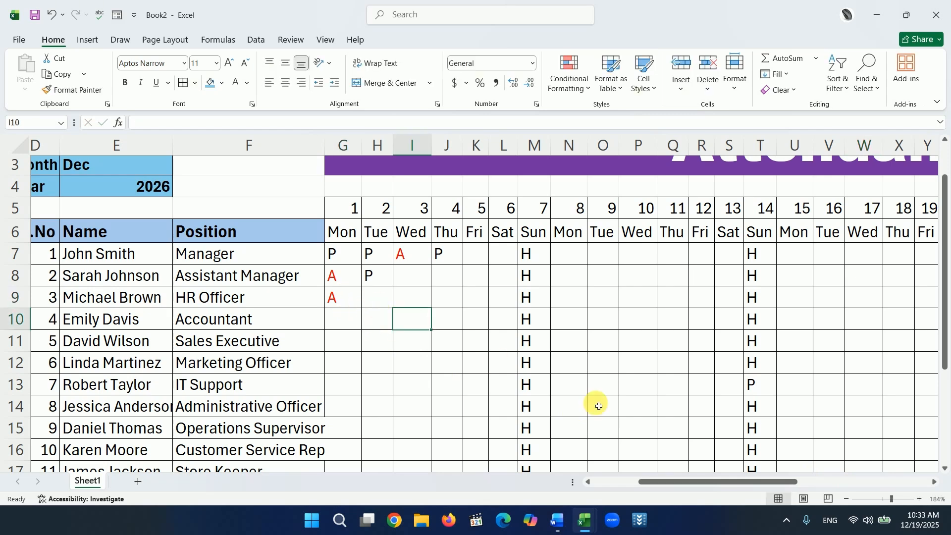
# - Delete the empty columns A to C in front of the attendance table
pyautogui.click(880, 500)
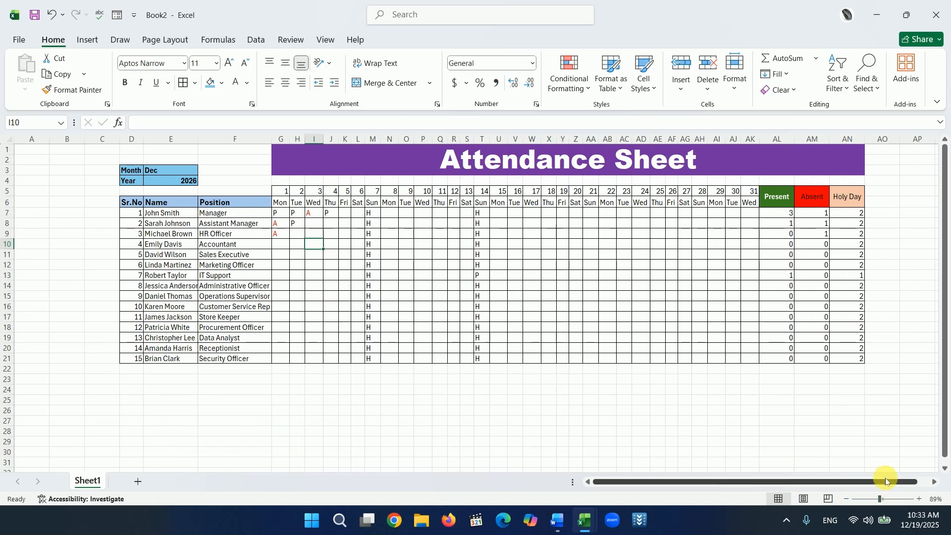
pyautogui.click(882, 500)
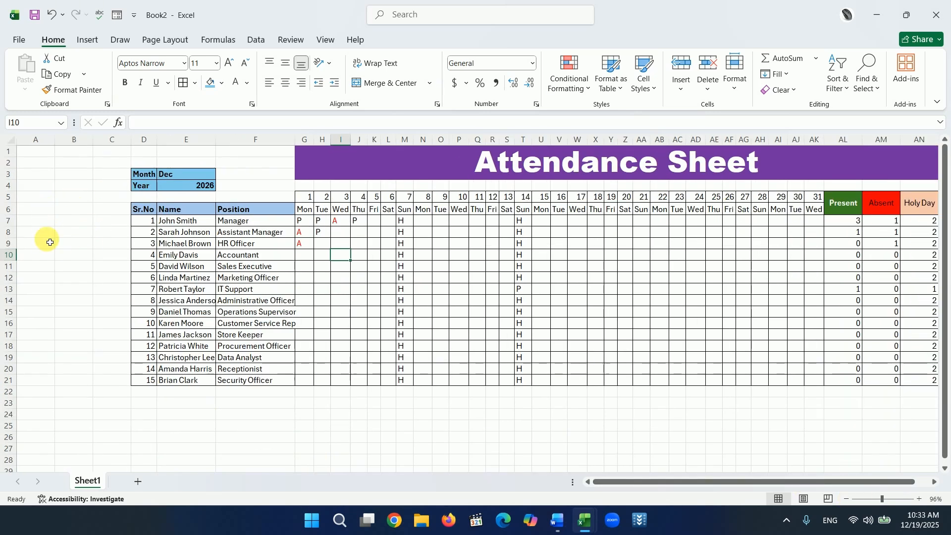
pyautogui.moveTo(28, 144); pyautogui.dragTo(87, 144)
pyautogui.rightClick(88, 145)
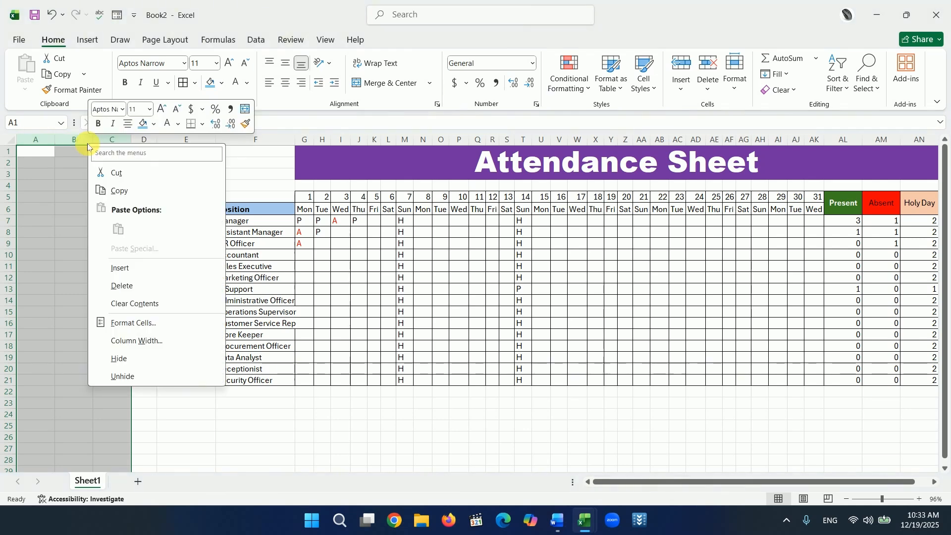
pyautogui.click(122, 286)
pyautogui.click(394, 404)
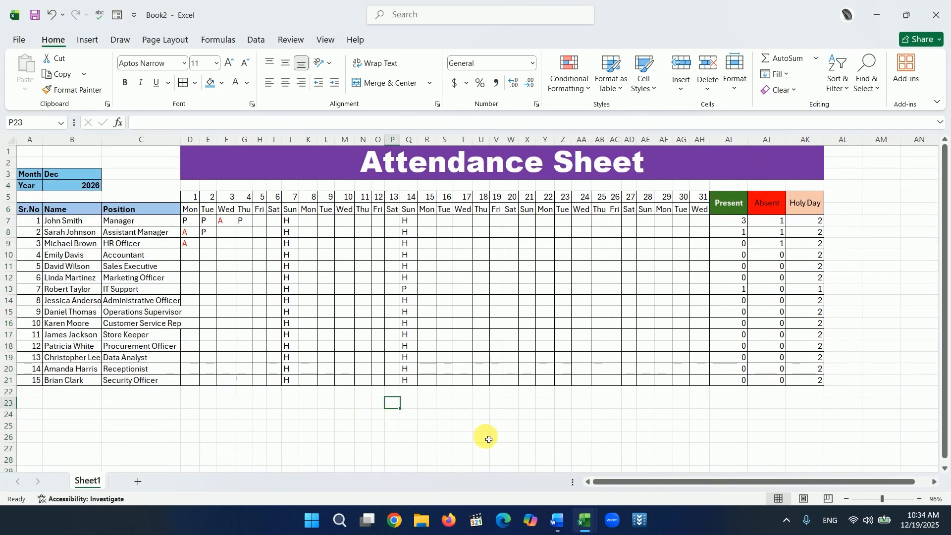
pyautogui.click(563, 448)
pyautogui.click(345, 428)
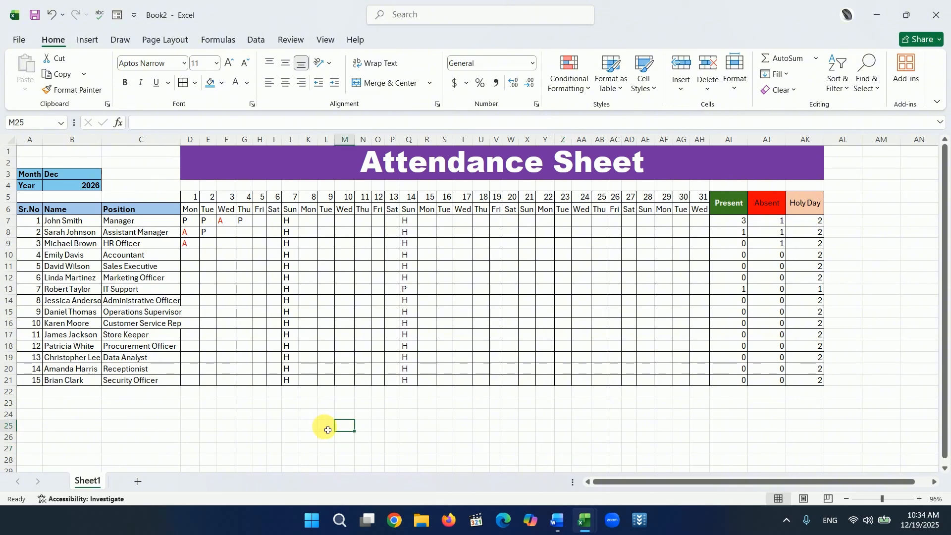
pyautogui.scroll(-2, 96, 381)
pyautogui.scroll(2, 322, 381)
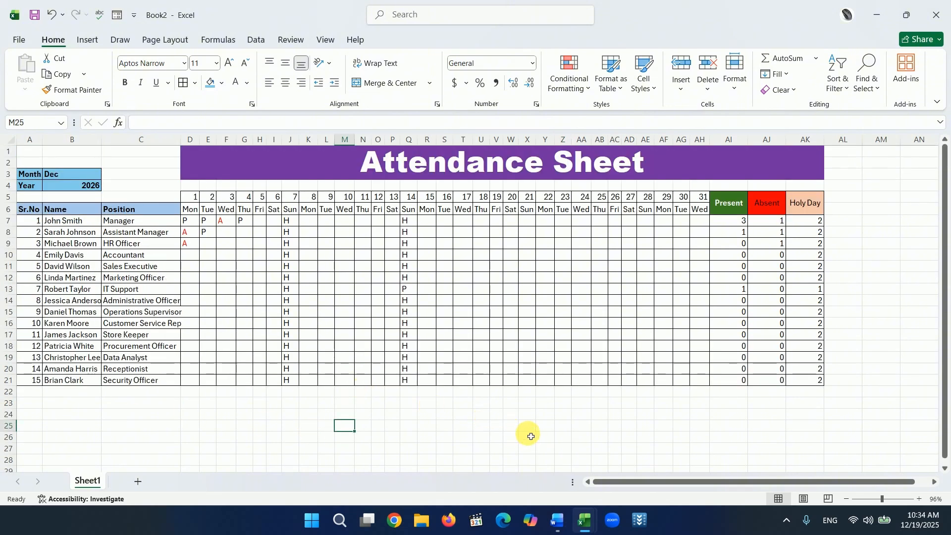
# - Turn off the sheet's gridlines
pyautogui.click(328, 41)
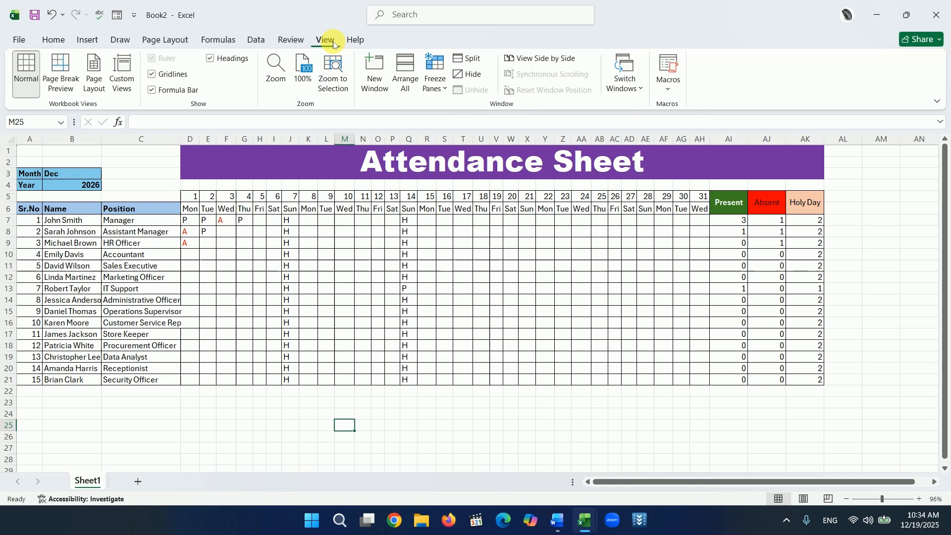
pyautogui.click(152, 75)
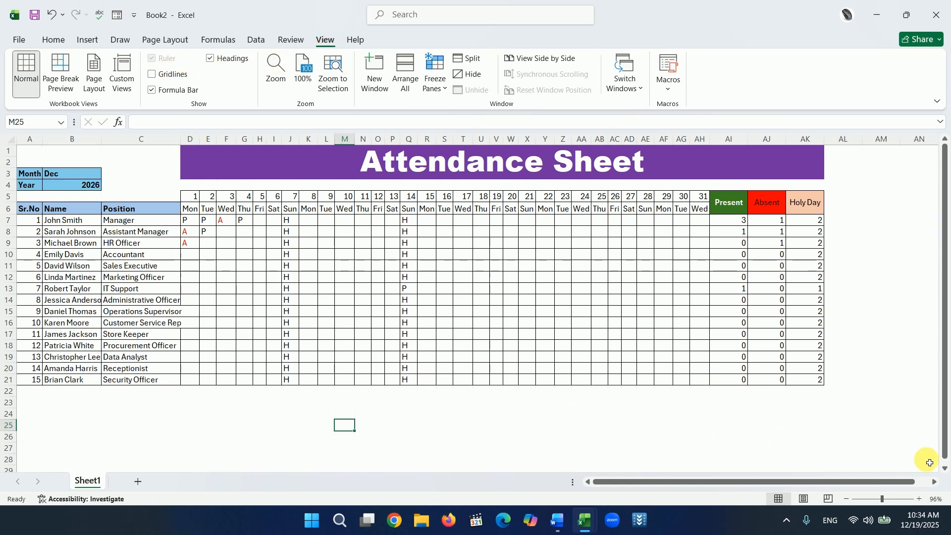